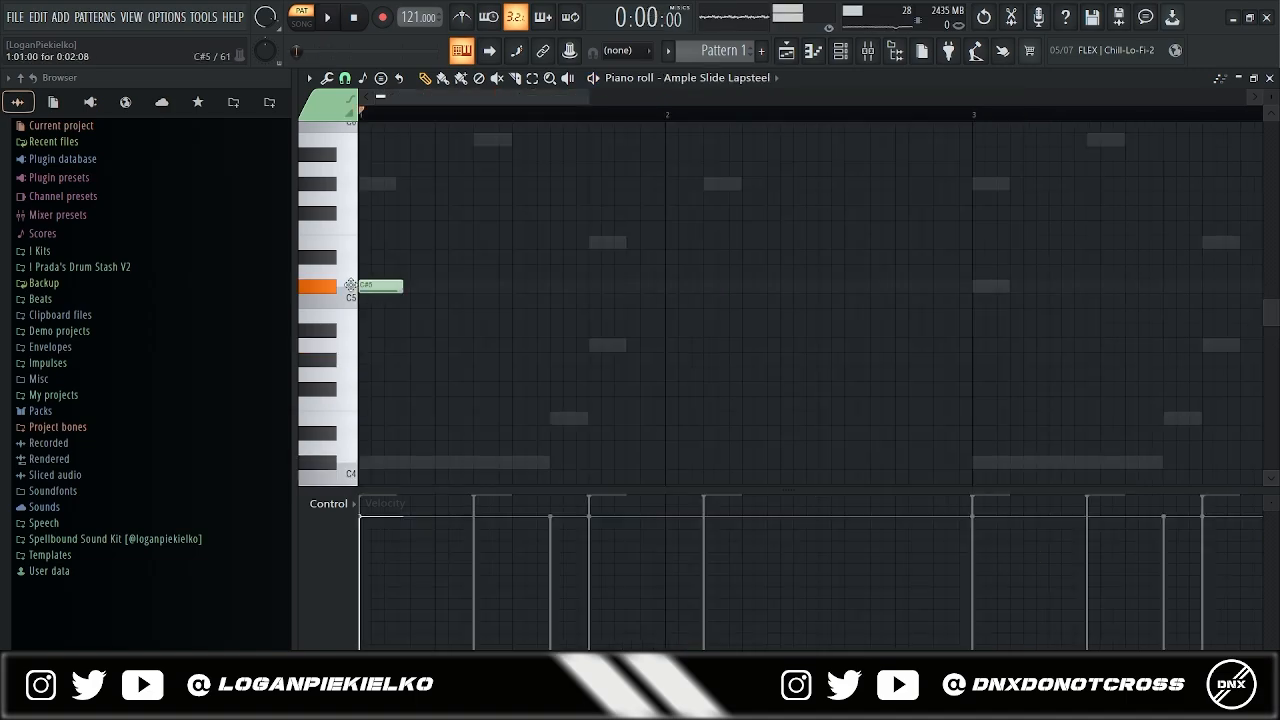
- Place a sustained F#6 lapsteel note and draw channel pitch automation rising in bar 1 and falling back in bar 3
{"action": "left_click_drag", "start_coordinate": [395, 290], "coordinate": [398, 385]}
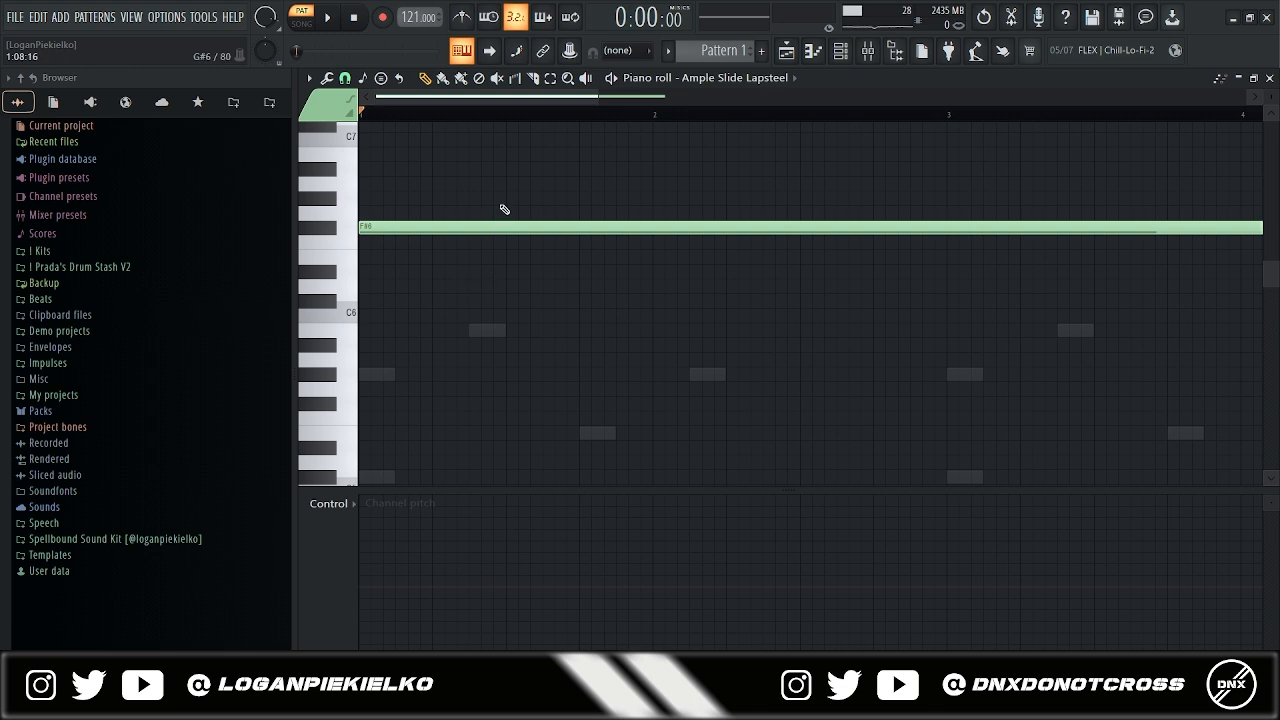
{"action": "key", "text": "space"}
{"action": "left_click_drag", "start_coordinate": [434, 589], "coordinate": [514, 571]}
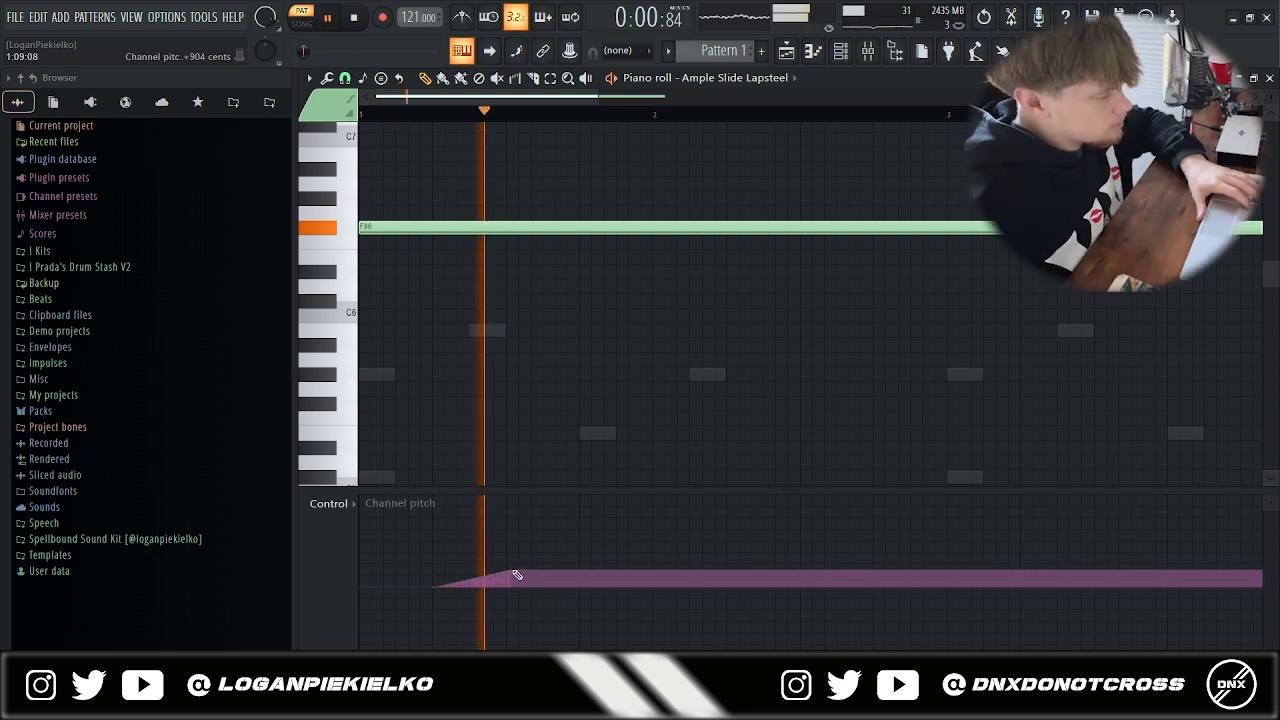
{"action": "key", "text": "space"}
{"action": "key", "text": "space"}
{"action": "left_click_drag", "start_coordinate": [434, 589], "coordinate": [577, 566]}
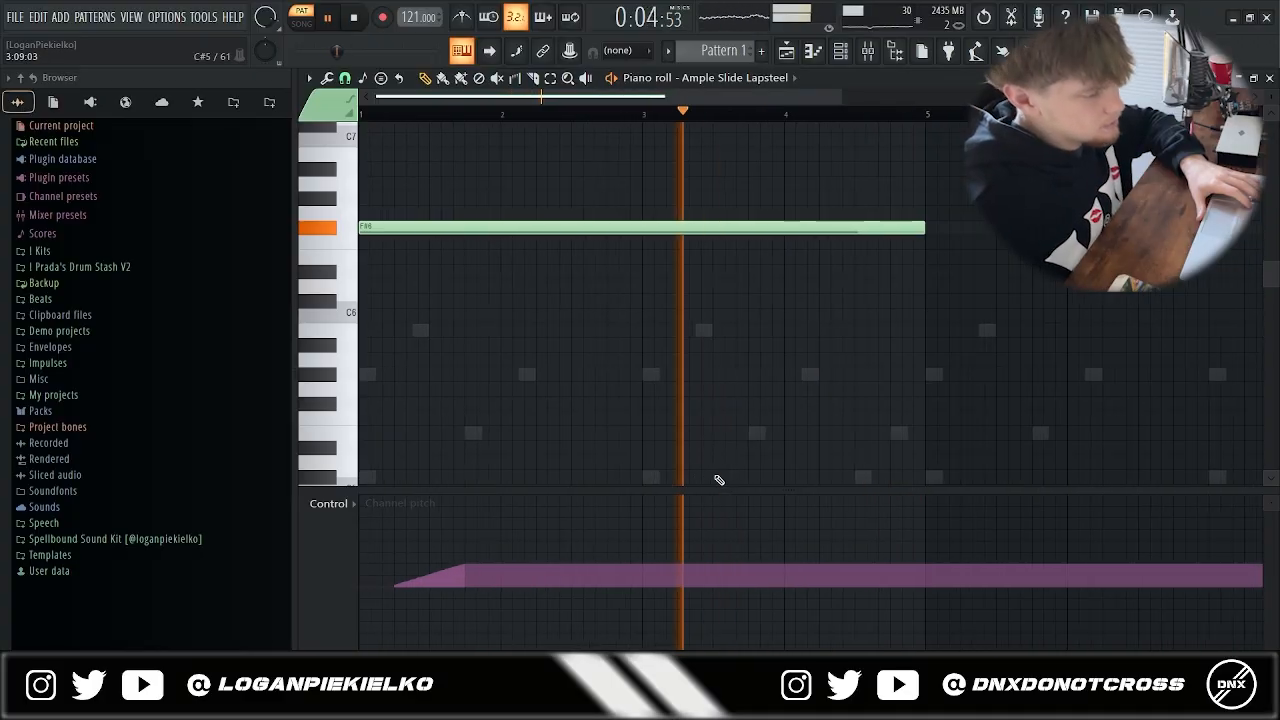
{"action": "left_click_drag", "start_coordinate": [645, 572], "coordinate": [749, 590]}
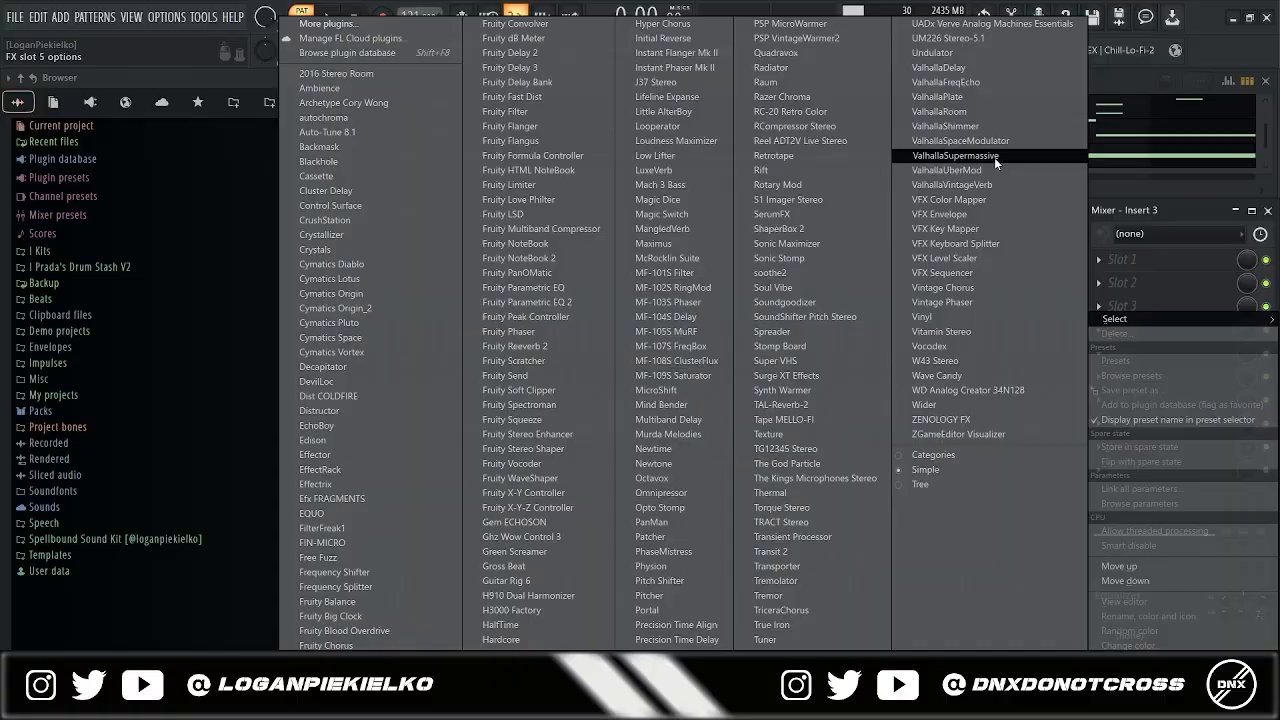
- Load ValhallaSupermassive in slot 5 of the lapsteel's mixer insert and pick a reverb preset for it
{"action": "left_click", "coordinate": [994, 157]}
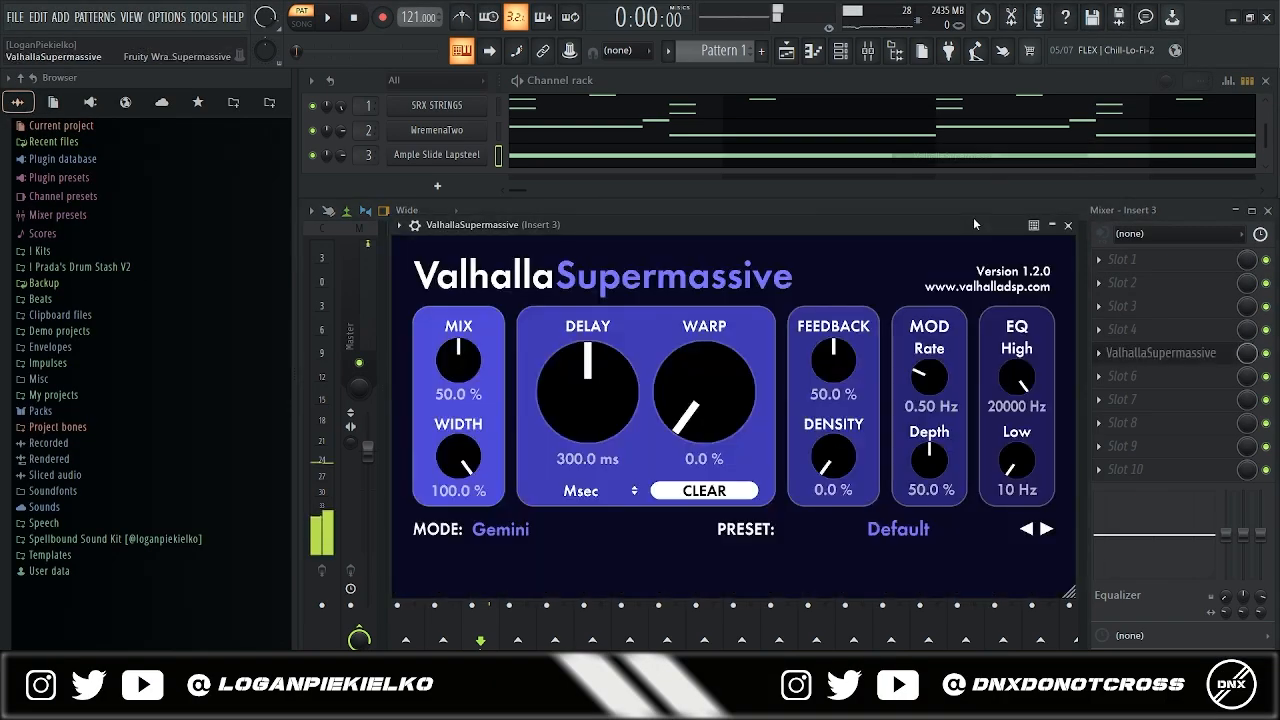
{"action": "left_click", "coordinate": [900, 526]}
{"action": "mouse_move", "coordinate": [830, 448]}
{"action": "mouse_move", "coordinate": [1054, 426]}
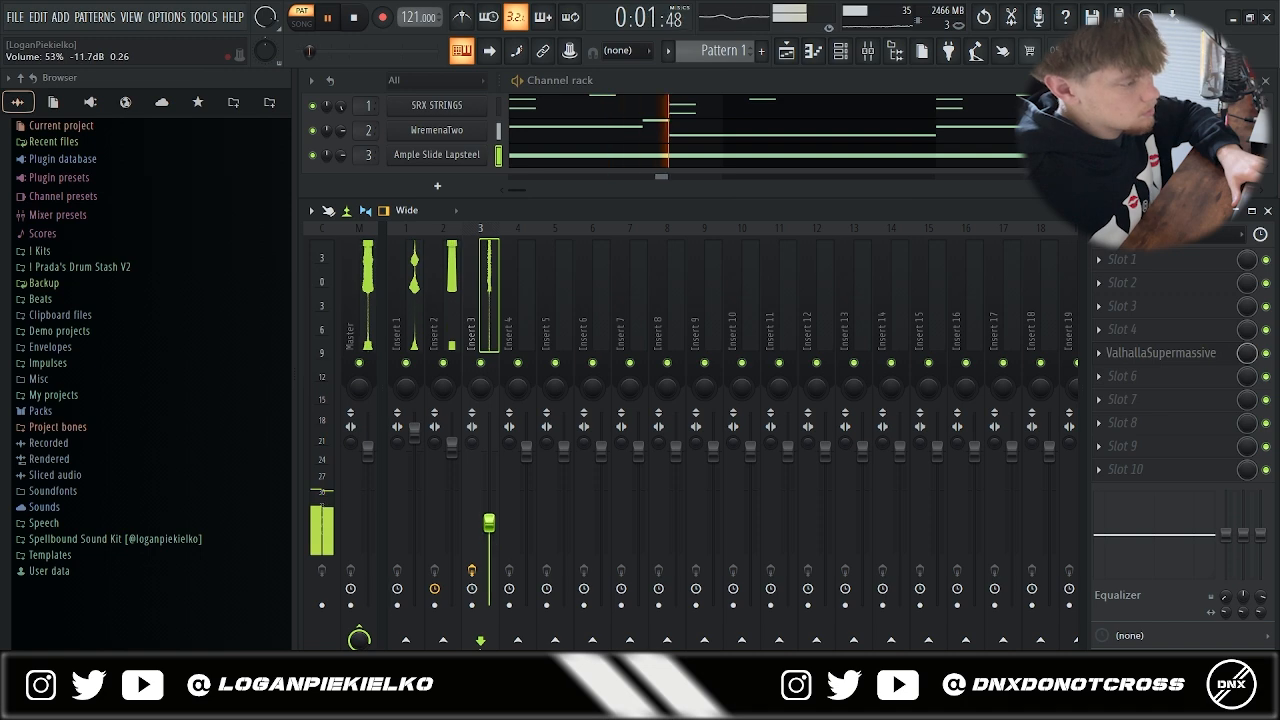
- Load Portal with the High Note preset on the lapsteel's mixer insert, look over its preset list and close the plugin
{"action": "left_click", "coordinate": [437, 154]}
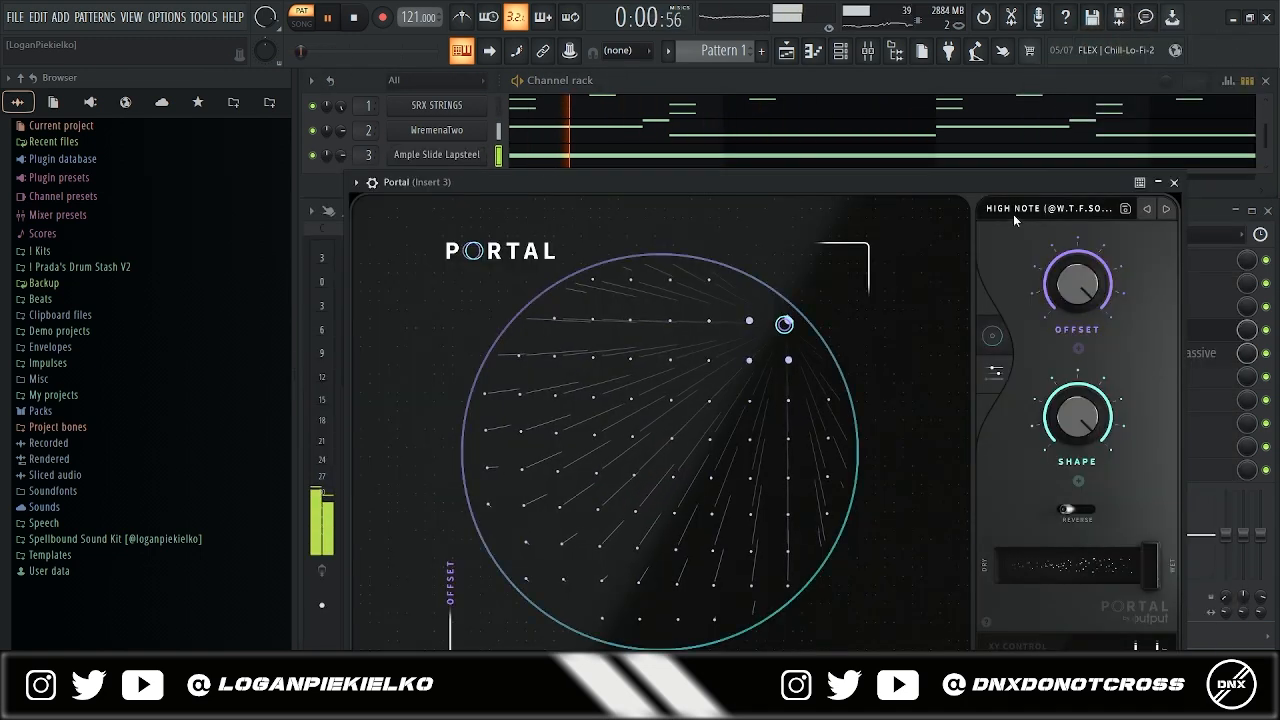
{"action": "left_click", "coordinate": [1013, 212]}
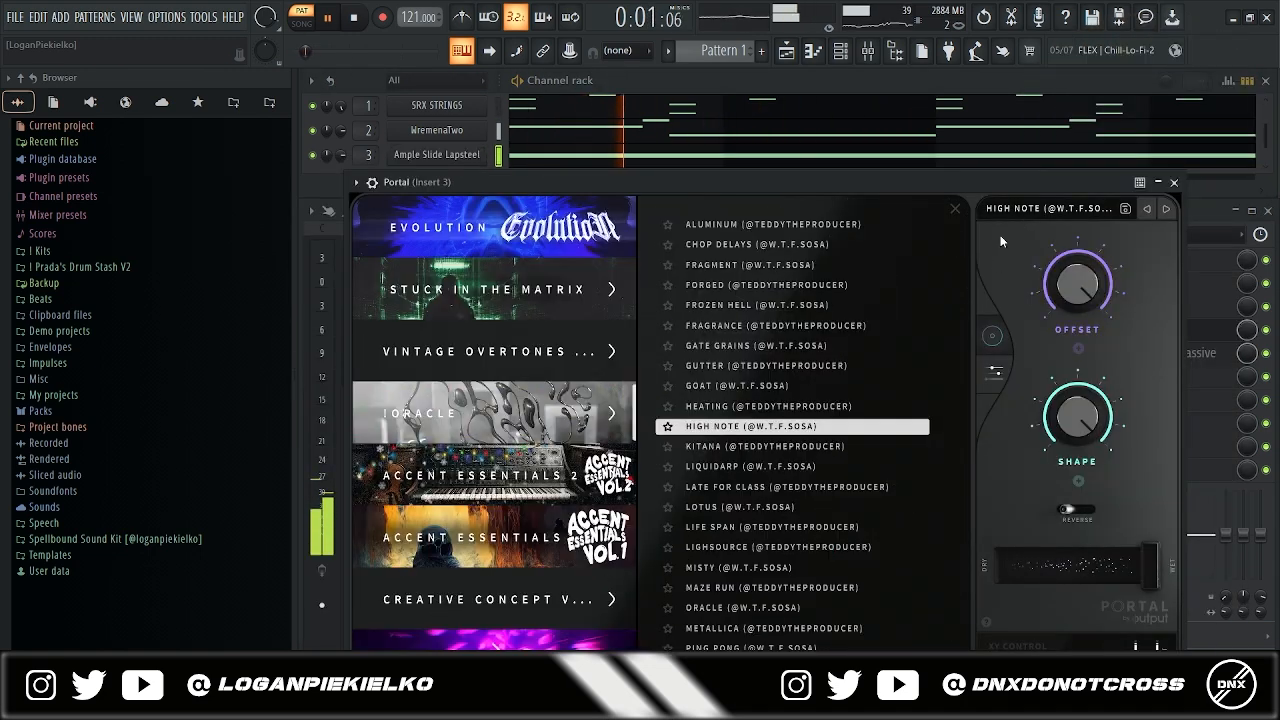
{"action": "left_click", "coordinate": [1176, 184]}
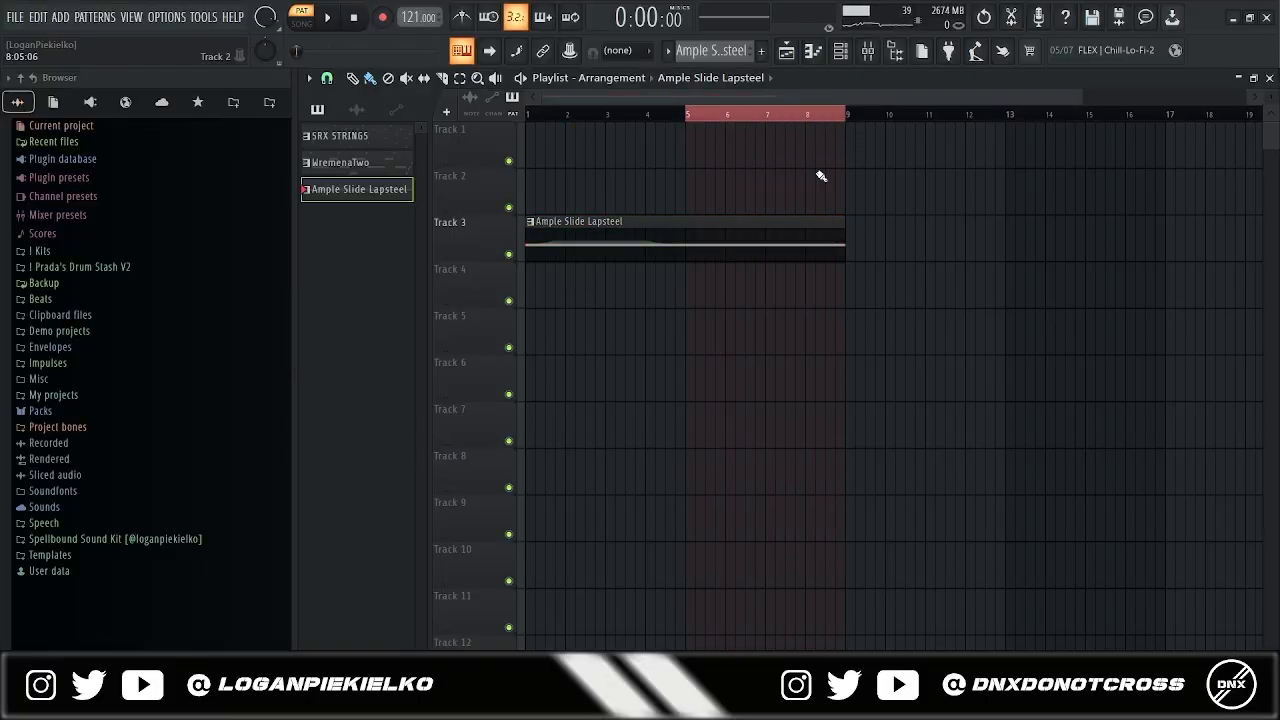
- Consolidate Track 3 to audio over bars 5 to 9 and delete the leftover lapsteel pattern clip in that range
{"action": "right_click", "coordinate": [491, 225]}
{"action": "left_click", "coordinate": [665, 496]}
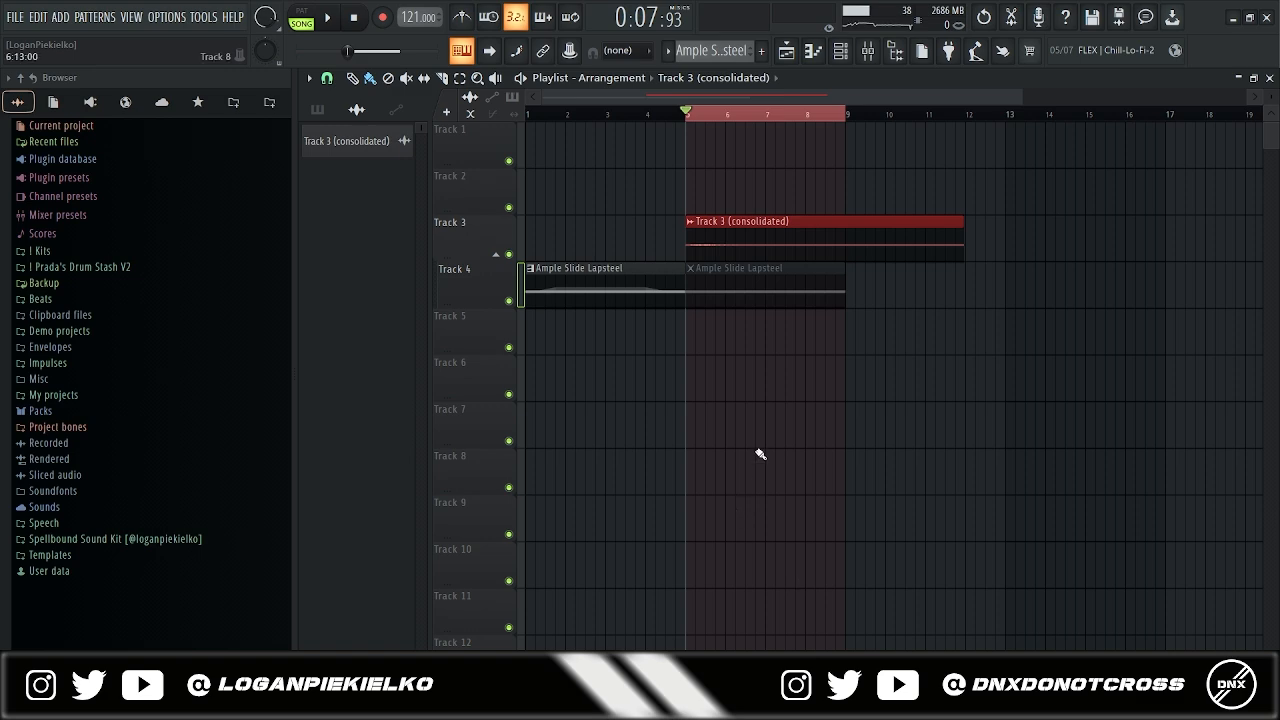
{"action": "right_click", "coordinate": [745, 298]}
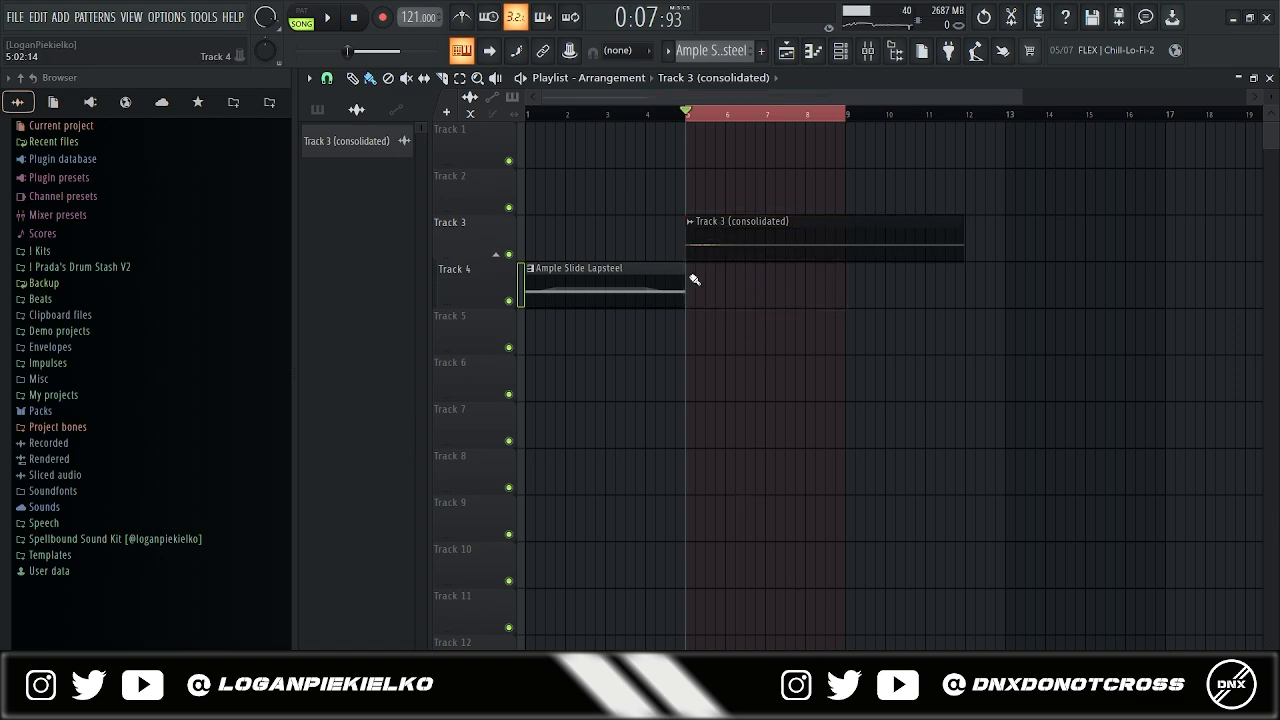
{"action": "left_click", "coordinate": [1270, 78]}
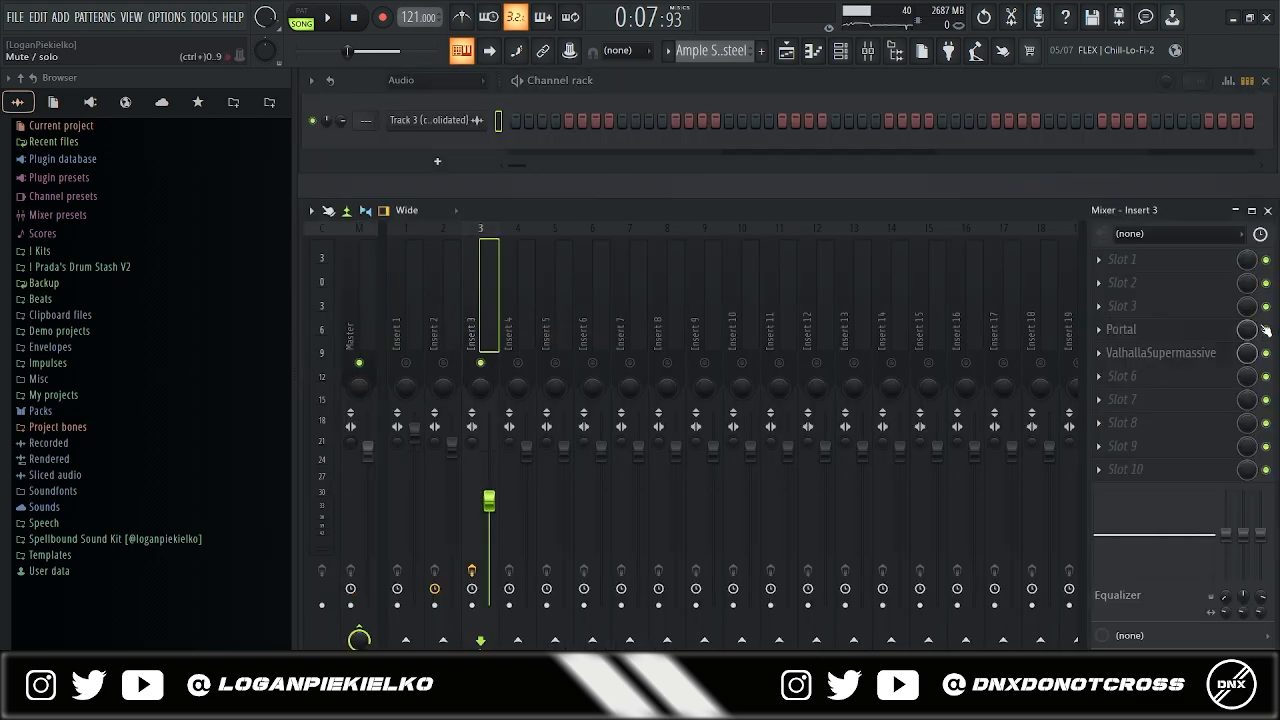
- Transpose the Ample Slide Lapsteel pattern's notes down an octave to F#5 and return to the playlist
{"action": "key", "text": "Page_Up"}
{"action": "right_click", "coordinate": [465, 168]}
{"action": "left_click", "coordinate": [496, 166]}
{"action": "key", "text": "ctrl+Down"}
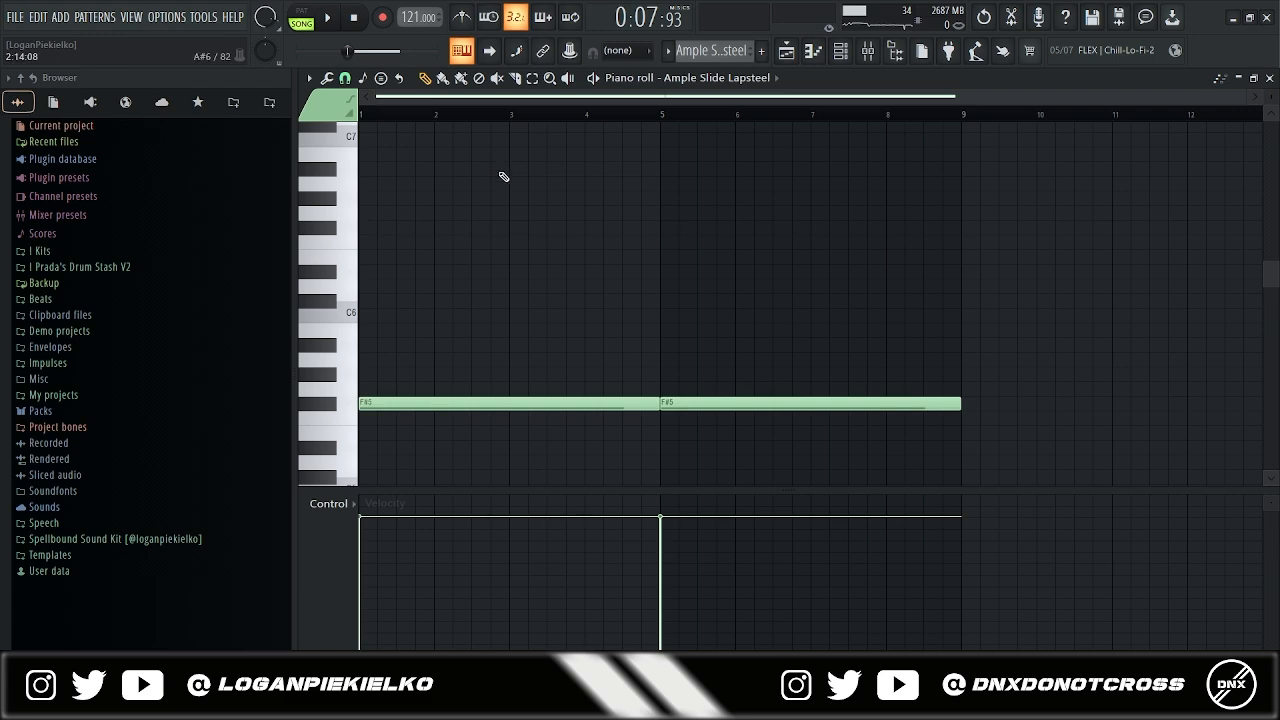
{"action": "left_click", "coordinate": [1267, 79]}
{"action": "left_click", "coordinate": [786, 51]}
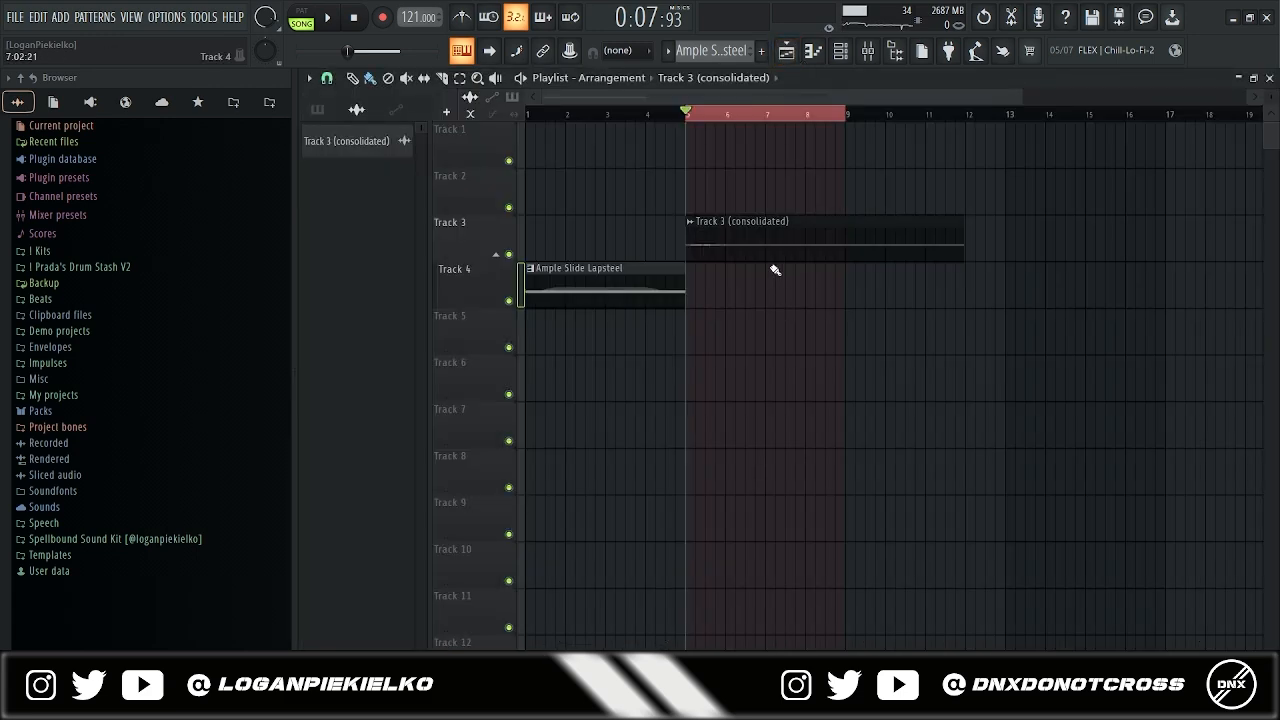
- Place the consolidated lapsteel audio on the track below the lapsteel pattern, audition it and shift its start to bar 2
{"action": "left_click_drag", "start_coordinate": [769, 252], "coordinate": [609, 346]}
{"action": "key", "text": "space"}
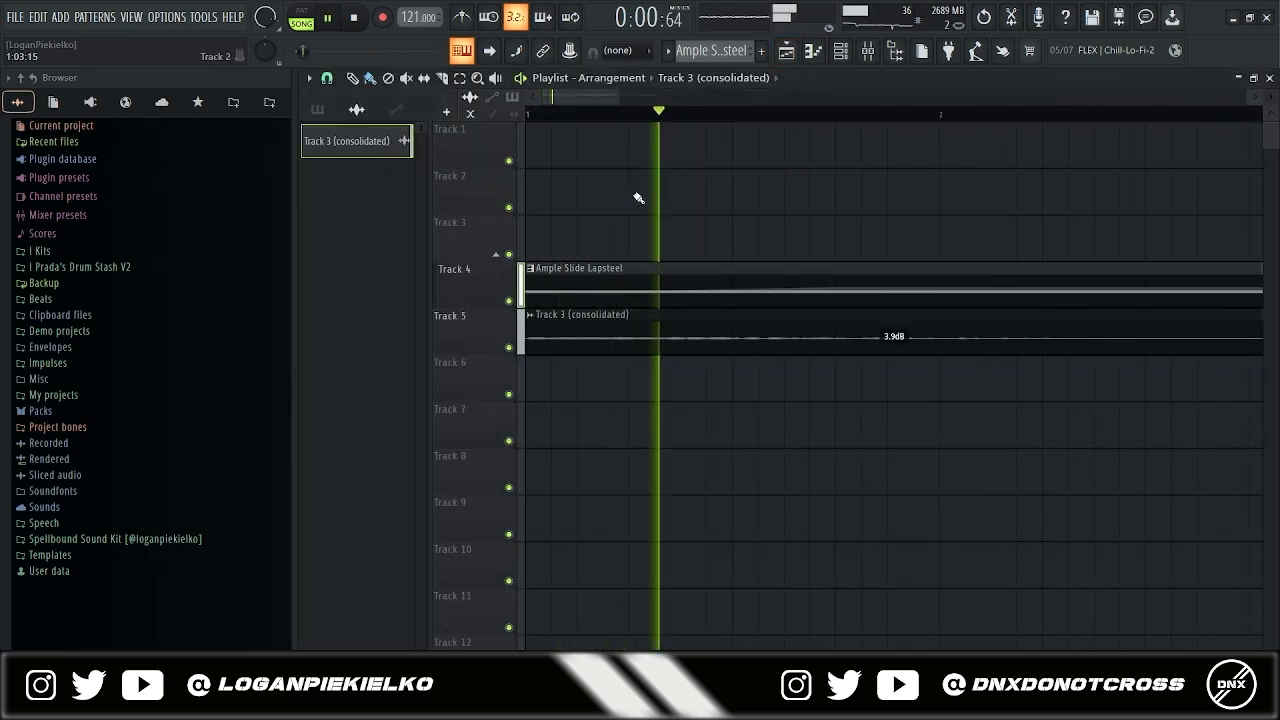
{"action": "scroll", "coordinate": [637, 195], "scroll_direction": "down", "scroll_amount": 5}
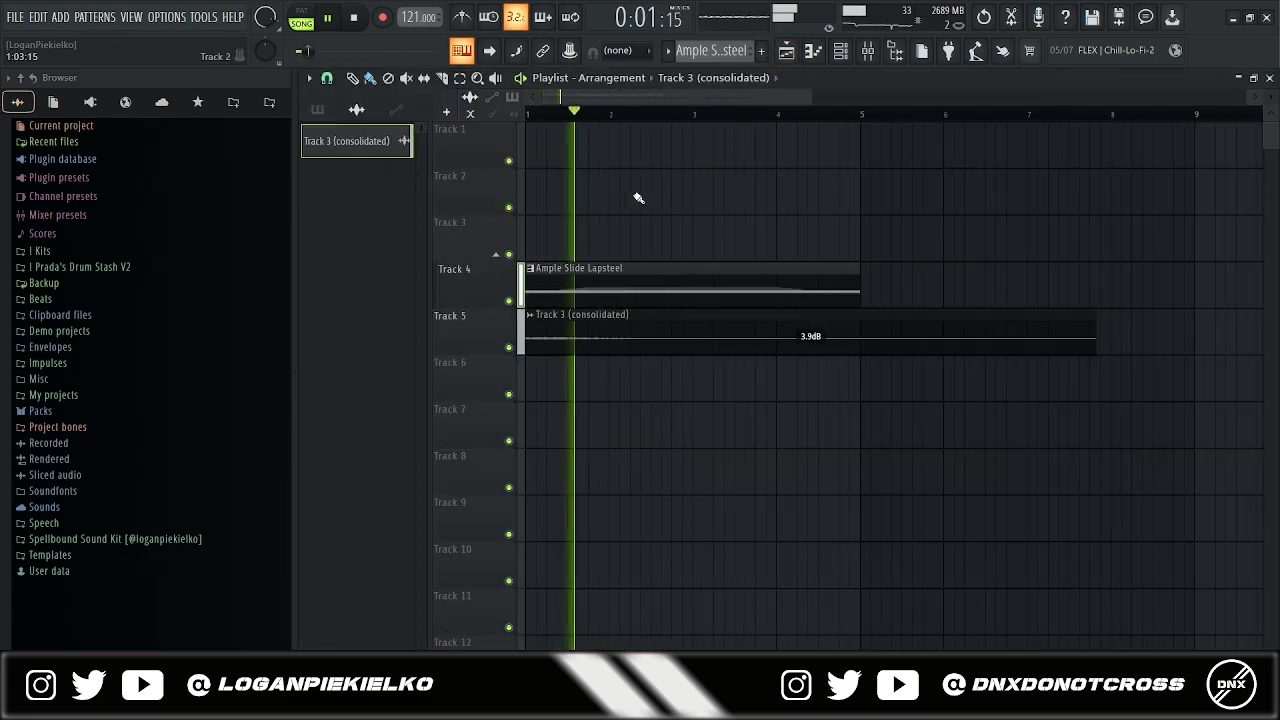
{"action": "left_click_drag", "start_coordinate": [595, 320], "coordinate": [723, 320]}
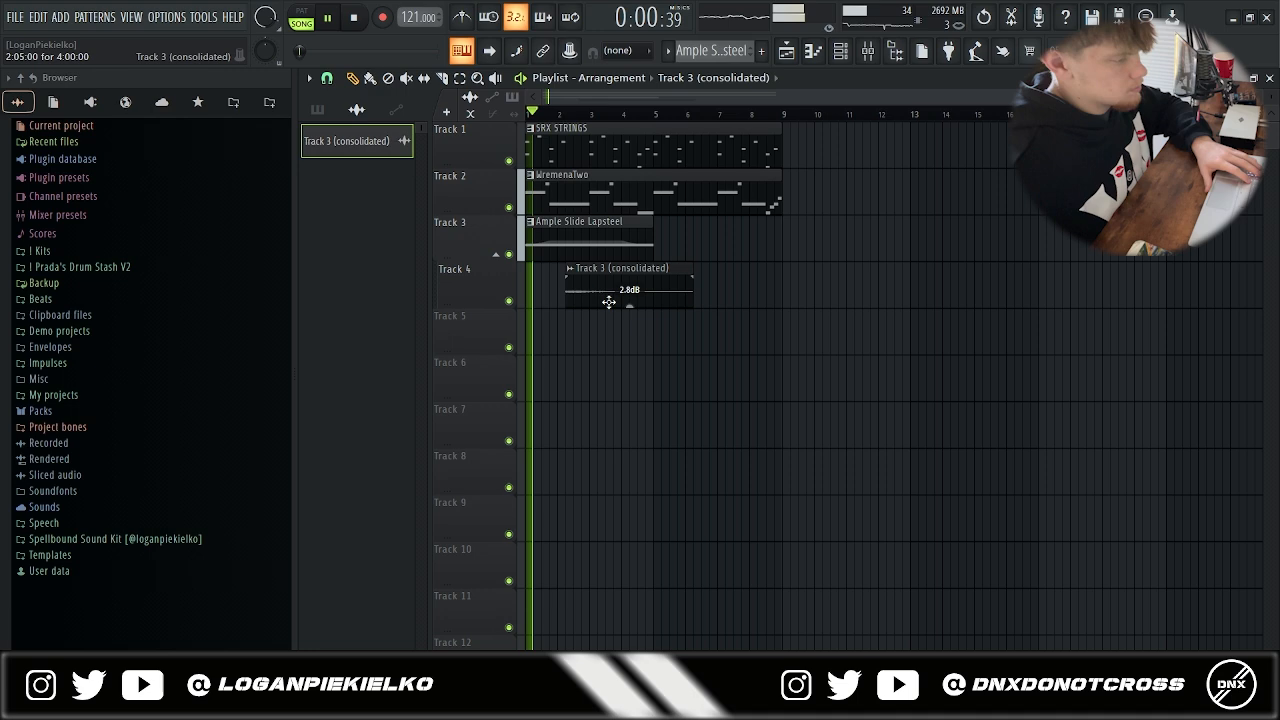
{"action": "left_click_drag", "start_coordinate": [609, 302], "coordinate": [601, 299]}
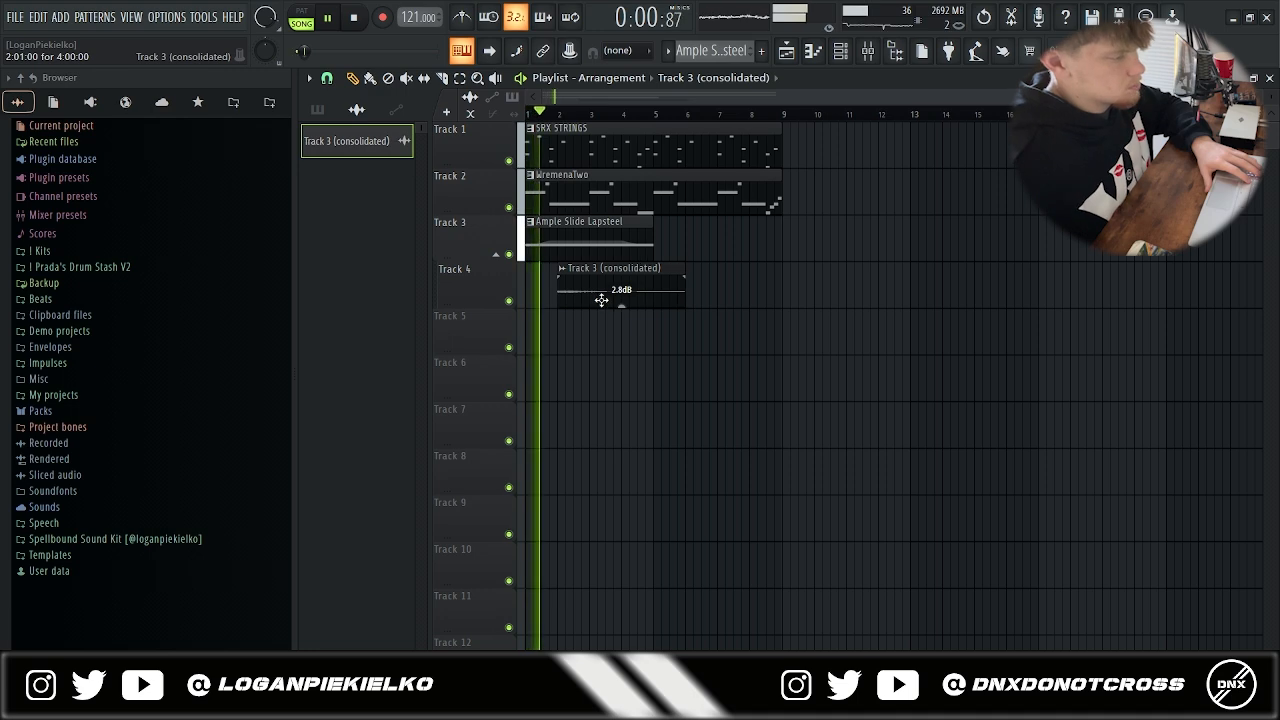
- Set the consolidated lapsteel clip's gain to 1.4 dB and move the clip to start at bar 3 during playback
{"action": "scroll", "coordinate": [596, 293], "scroll_direction": "up", "scroll_amount": 5}
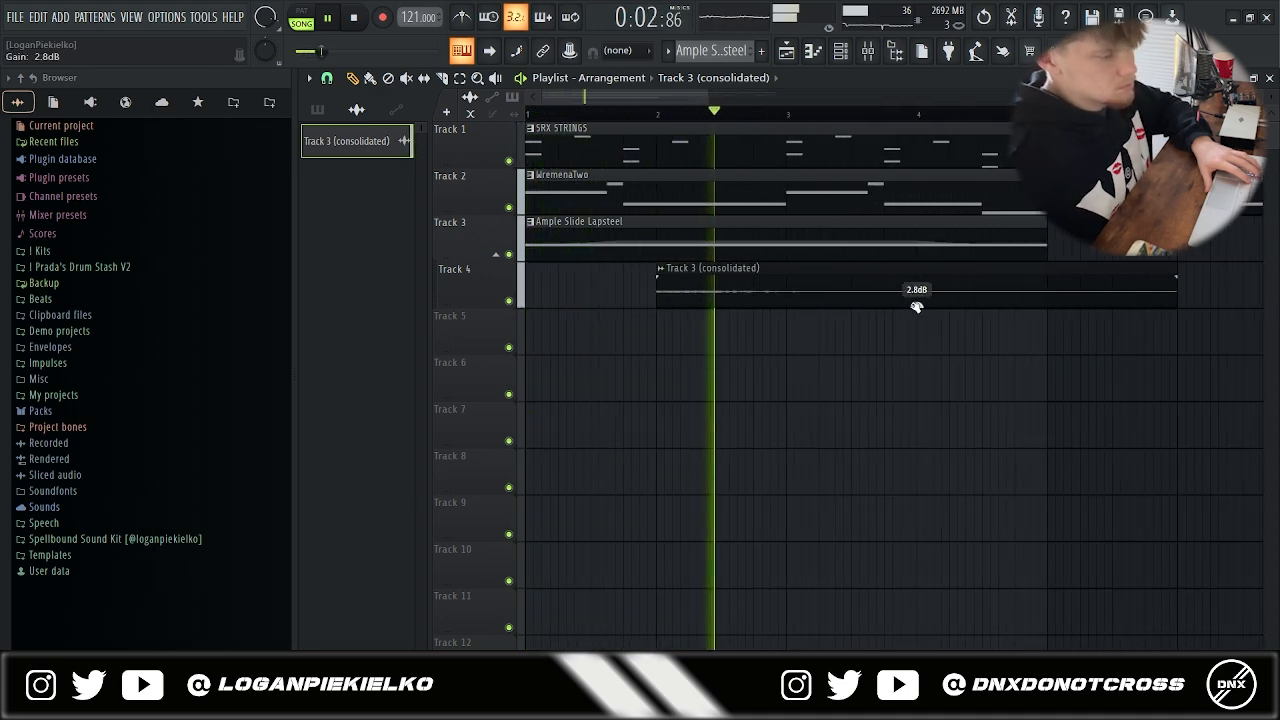
{"action": "left_click_drag", "start_coordinate": [917, 306], "coordinate": [917, 312]}
{"action": "scroll", "coordinate": [748, 297], "scroll_direction": "down", "scroll_amount": 4}
{"action": "scroll", "coordinate": [749, 297], "scroll_direction": "down", "scroll_amount": 1}
{"action": "key", "text": "space"}
{"action": "key", "text": "space"}
{"action": "left_click_drag", "start_coordinate": [705, 296], "coordinate": [761, 295]}
- Slice the consolidated lapsteel clip at bar 5 and delete the part after the cut
{"action": "left_click", "coordinate": [445, 80]}
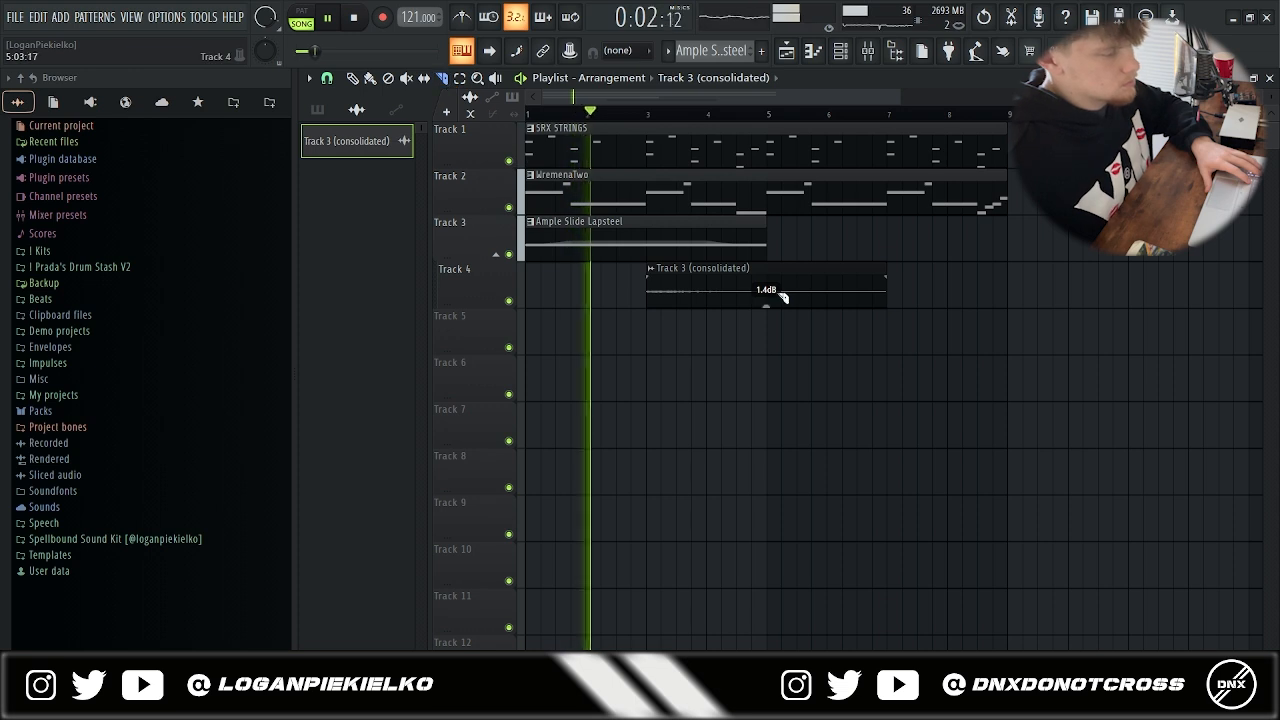
{"action": "right_click", "coordinate": [774, 290]}
{"action": "left_click", "coordinate": [357, 80]}
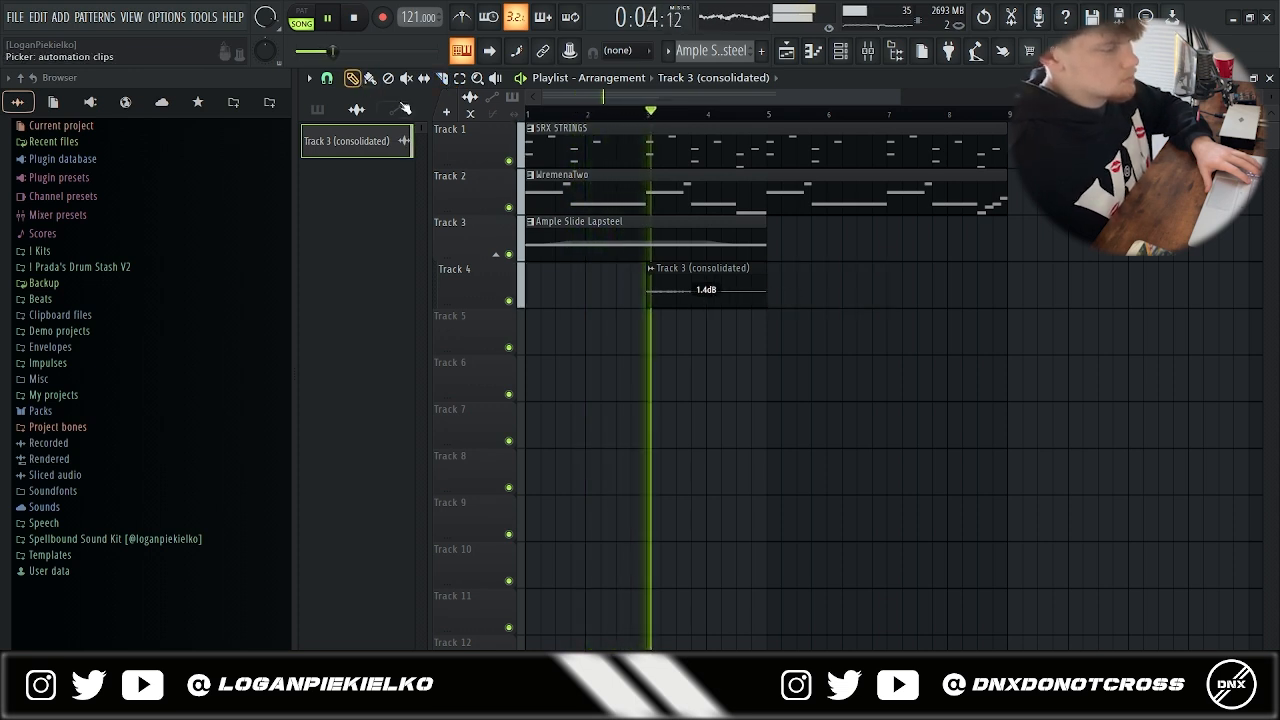
- Select the lapsteel pattern and its consolidated audio clip and duplicate both to fill bars 5 to 9
{"action": "mouse_move", "coordinate": [684, 282]}
{"action": "left_mouse_down"}
{"action": "mouse_move", "coordinate": [624, 280]}
{"action": "mouse_move", "coordinate": [706, 289]}
{"action": "left_mouse_up"}
{"action": "left_click_drag", "start_coordinate": [709, 333], "coordinate": [654, 238]}
{"action": "key", "text": "ctrl+b"}
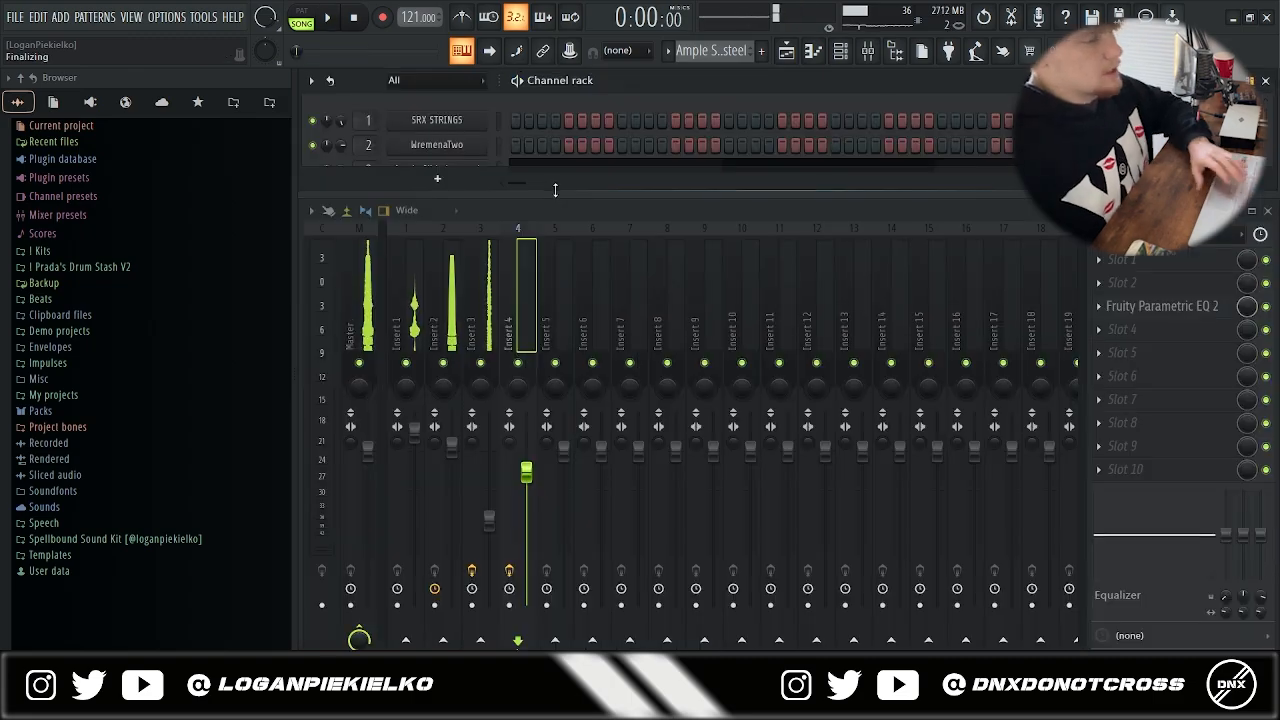
- Add a descending Serum melody of C#6, B5, G#5 and F#5 in Pattern 4 and play it back
{"action": "left_click_drag", "start_coordinate": [554, 190], "coordinate": [554, 196]}
{"action": "scroll", "coordinate": [534, 172], "scroll_direction": "down", "scroll_amount": 2}
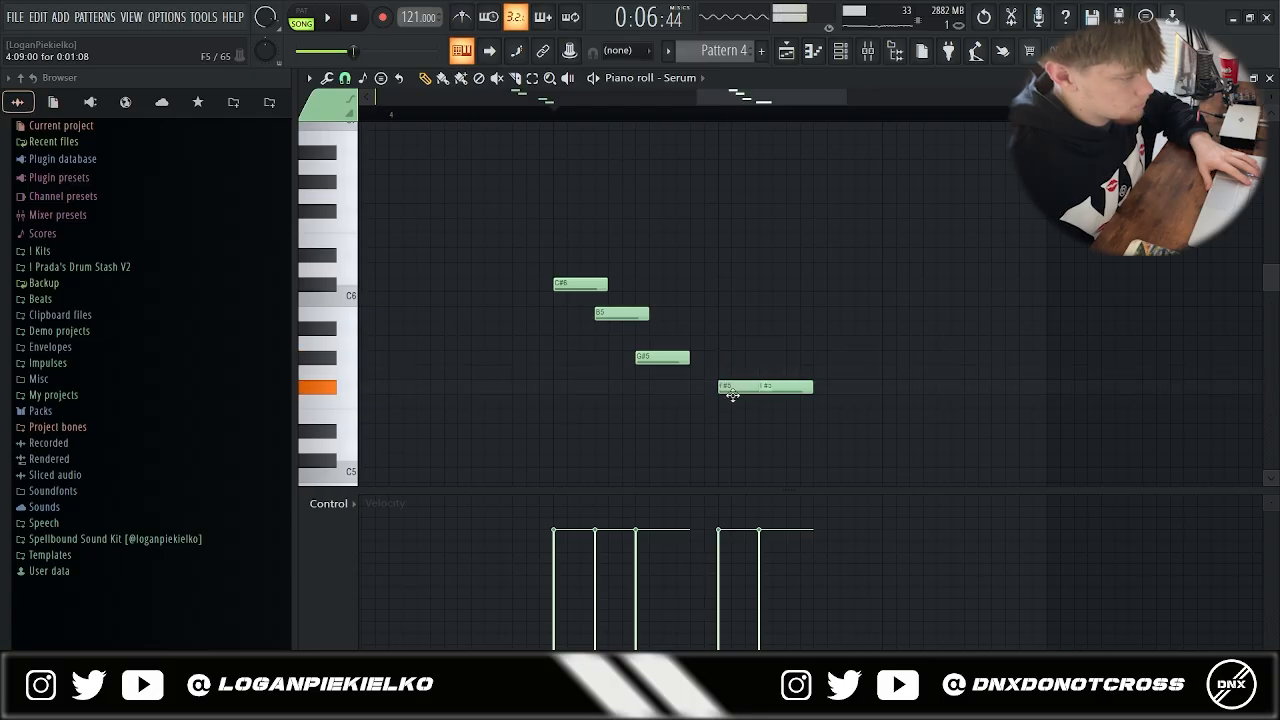
{"action": "key", "text": "space"}
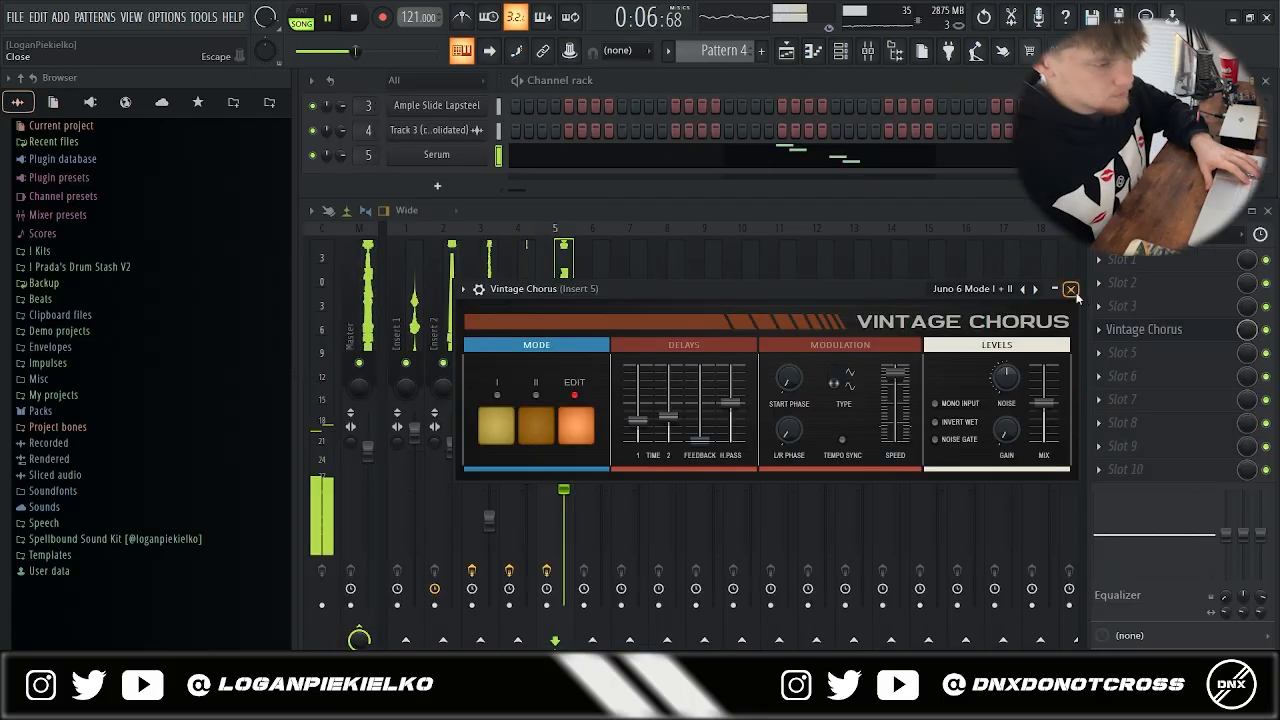
- Add Crystallizer with the Emeralds preset to the Serum insert, set its pitch to 1200 cents and close the plugin
{"action": "left_click", "coordinate": [1160, 331]}
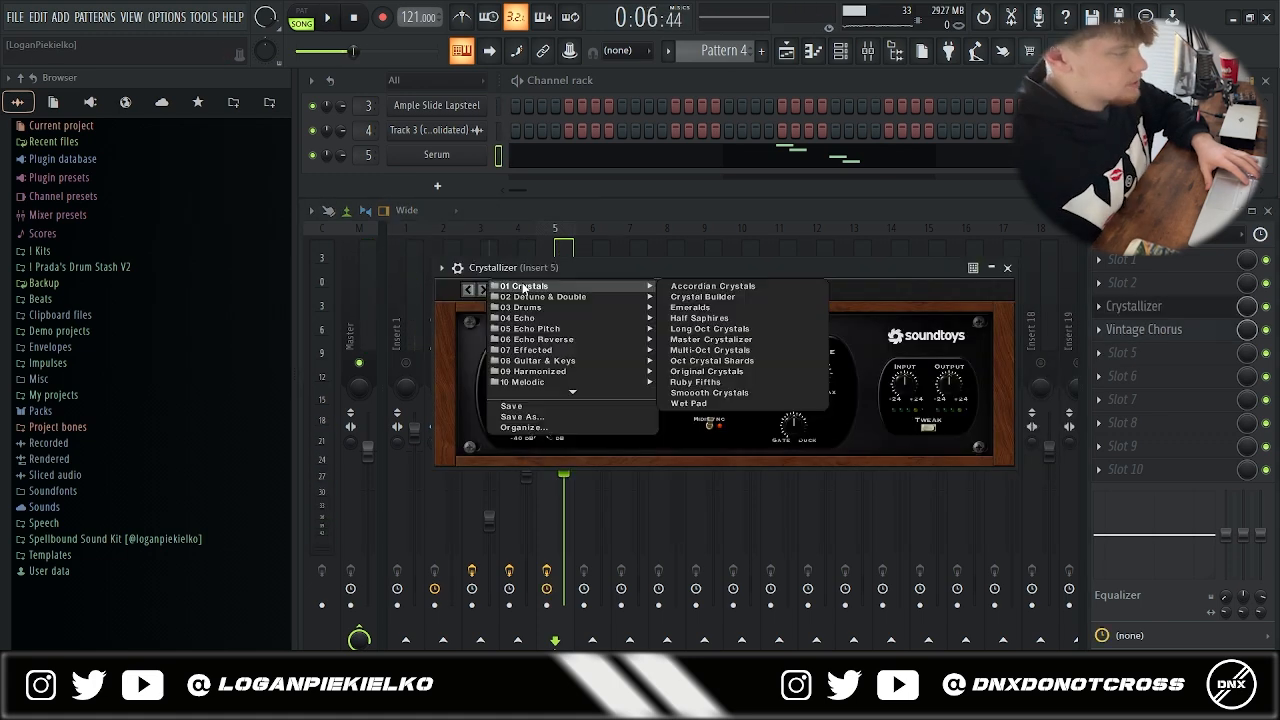
{"action": "mouse_move", "coordinate": [549, 299]}
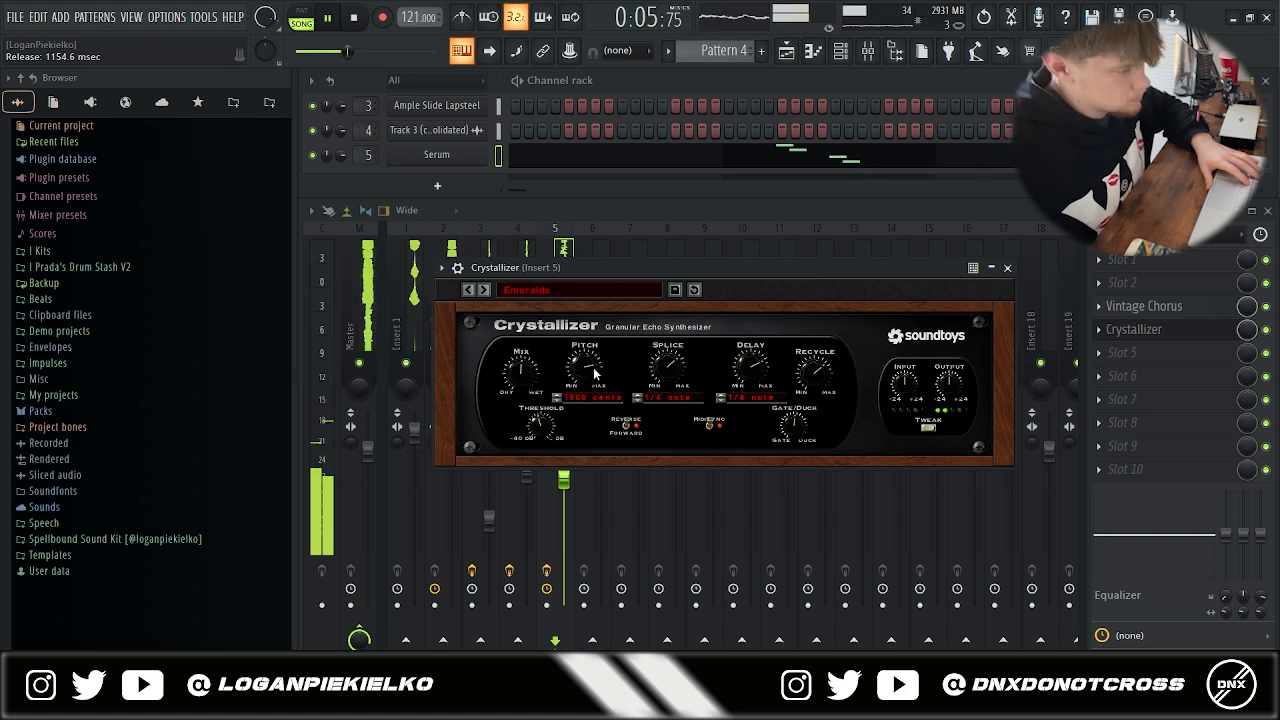
{"action": "left_click_drag", "start_coordinate": [593, 369], "coordinate": [600, 412]}
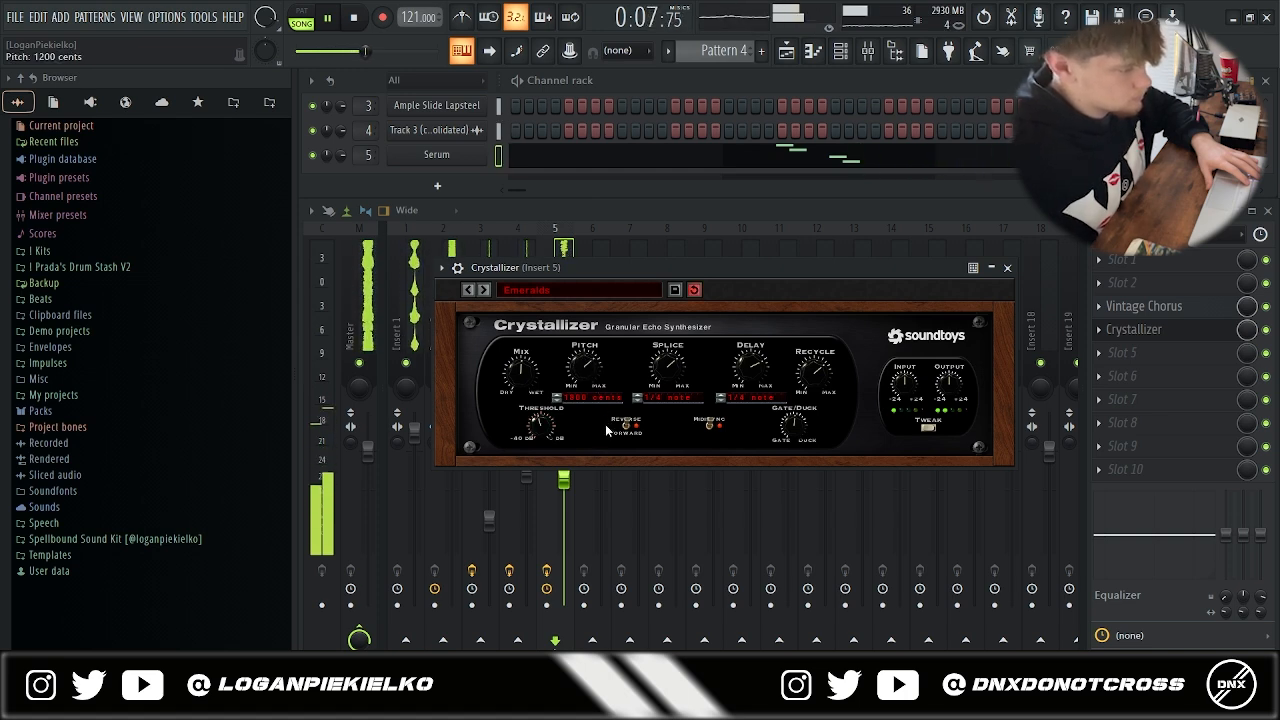
{"action": "left_click", "coordinate": [1008, 268]}
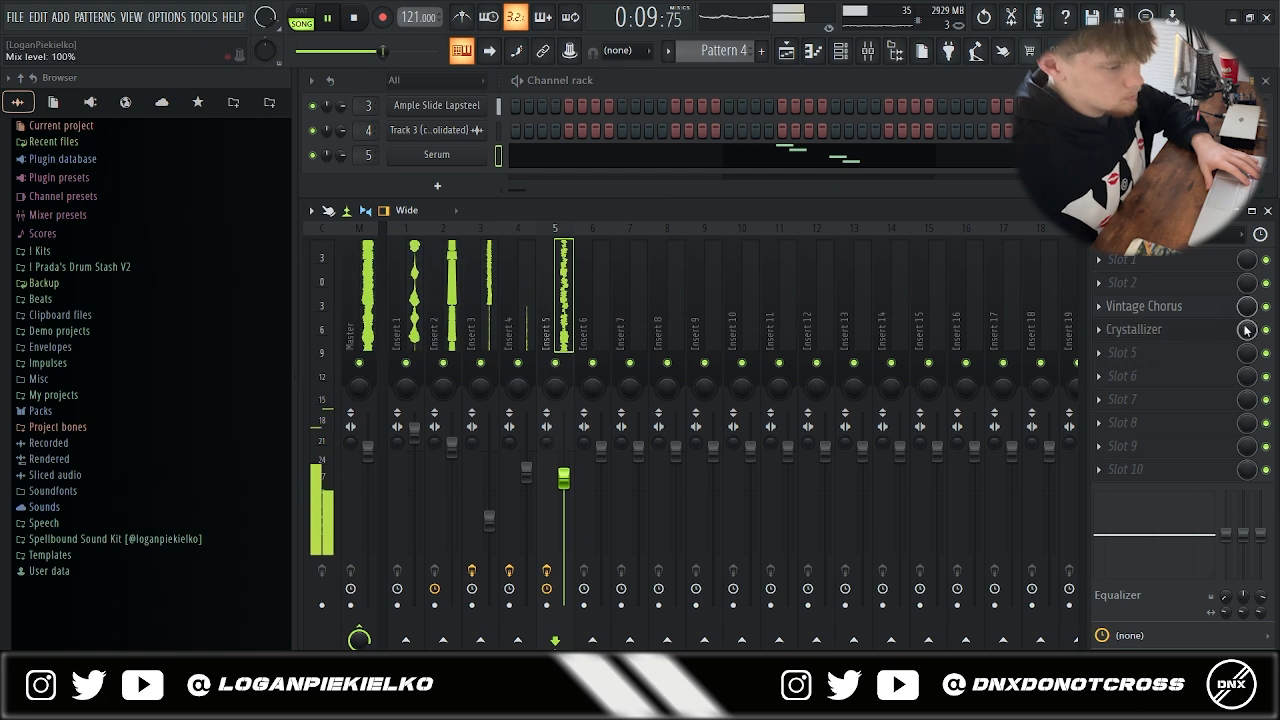
- Consolidate the Serum part to audio clips on Track 6 and add Fruity Delay 2 and ValhallaVintageVerb on Insert 6
{"action": "left_click", "coordinate": [788, 52]}
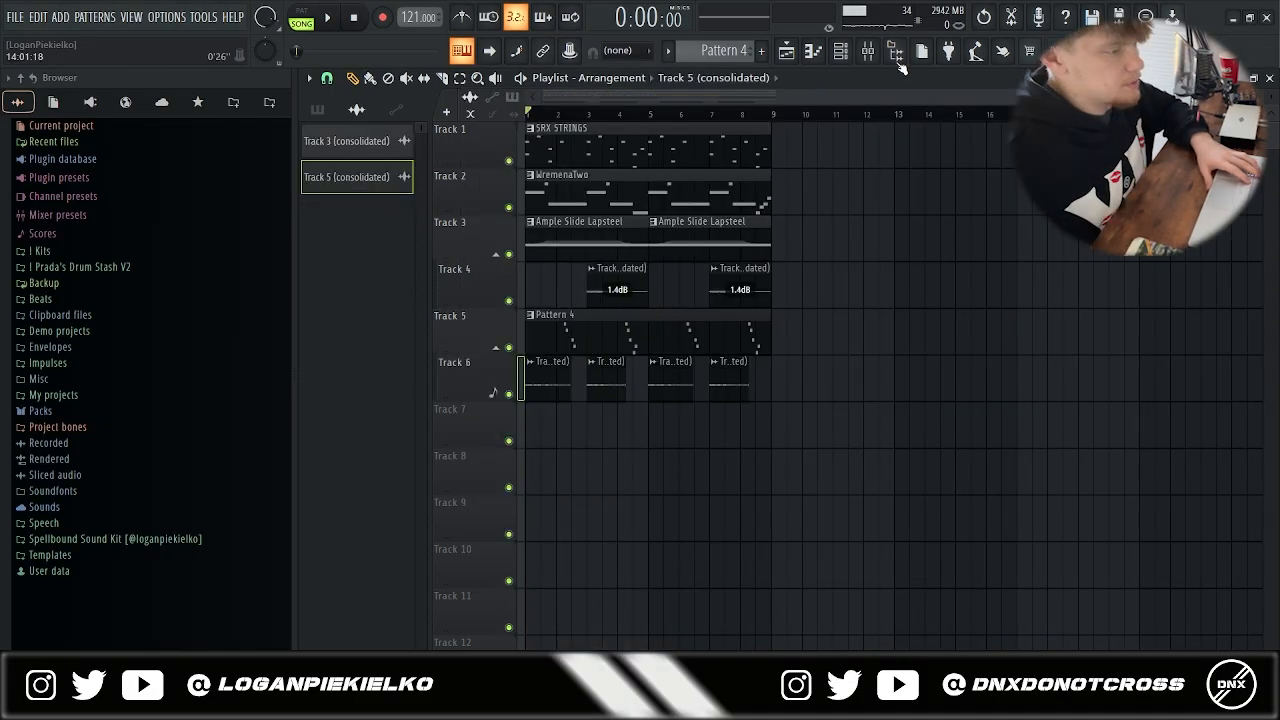
{"action": "left_click", "coordinate": [868, 51]}
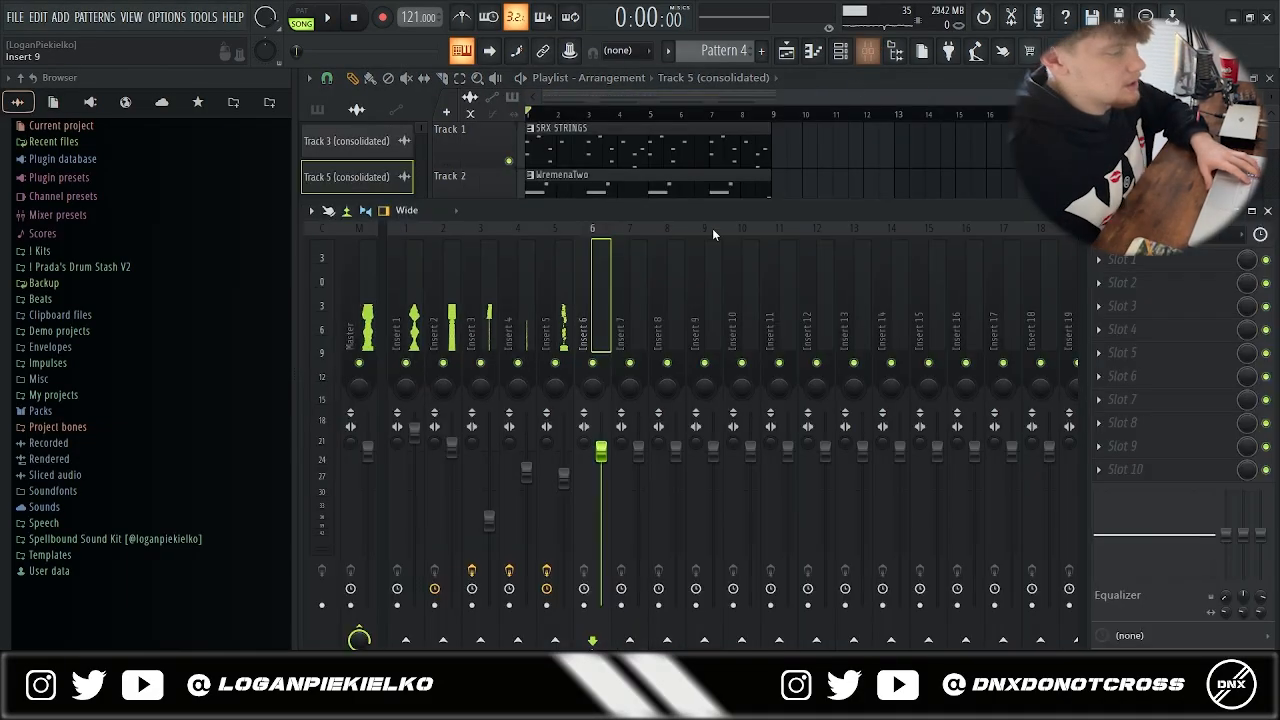
{"action": "left_click", "coordinate": [1120, 283]}
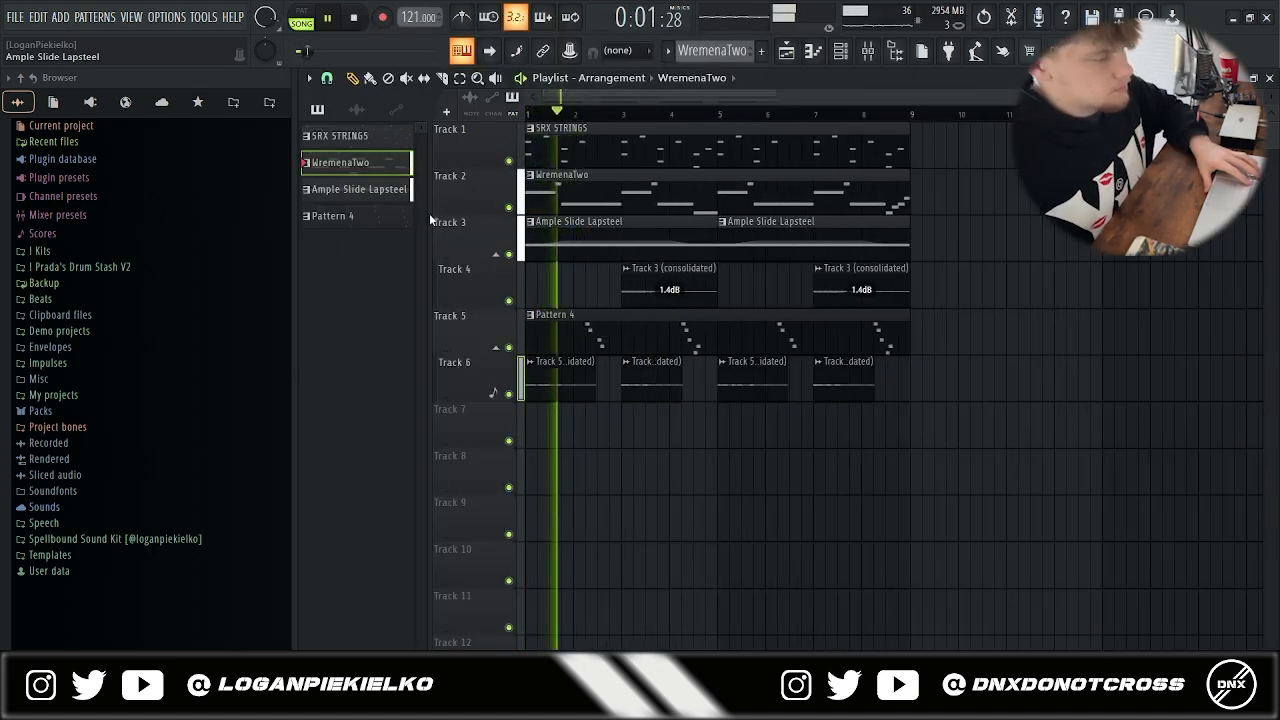
- Set Insert 6's volume to 82% and lower Insert 5's fader to balance the Serum layers
{"action": "left_click", "coordinate": [868, 51]}
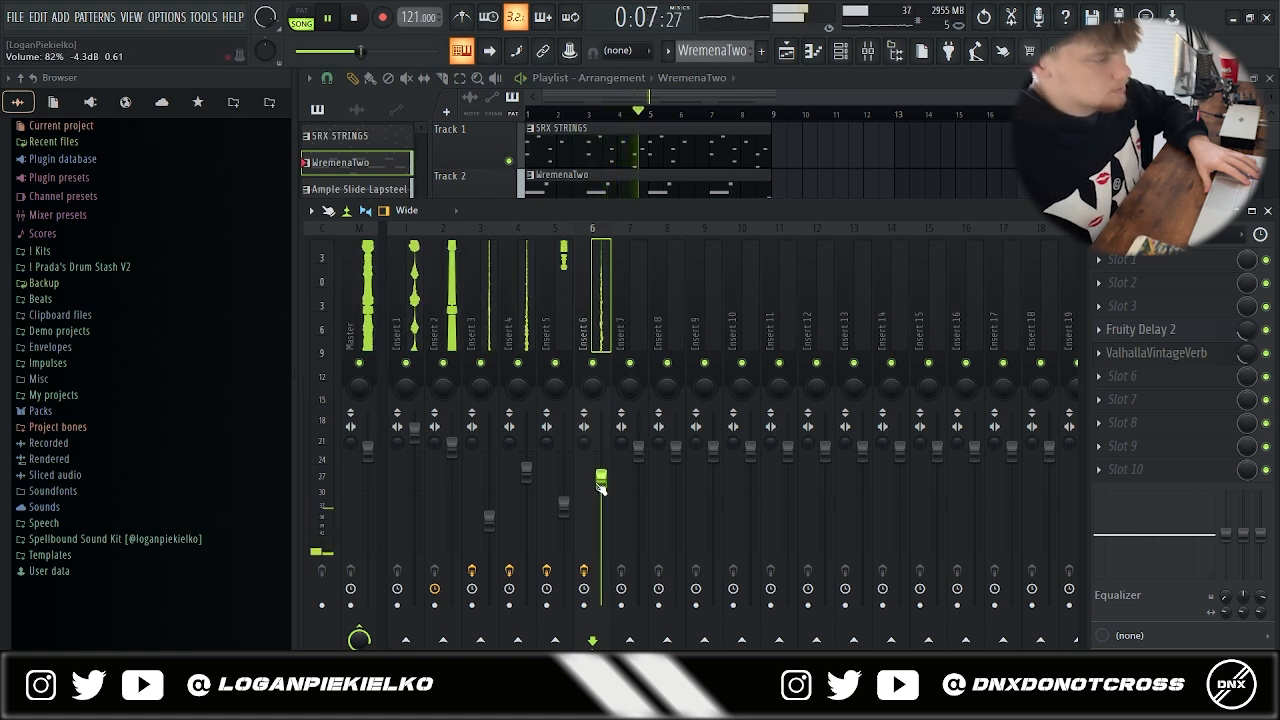
{"action": "left_click", "coordinate": [568, 513]}
{"action": "left_click", "coordinate": [868, 51]}
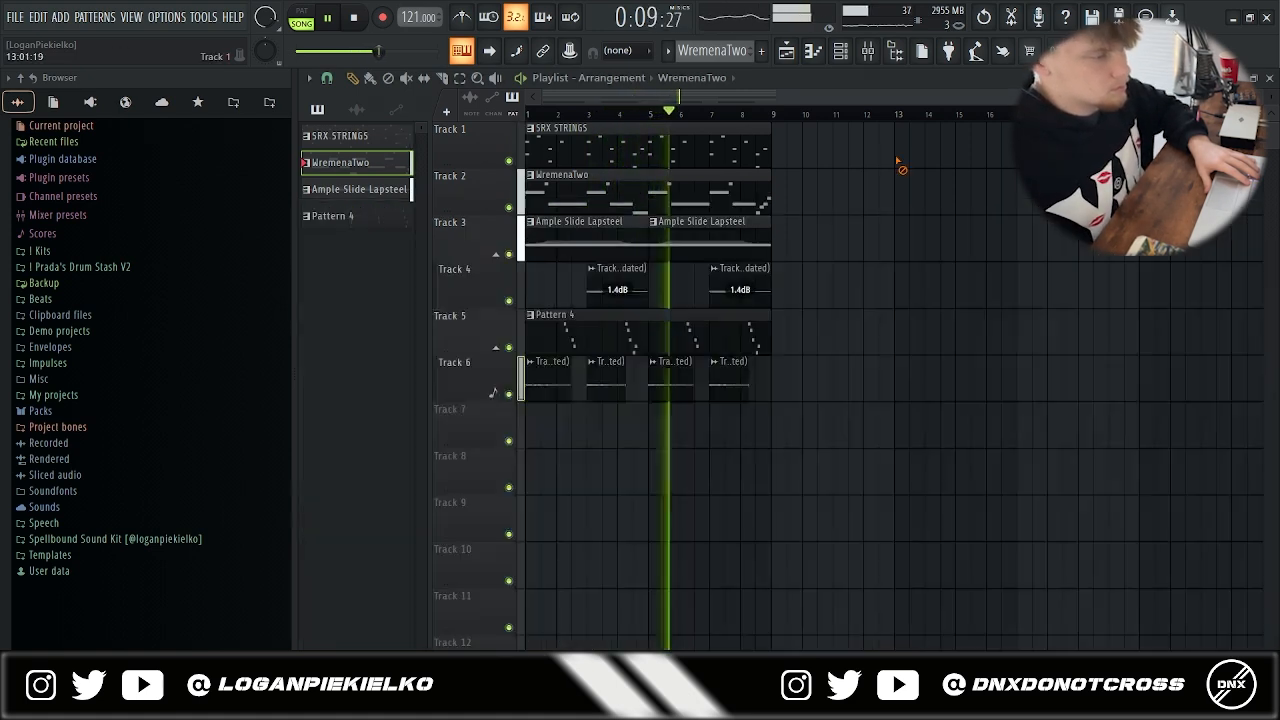
- Stop playback, open the One Shot Kits folder in the kits library and select the Bell [Five Star] note in its piano roll
{"action": "left_click", "coordinate": [1270, 78]}
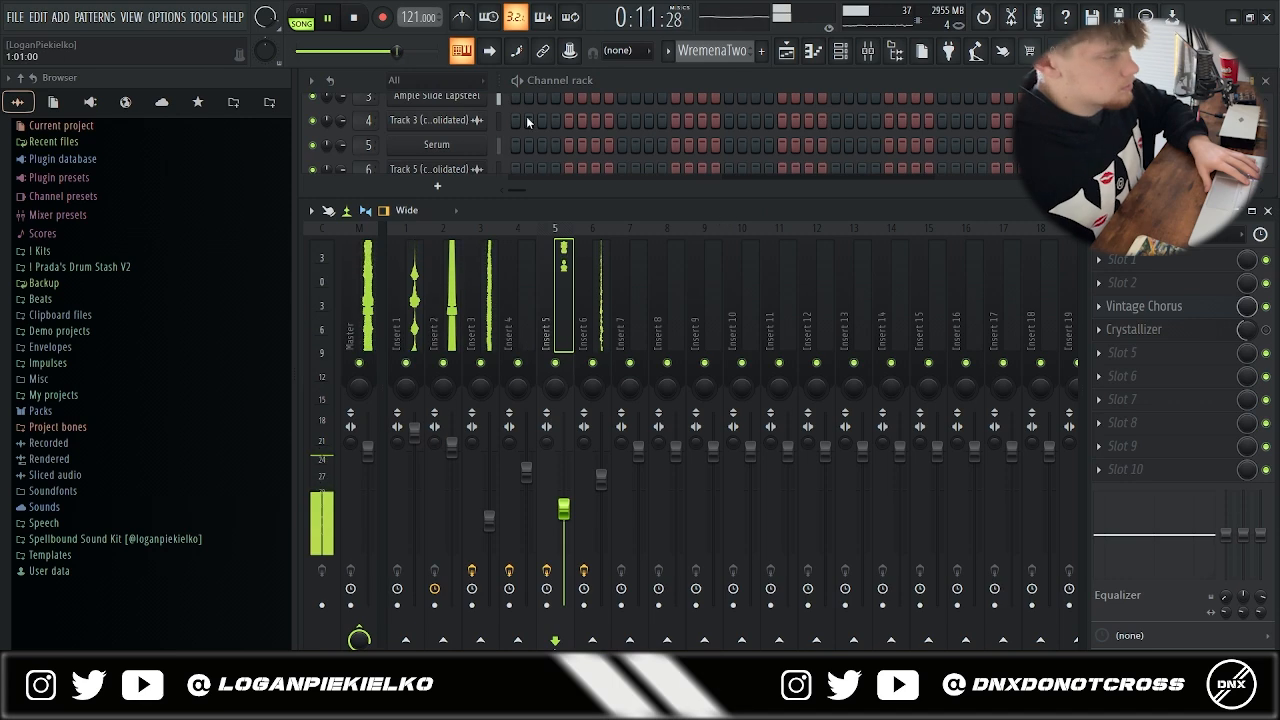
{"action": "scroll", "coordinate": [526, 120], "scroll_direction": "down", "scroll_amount": 1}
{"action": "left_click", "coordinate": [463, 189]}
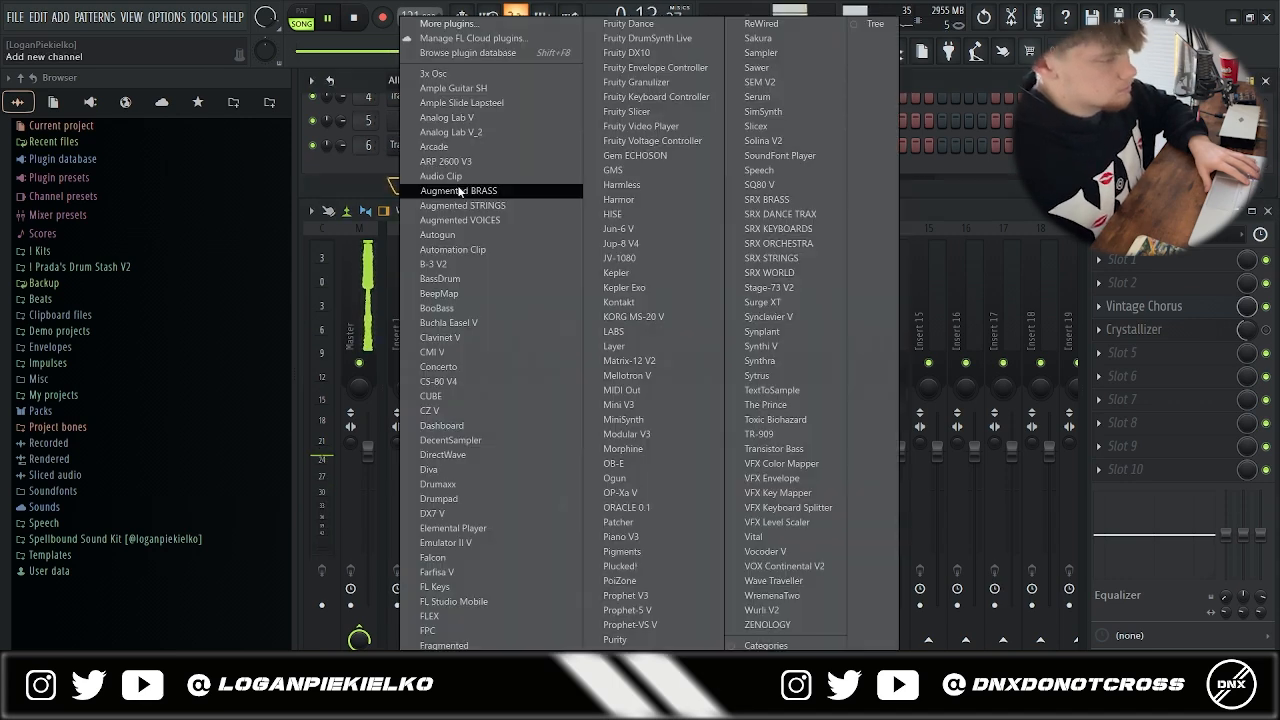
{"action": "left_click", "coordinate": [368, 190]}
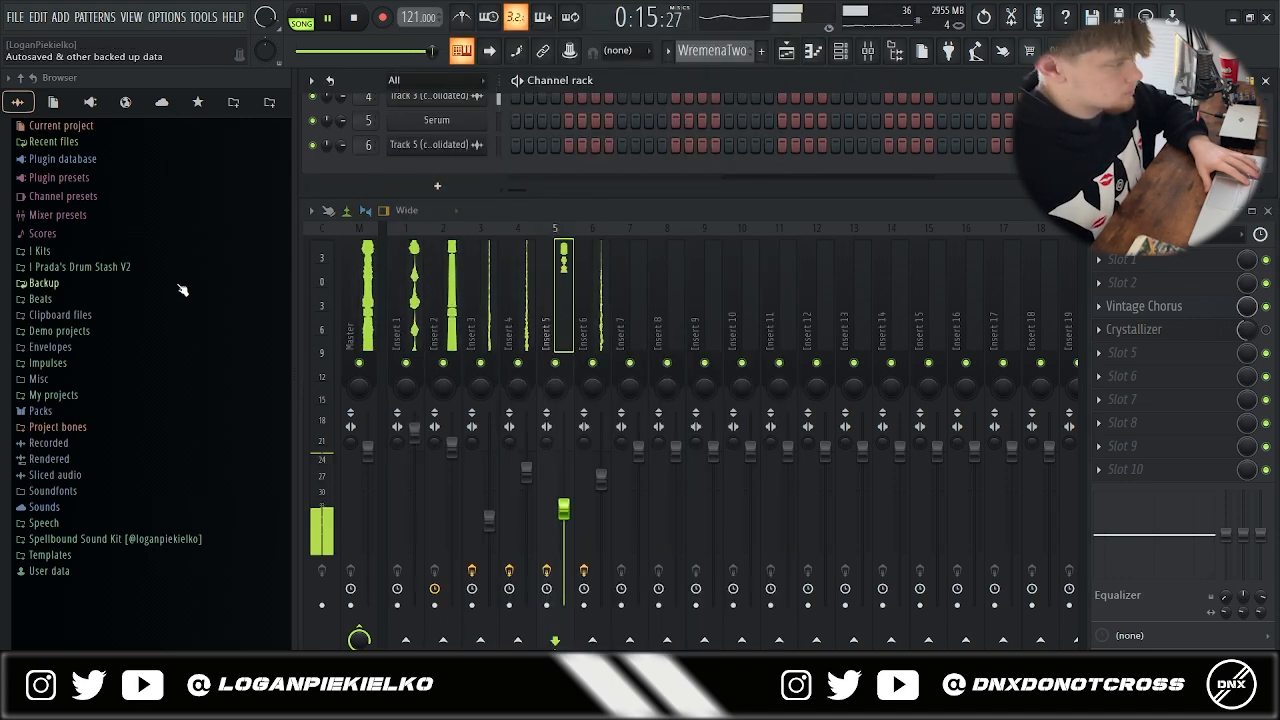
{"action": "key", "text": "space"}
{"action": "left_click", "coordinate": [100, 252]}
{"action": "left_click", "coordinate": [108, 268]}
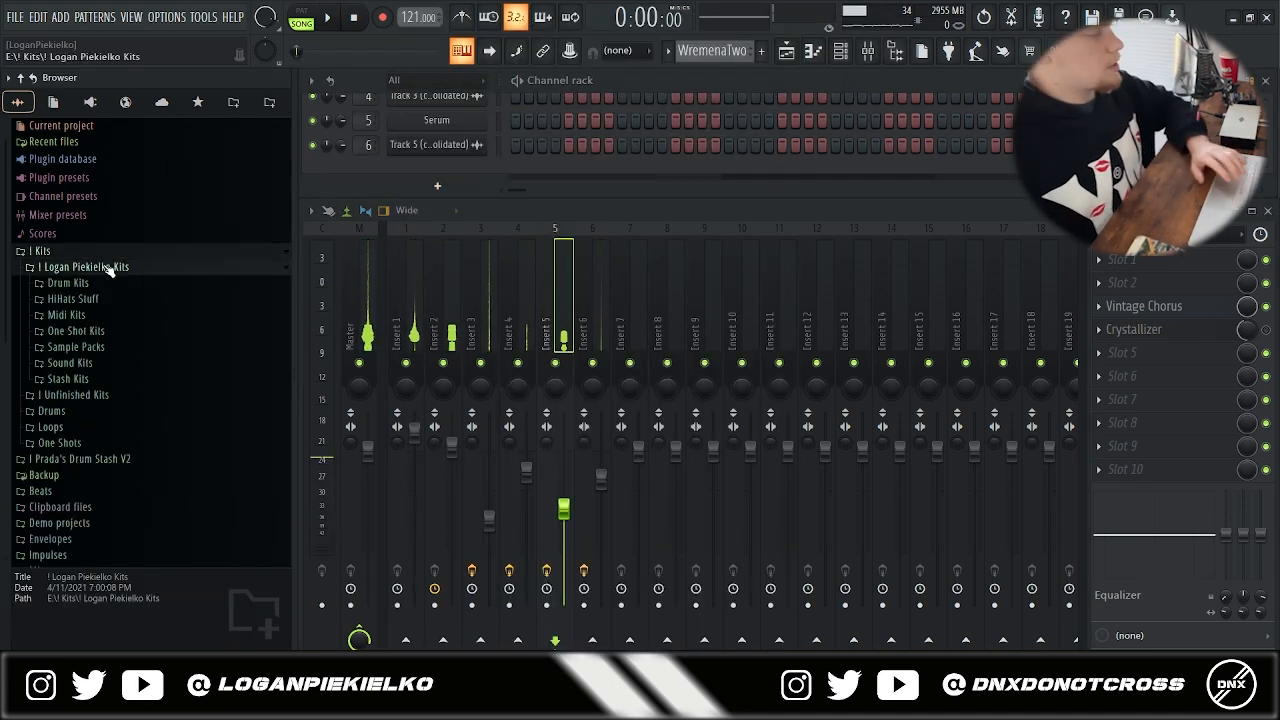
{"action": "left_click", "coordinate": [135, 338]}
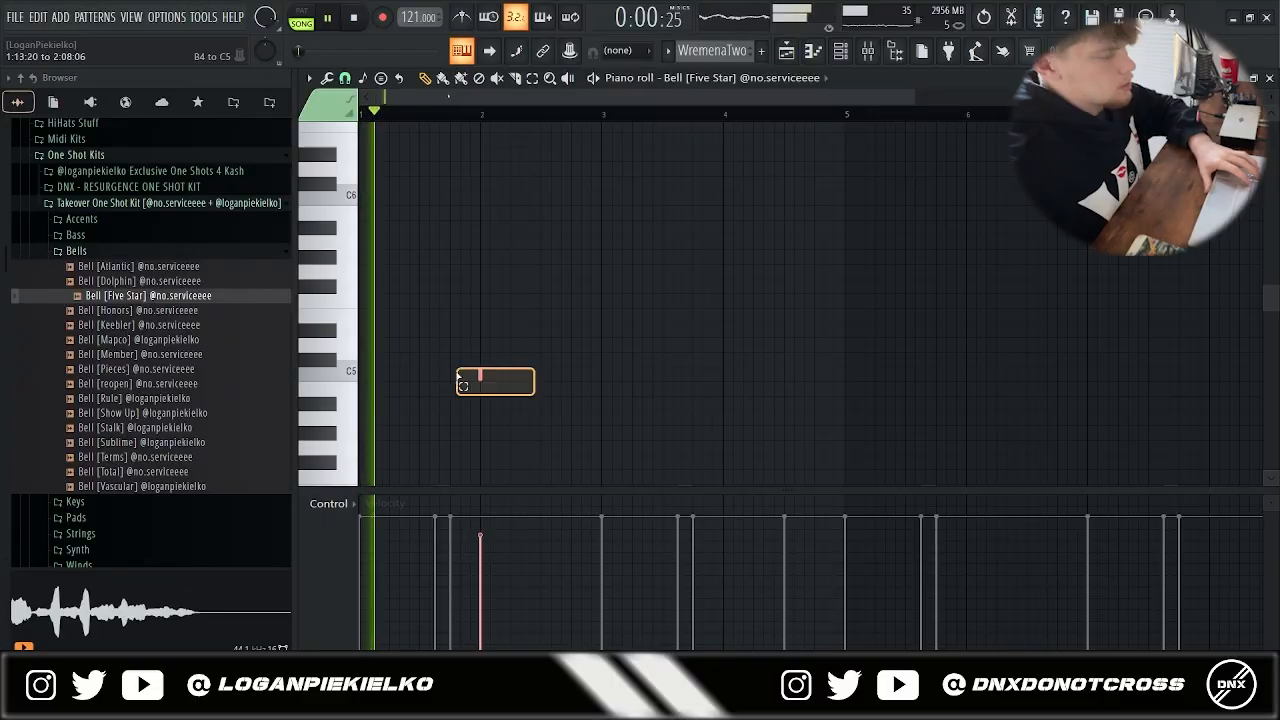
{"action": "left_click_drag", "start_coordinate": [529, 380], "coordinate": [403, 371]}
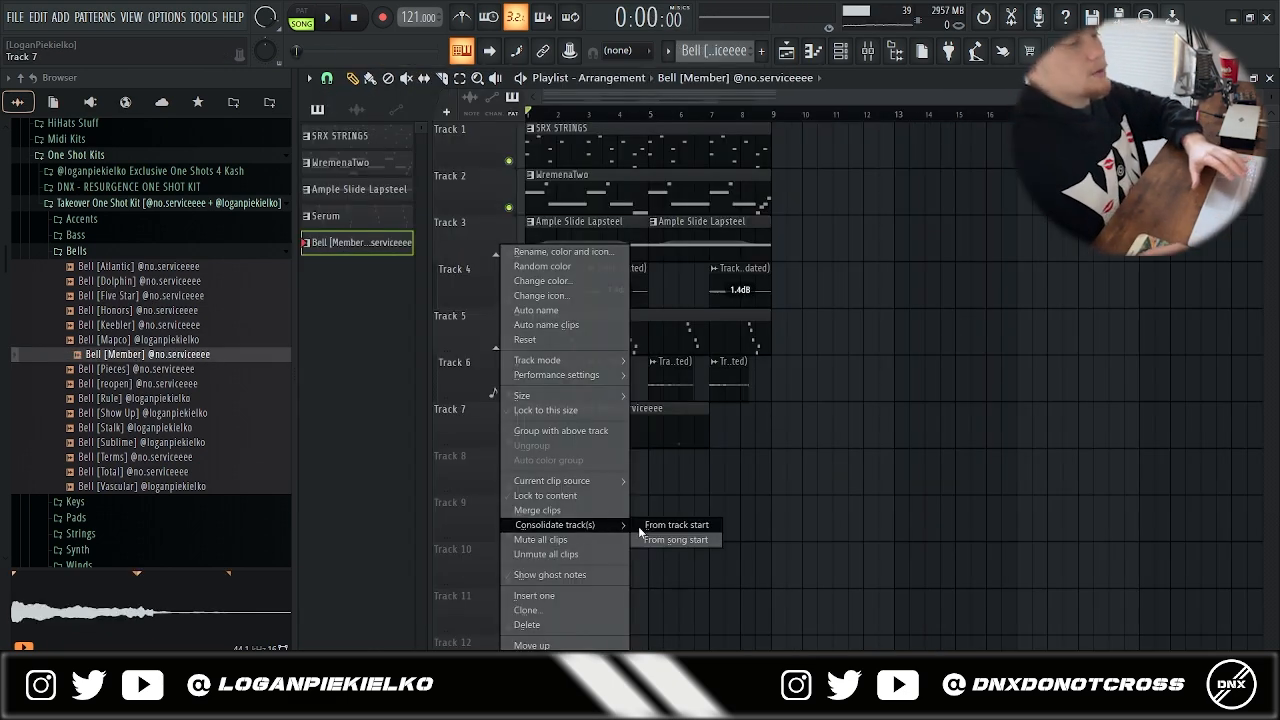
- Consolidate the Bell [Member] part on Track 7 from song start and adjust the resulting clip's position and level
{"action": "left_click", "coordinate": [672, 540]}
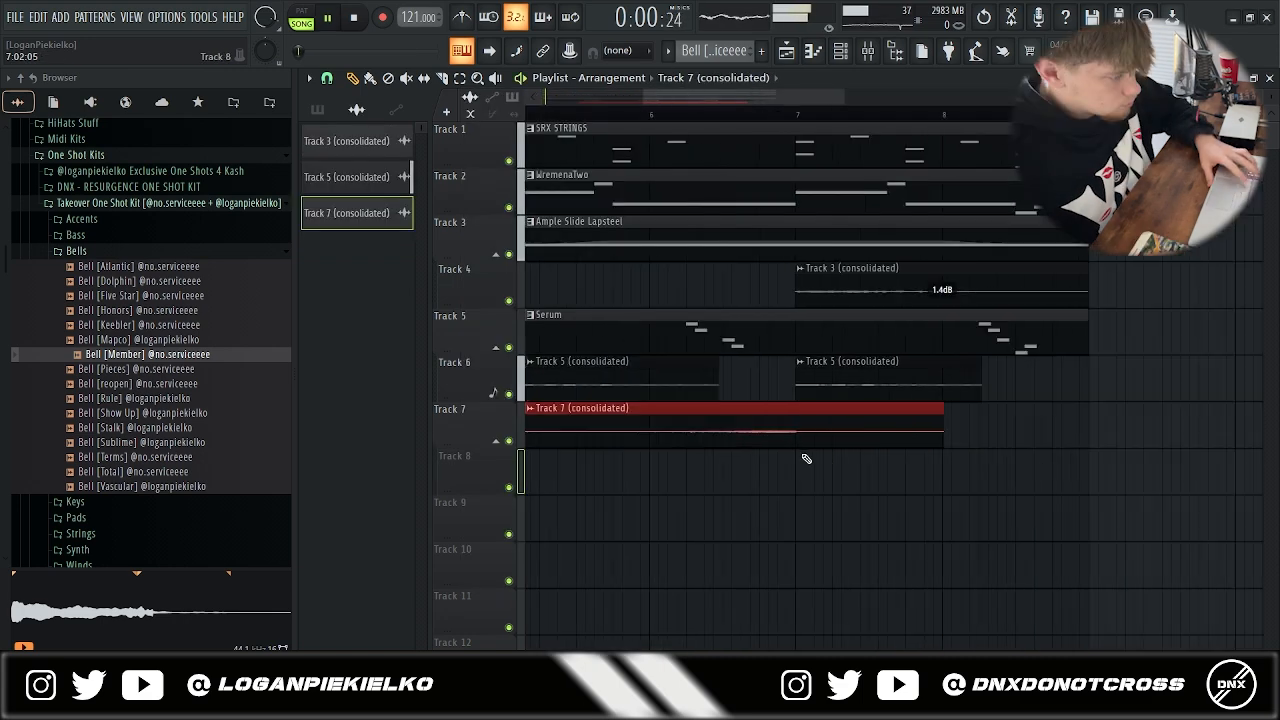
{"action": "scroll", "coordinate": [806, 457], "scroll_direction": "down", "scroll_amount": 5}
{"action": "left_click_drag", "start_coordinate": [569, 443], "coordinate": [530, 443]}
{"action": "right_click", "coordinate": [605, 477]}
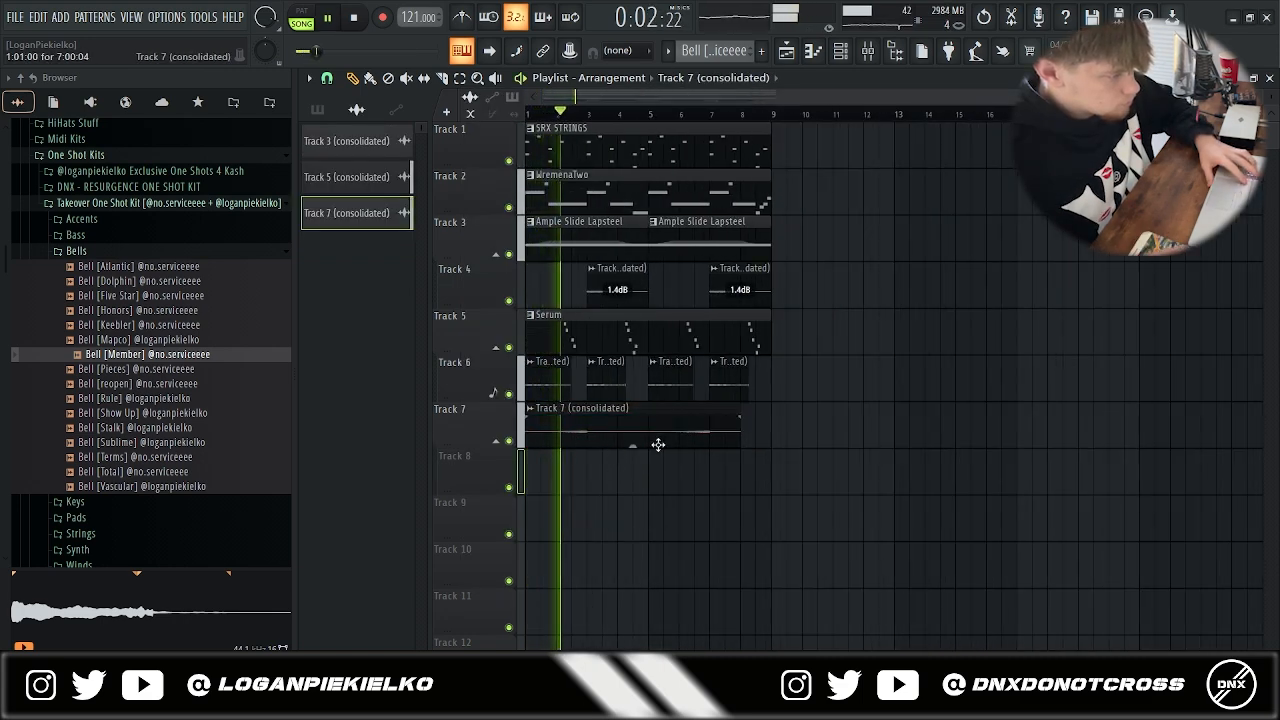
{"action": "left_click_drag", "start_coordinate": [633, 444], "coordinate": [633, 447]}
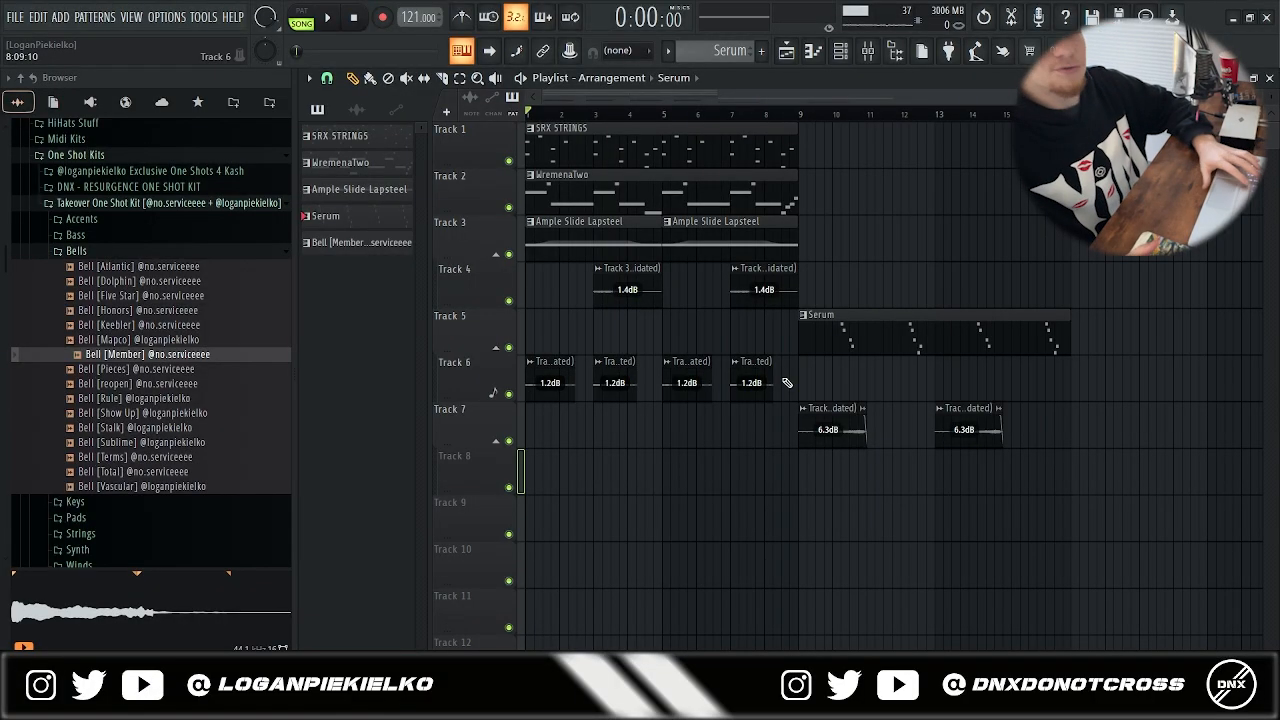
- Load SoundShifter Pitch Stereo in the third effect slot of the Master track
{"action": "key", "text": "F9"}
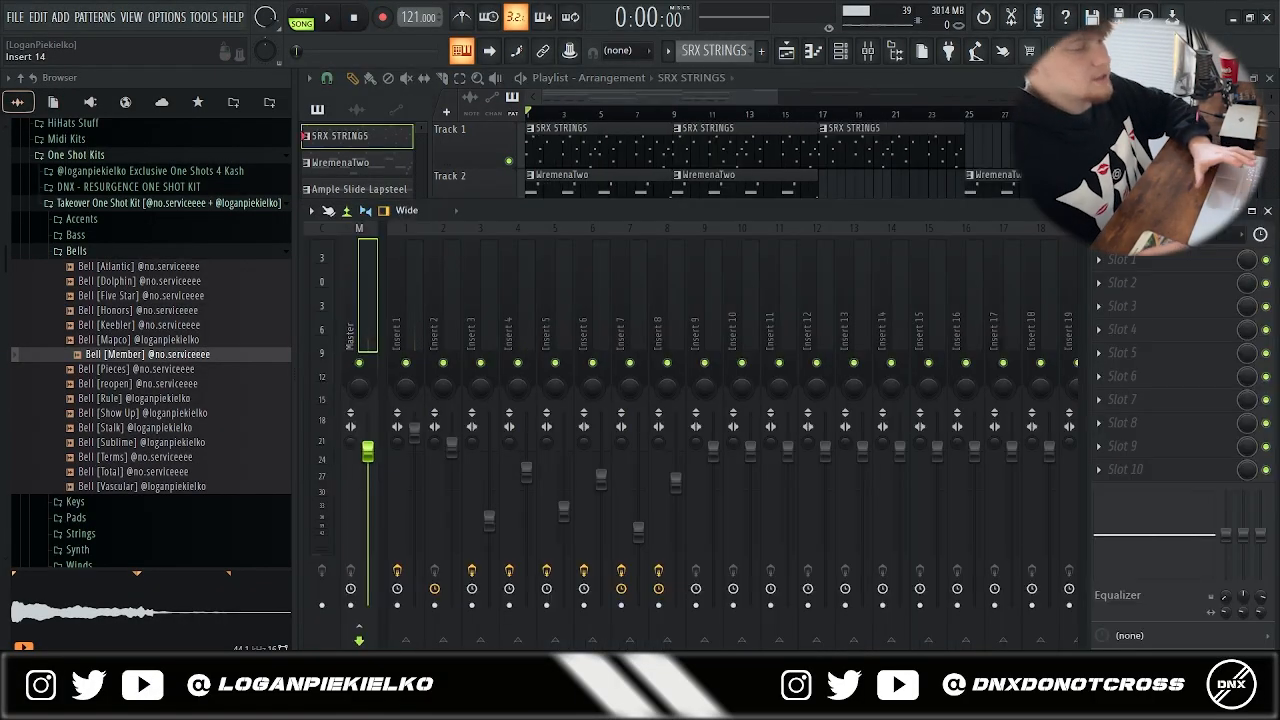
{"action": "left_click", "coordinate": [1099, 308]}
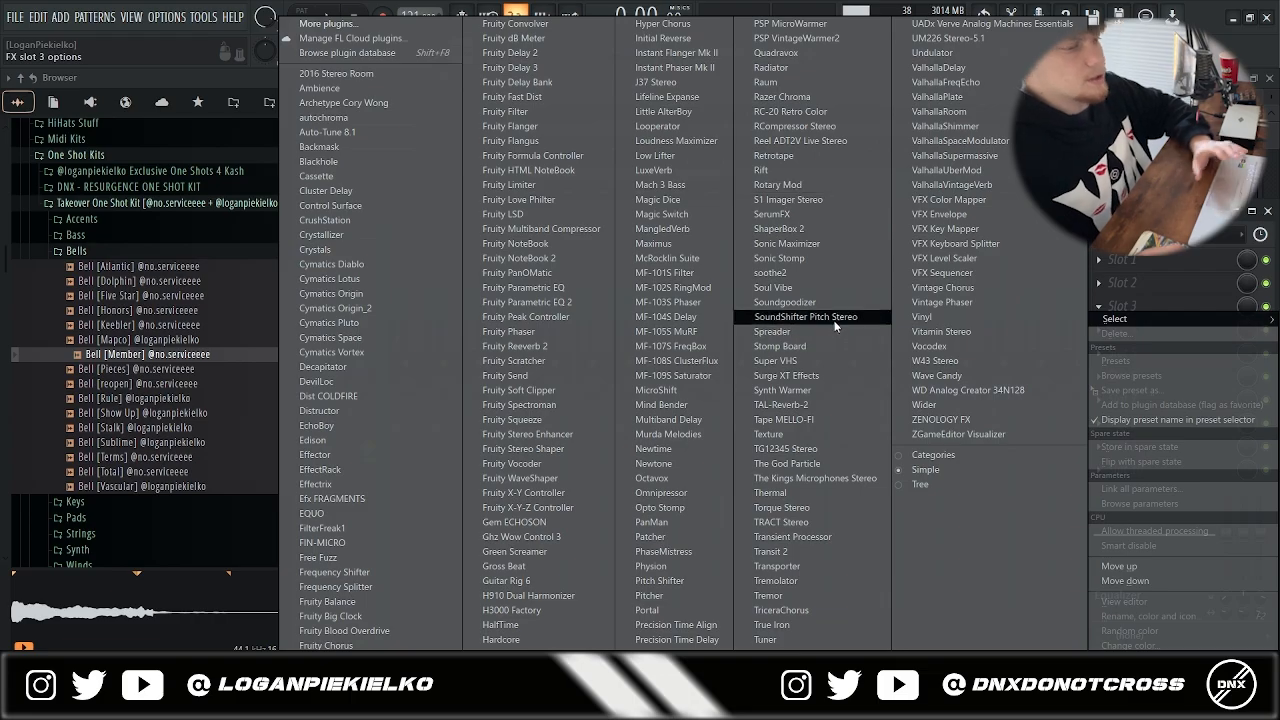
{"action": "left_click", "coordinate": [836, 318]}
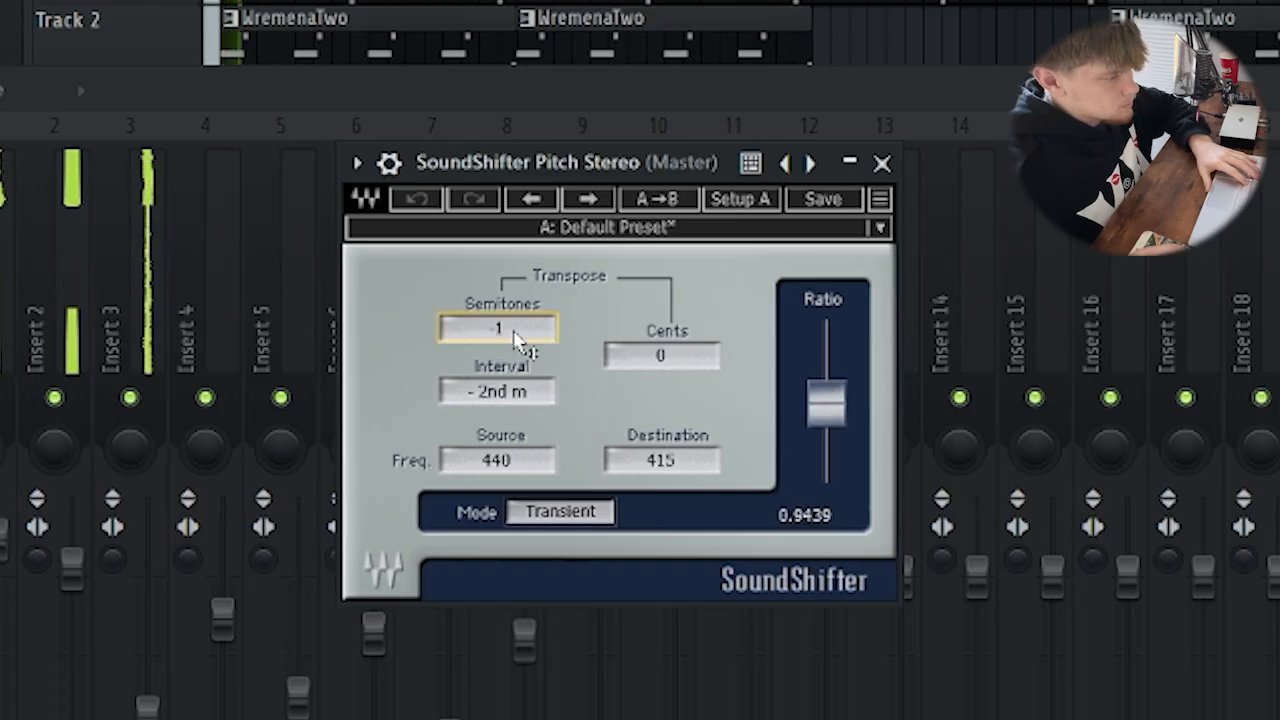
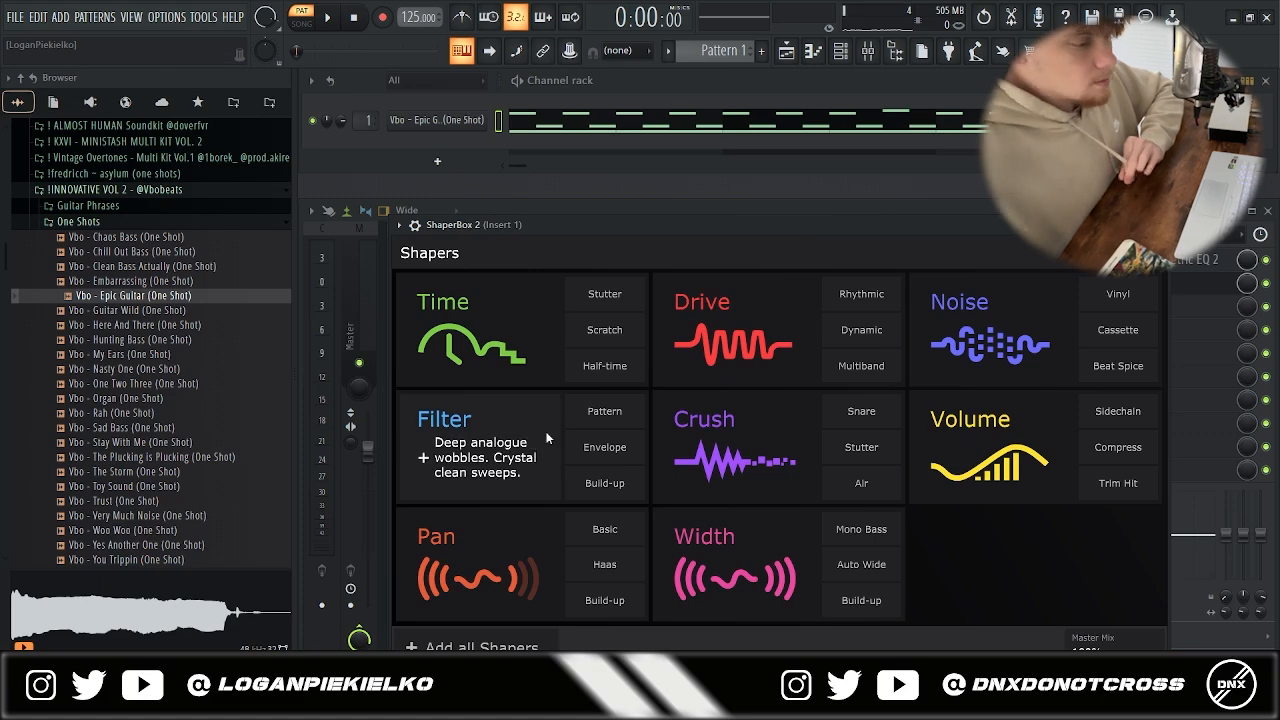
- Add a Volume shaper in ShaperBox 2, set its LFO length to 1/8 and bend its falling curve
{"action": "left_click", "coordinate": [998, 444]}
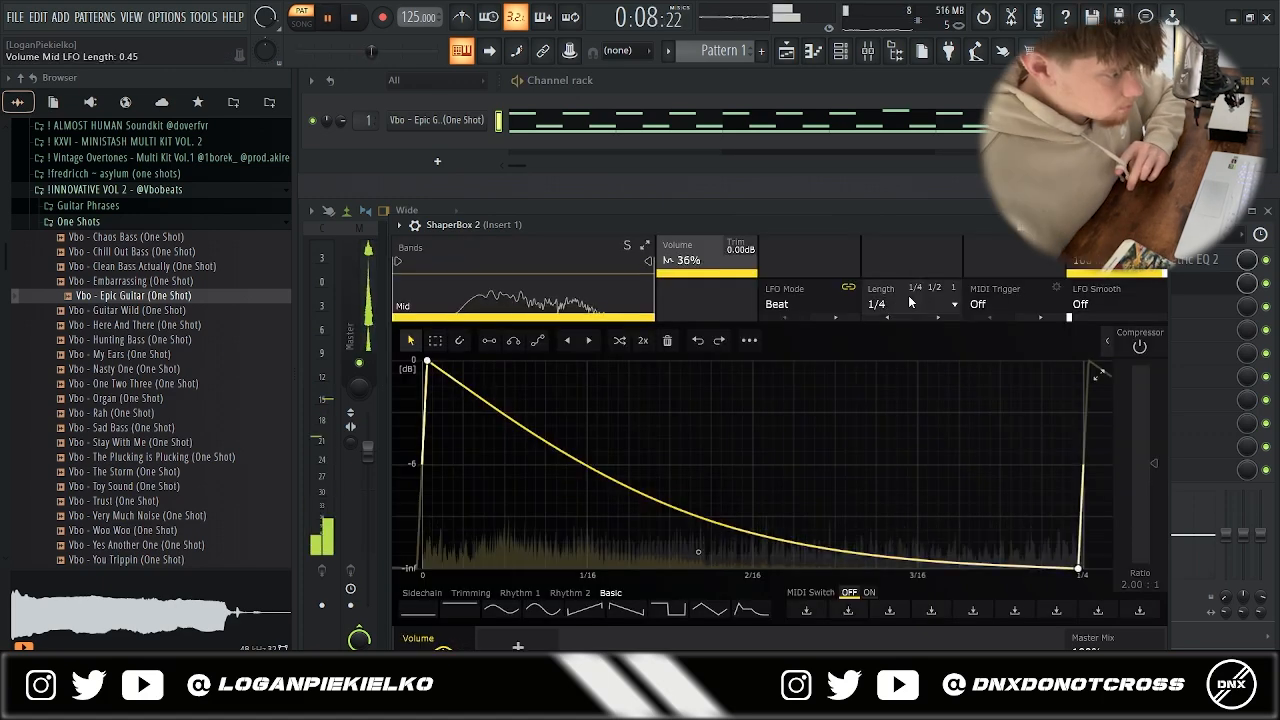
{"action": "left_click", "coordinate": [890, 311]}
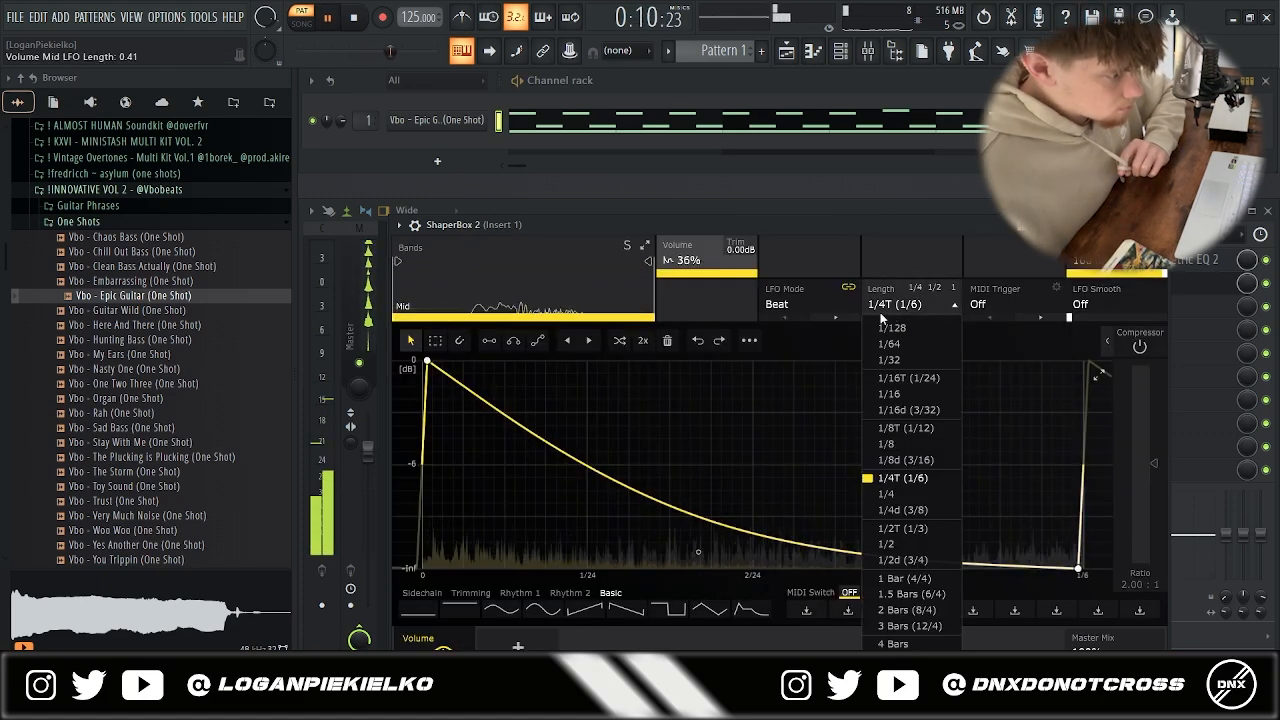
{"action": "left_click", "coordinate": [890, 443]}
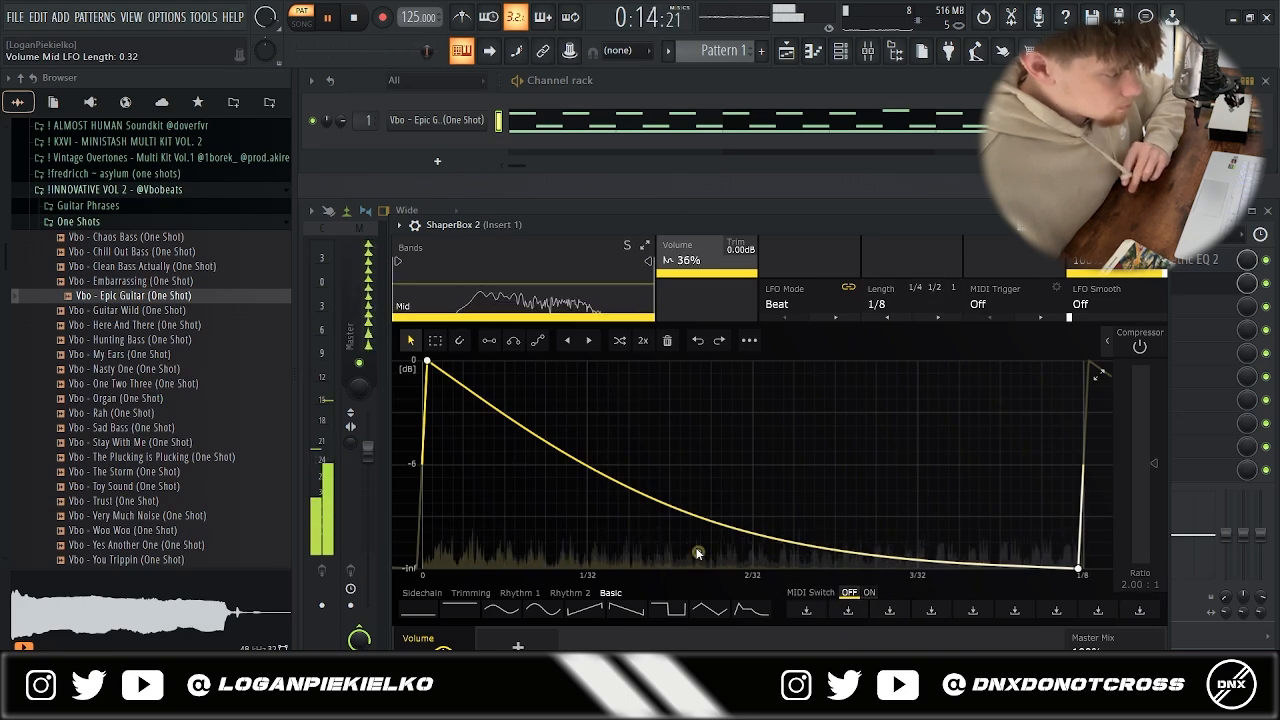
{"action": "left_click_drag", "start_coordinate": [698, 551], "coordinate": [759, 408]}
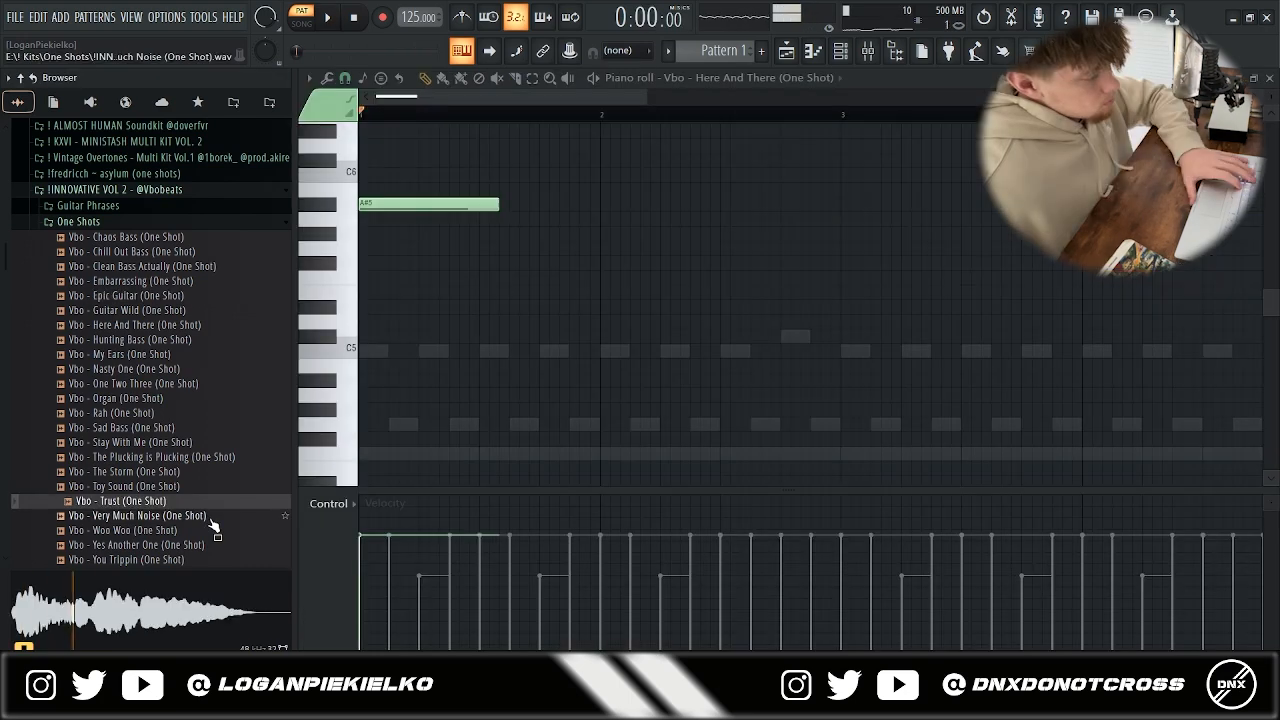
- Raise the final descending note segments of Vbo - Trust (One Shot) to G5 in Newtone and replay it from the start
{"action": "key", "text": "space"}
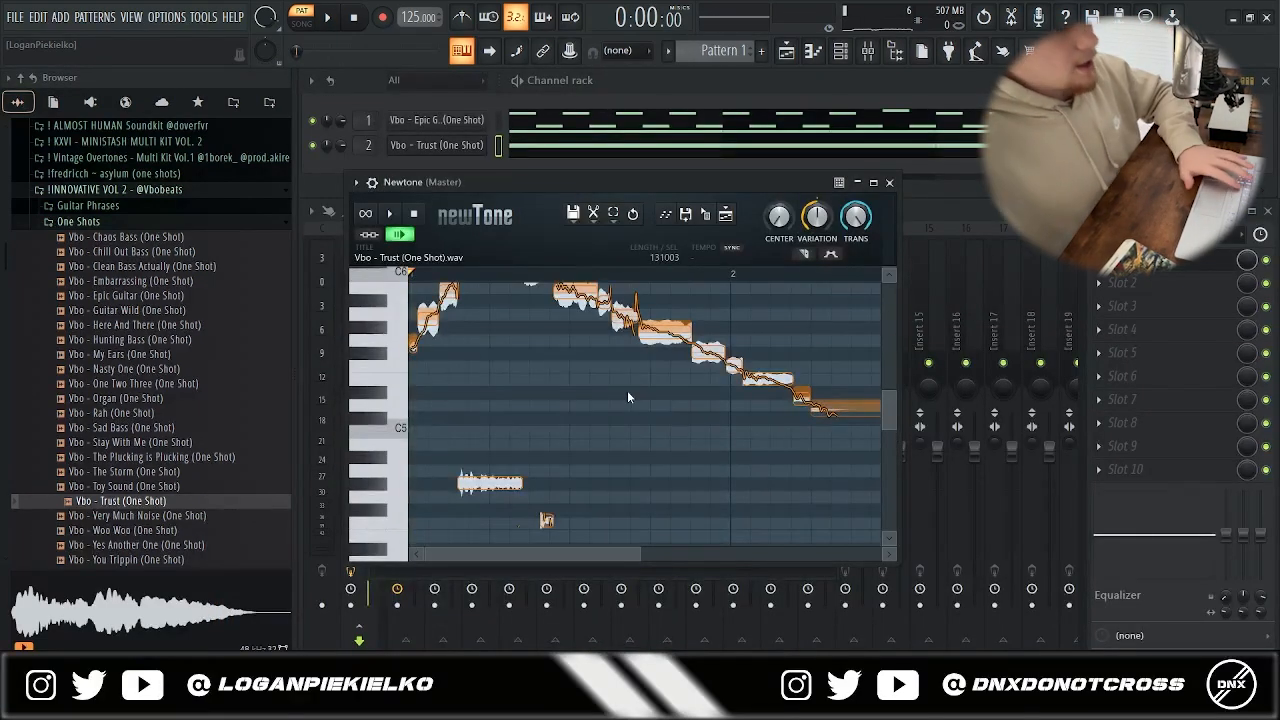
{"action": "scroll", "coordinate": [627, 398], "scroll_direction": "down", "scroll_amount": 2}
{"action": "mouse_move", "coordinate": [886, 408]}
{"action": "left_mouse_down"}
{"action": "mouse_move", "coordinate": [892, 386]}
{"action": "mouse_move", "coordinate": [882, 398]}
{"action": "left_mouse_up"}
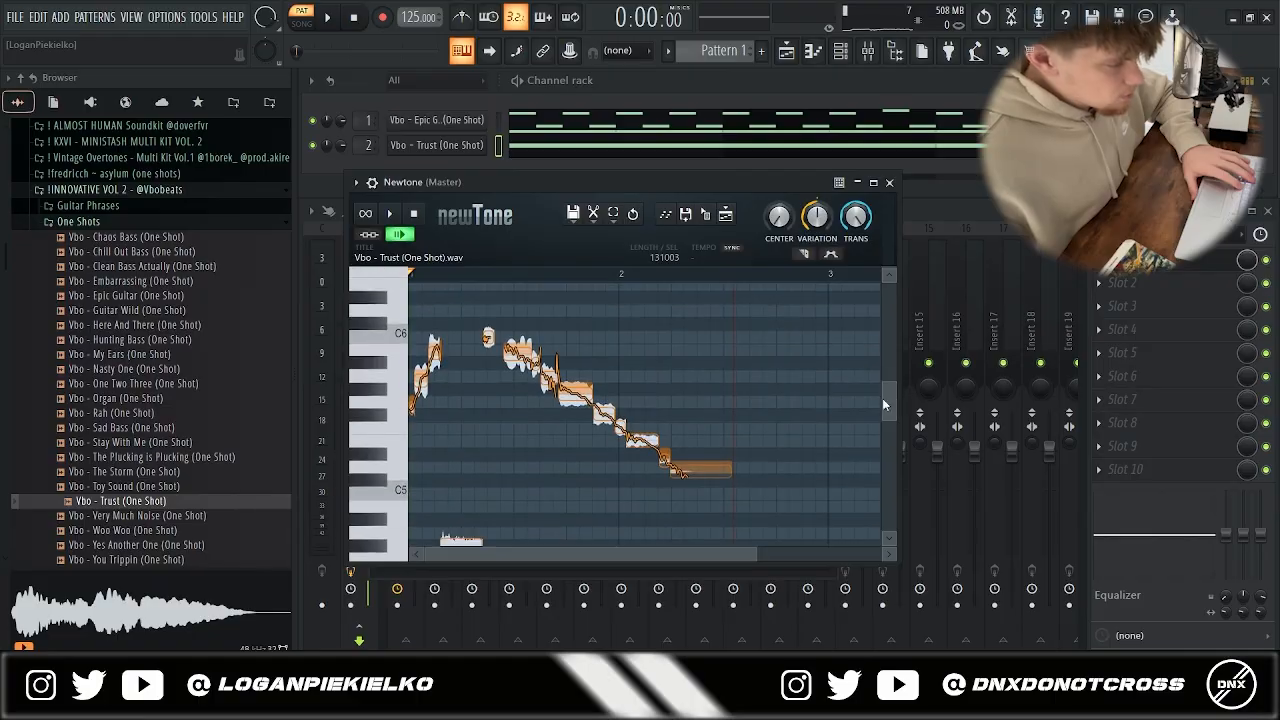
{"action": "left_click_drag", "start_coordinate": [698, 470], "coordinate": [665, 408]}
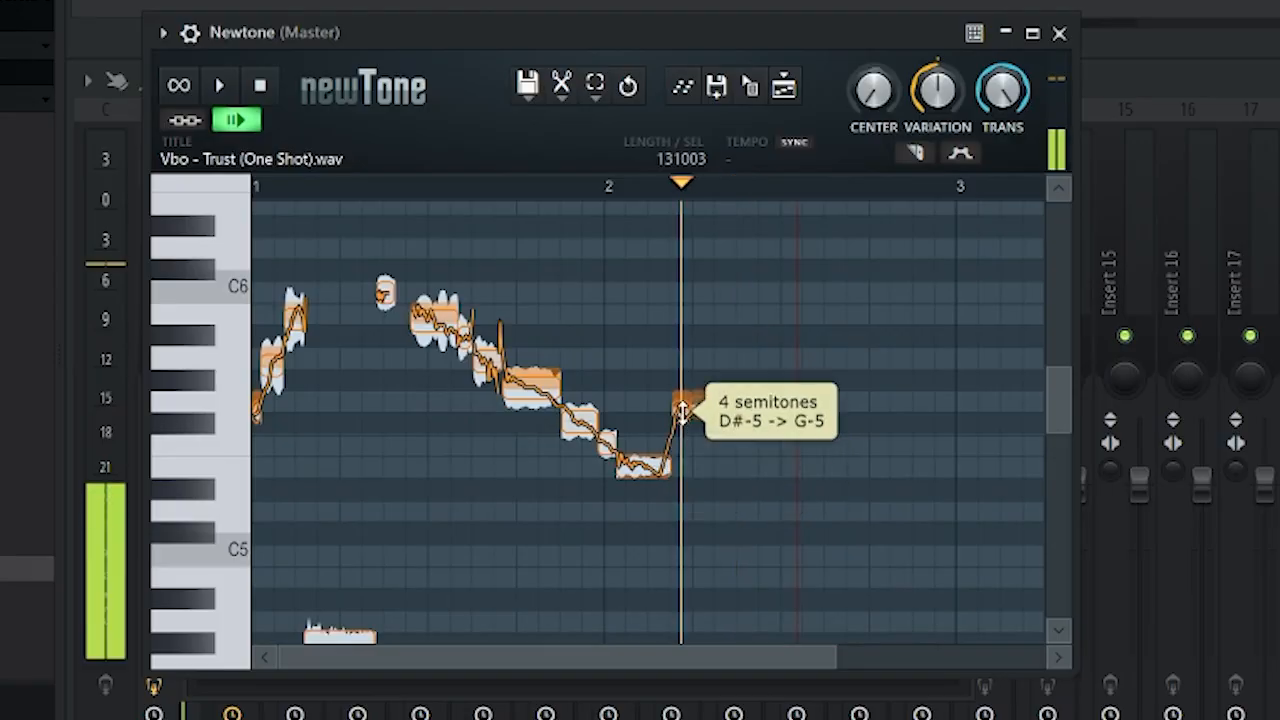
{"action": "left_click_drag", "start_coordinate": [643, 467], "coordinate": [582, 402]}
{"action": "left_click", "coordinate": [268, 186]}
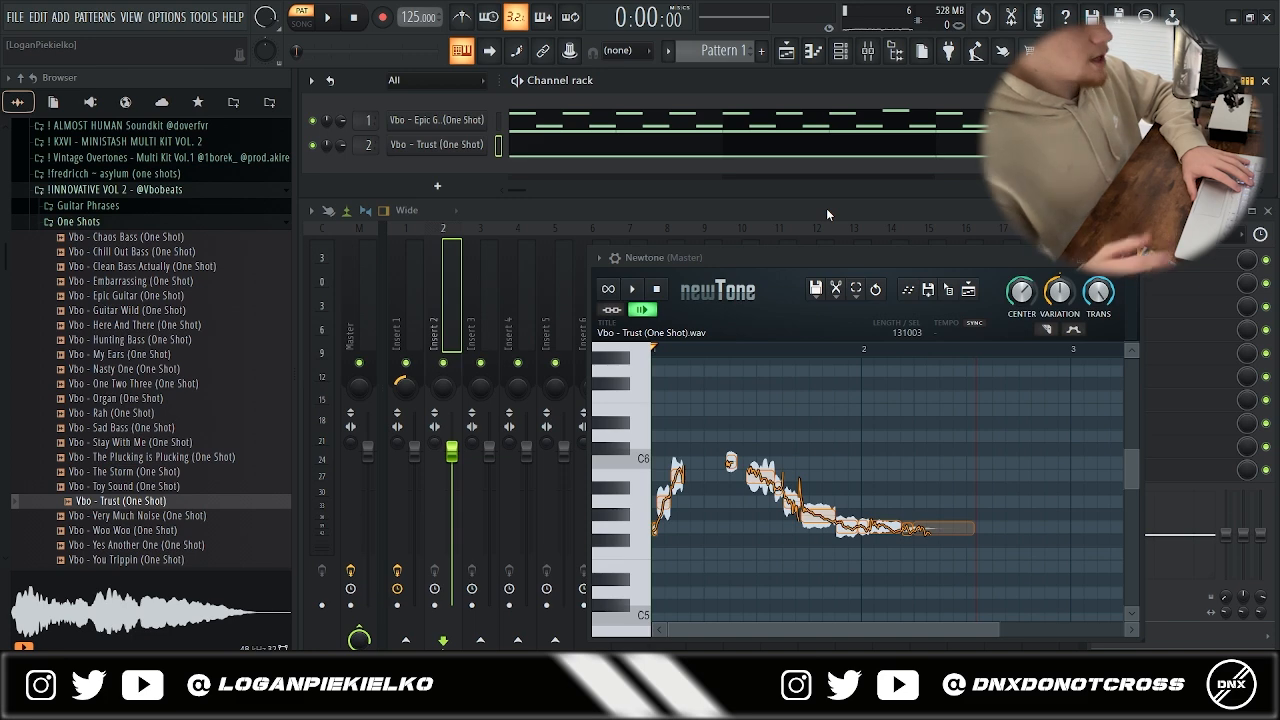
- Review the Vbo - Trust channel's notes in the piano roll and its sampler settings, closing Newtone
{"action": "left_click", "coordinate": [505, 144]}
{"action": "scroll", "coordinate": [594, 392], "scroll_direction": "down", "scroll_amount": 2}
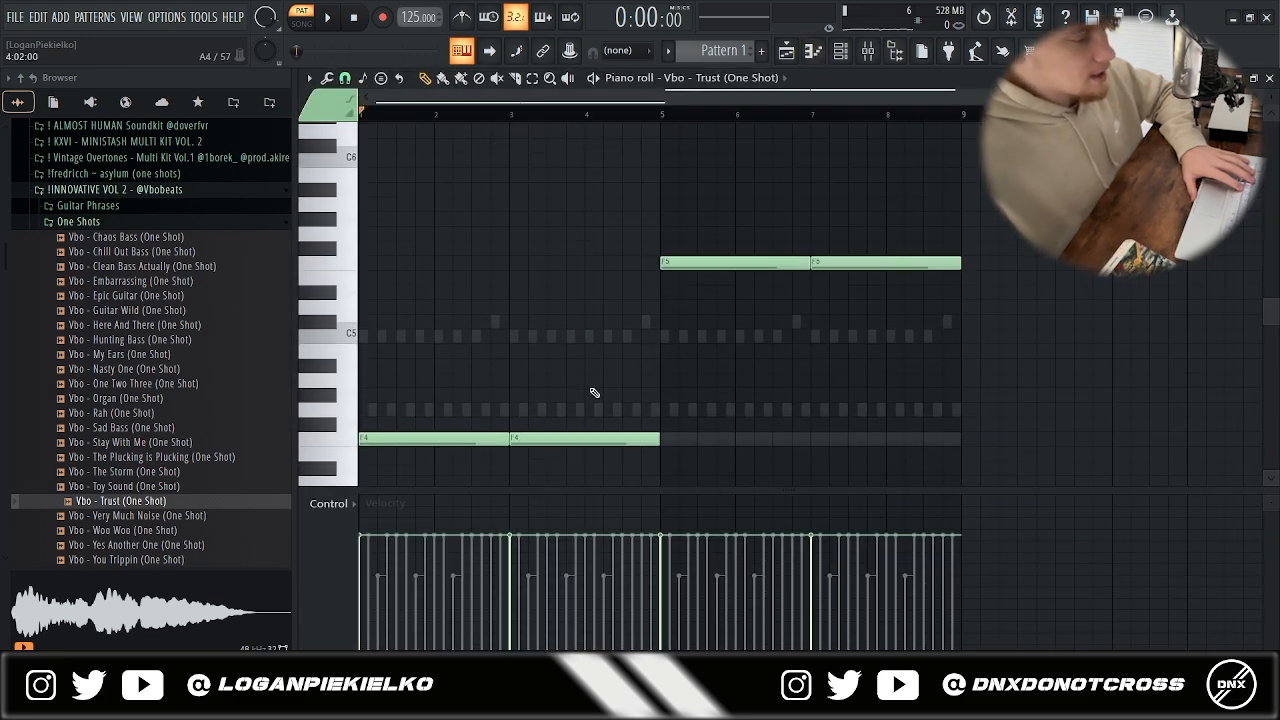
{"action": "scroll", "coordinate": [959, 314], "scroll_direction": "up", "scroll_amount": 1}
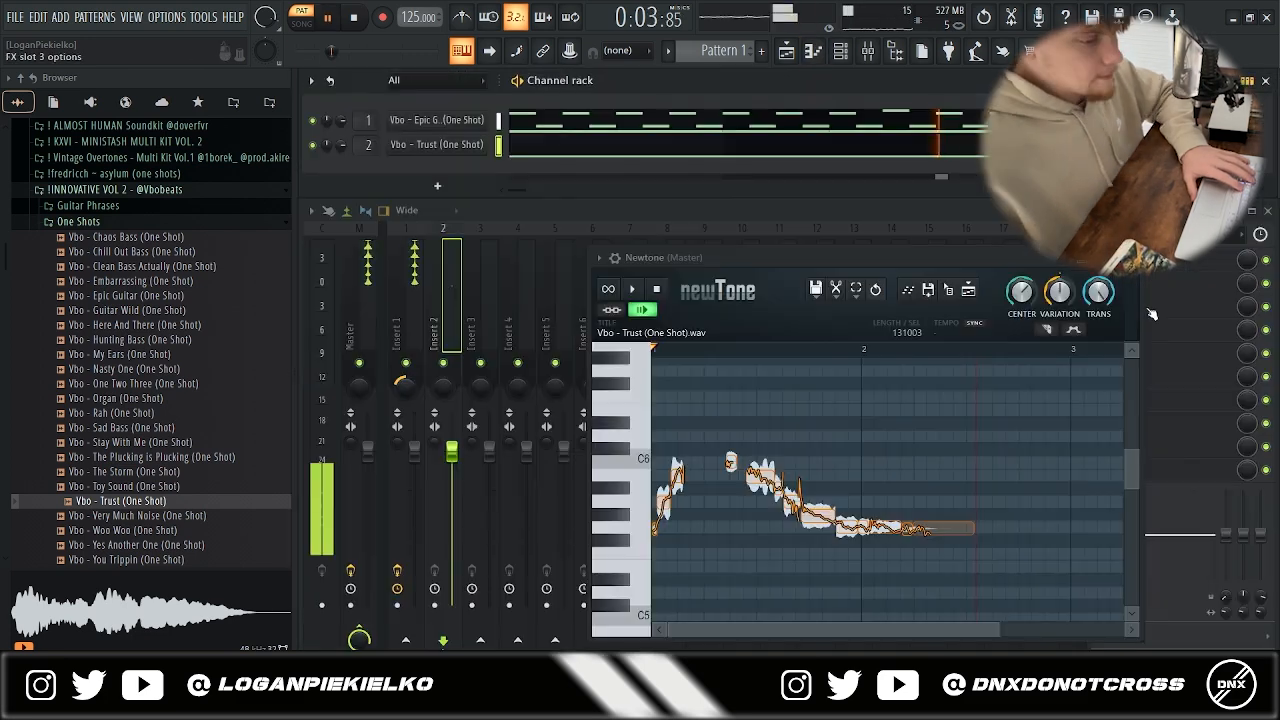
{"action": "left_click", "coordinate": [1131, 257]}
{"action": "left_click", "coordinate": [460, 147]}
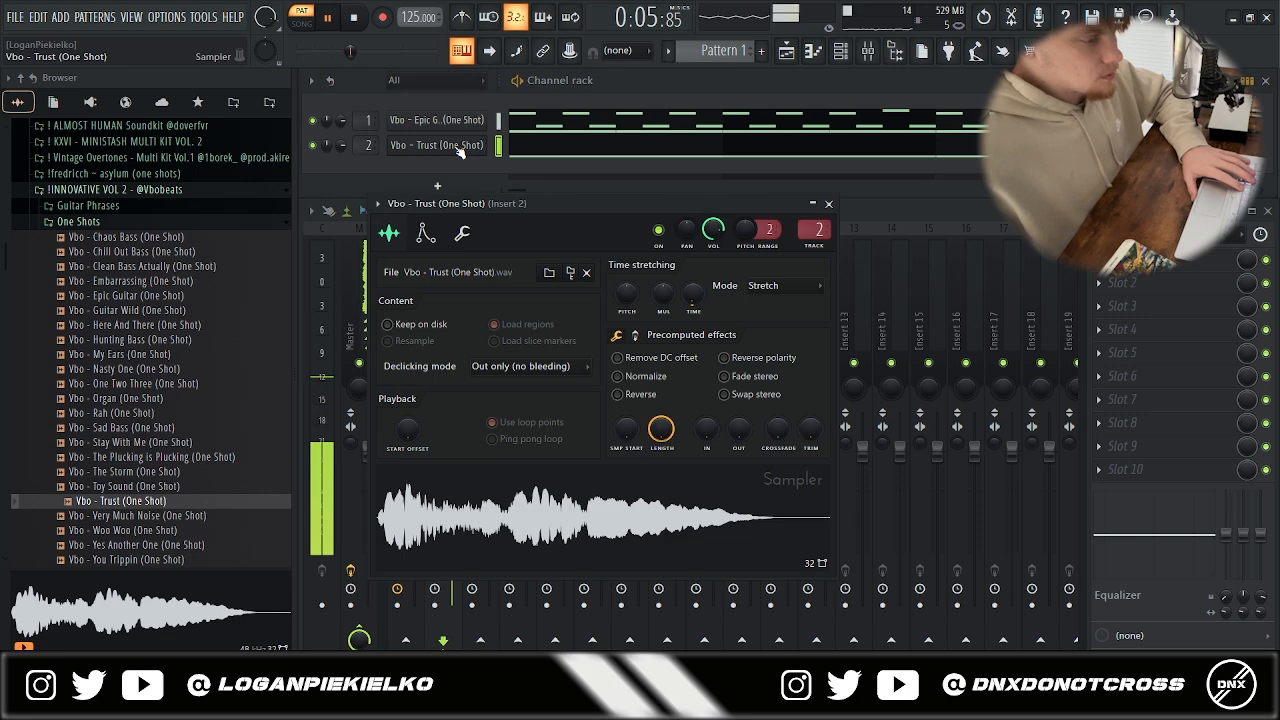
{"action": "left_click", "coordinate": [460, 147]}
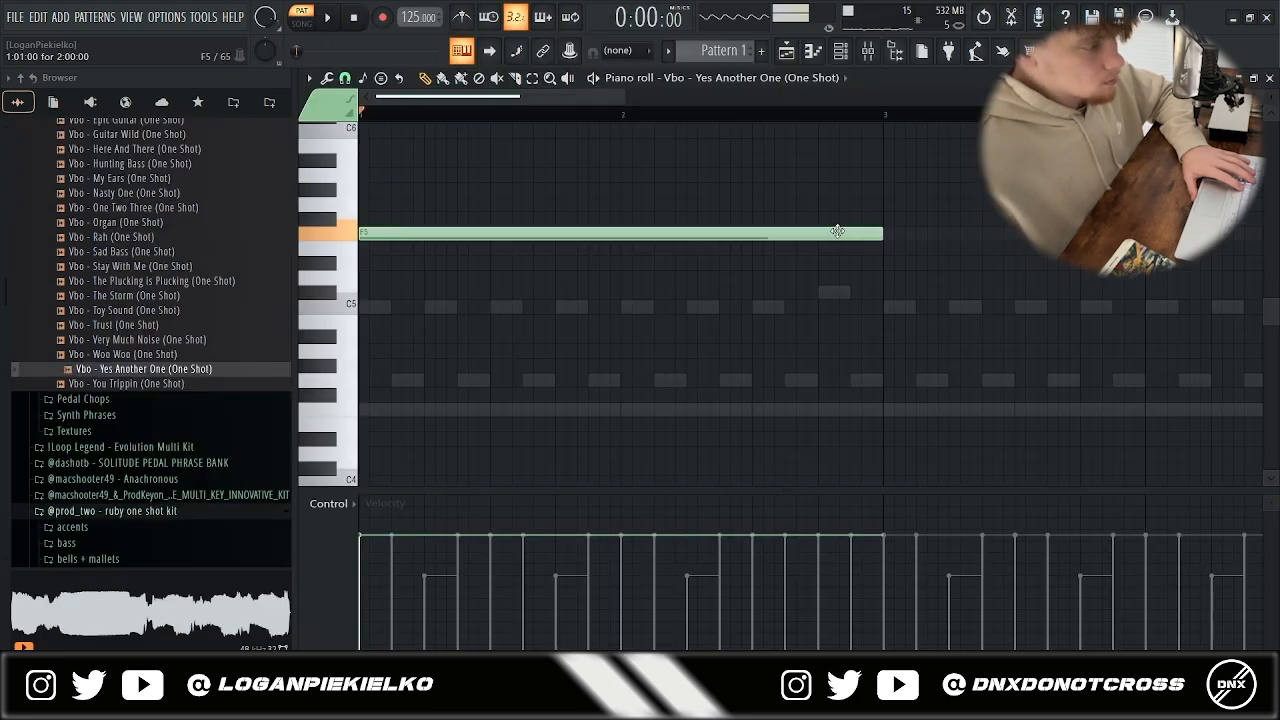
- Raise the long Vbo - Yes Another One note and shorten it in the piano roll
{"action": "left_click_drag", "start_coordinate": [829, 229], "coordinate": [829, 138]}
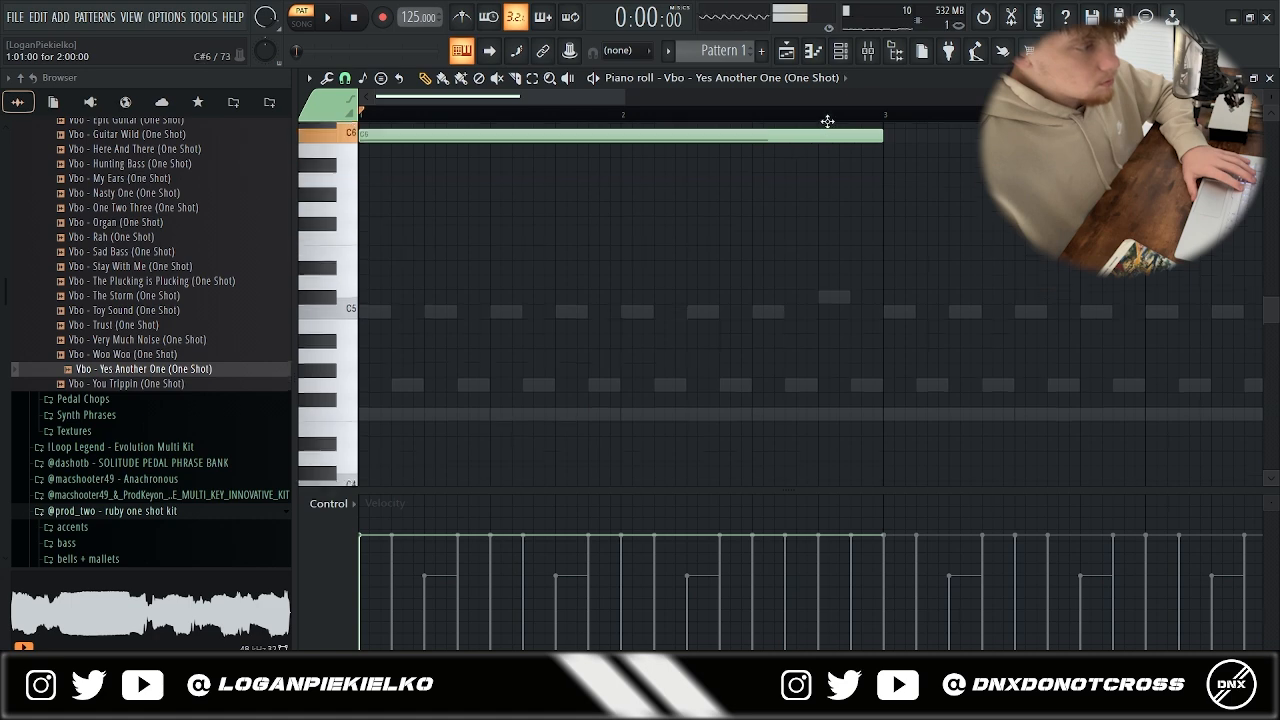
{"action": "scroll", "coordinate": [880, 220], "scroll_direction": "up", "scroll_amount": 5}
{"action": "key", "text": "space"}
{"action": "left_click_drag", "start_coordinate": [879, 244], "coordinate": [596, 248]}
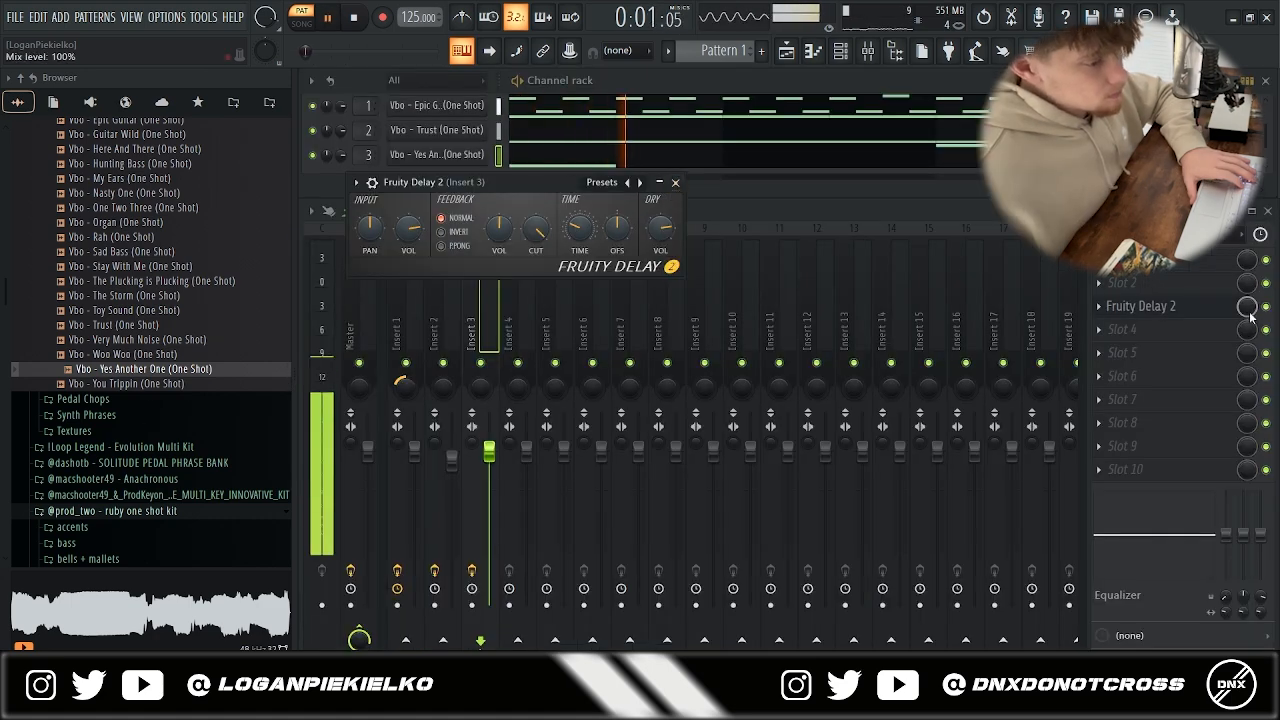
- Lower the mix level of Fruity Delay 2 on Insert 3 to 66% and close the plugin
{"action": "left_click_drag", "start_coordinate": [1248, 312], "coordinate": [1248, 340]}
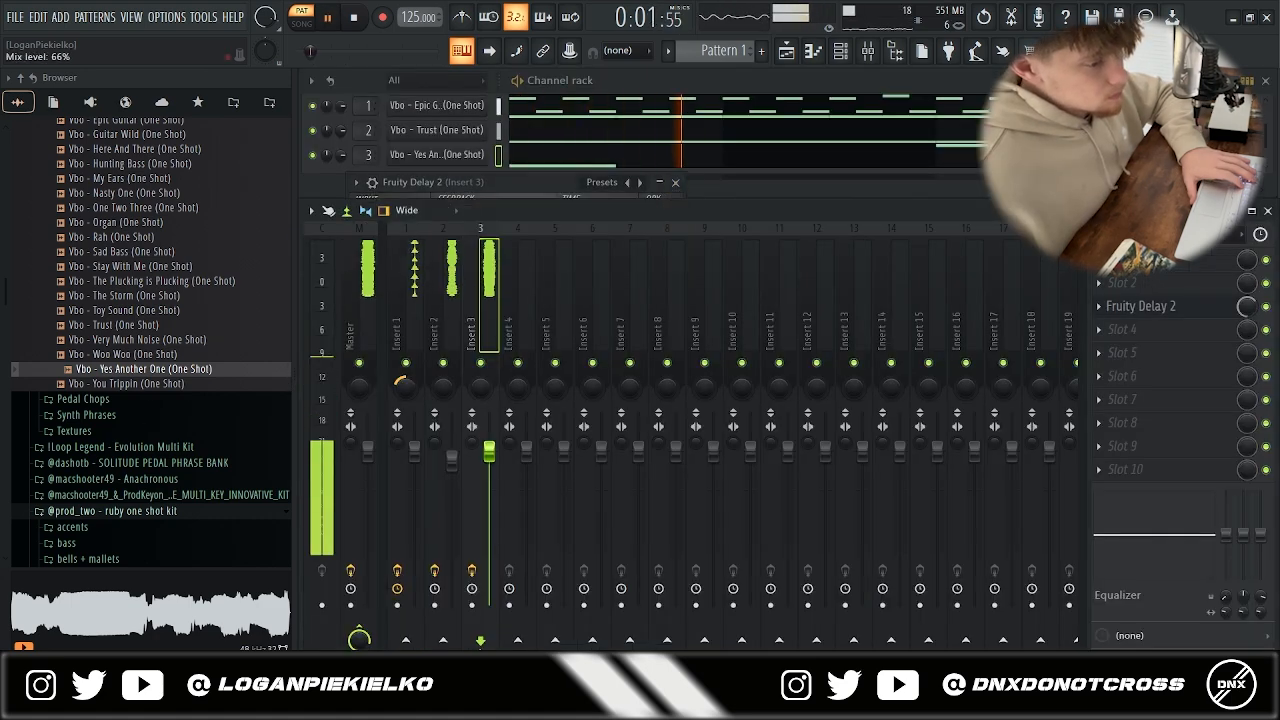
{"action": "left_click", "coordinate": [591, 194]}
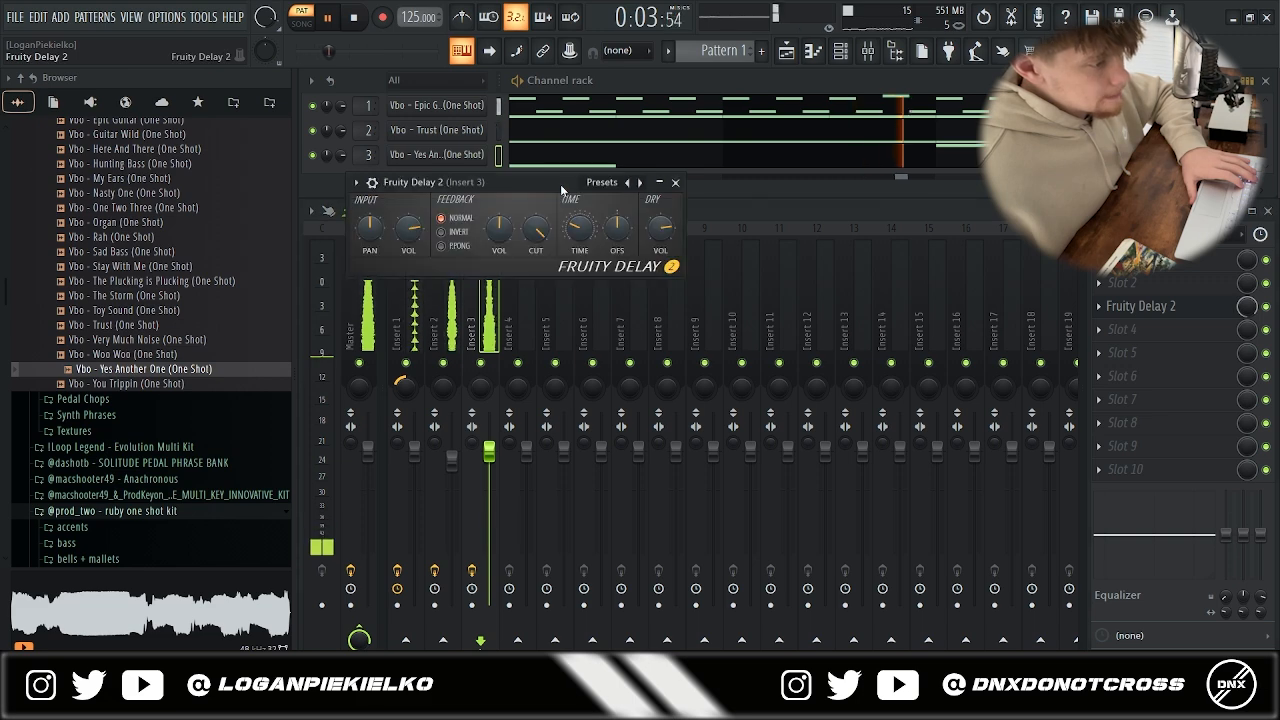
{"action": "left_click", "coordinate": [675, 182]}
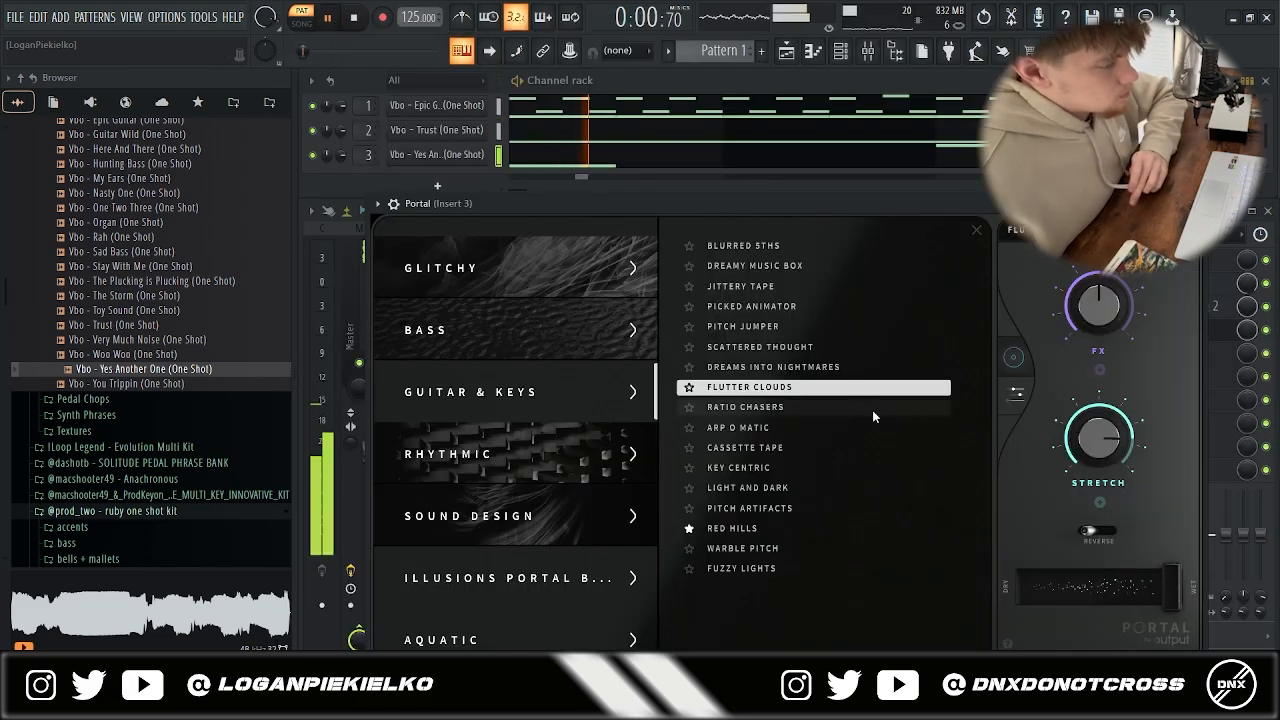
- Audition Portal's Cassette Tape and Red Hills presets on Insert 3 and browse the other preset banks
{"action": "left_click", "coordinate": [782, 447]}
{"action": "left_click", "coordinate": [774, 527]}
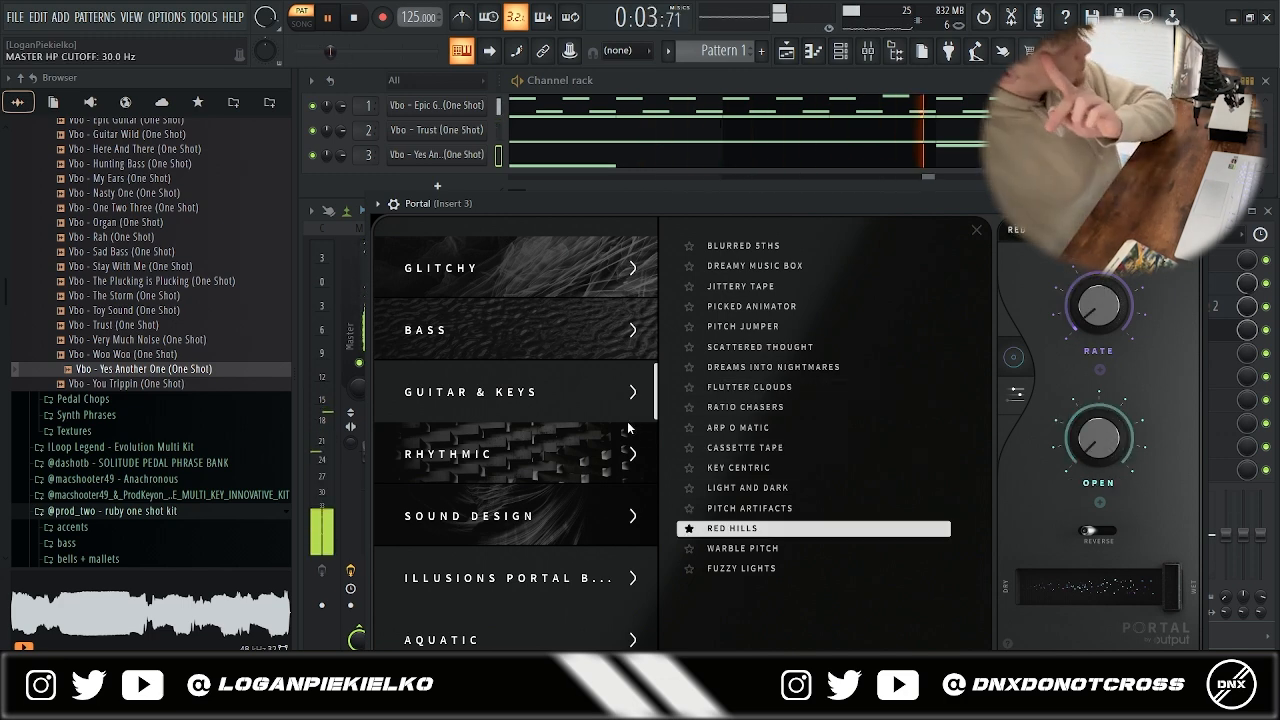
{"action": "scroll", "coordinate": [536, 454], "scroll_direction": "down", "scroll_amount": 6}
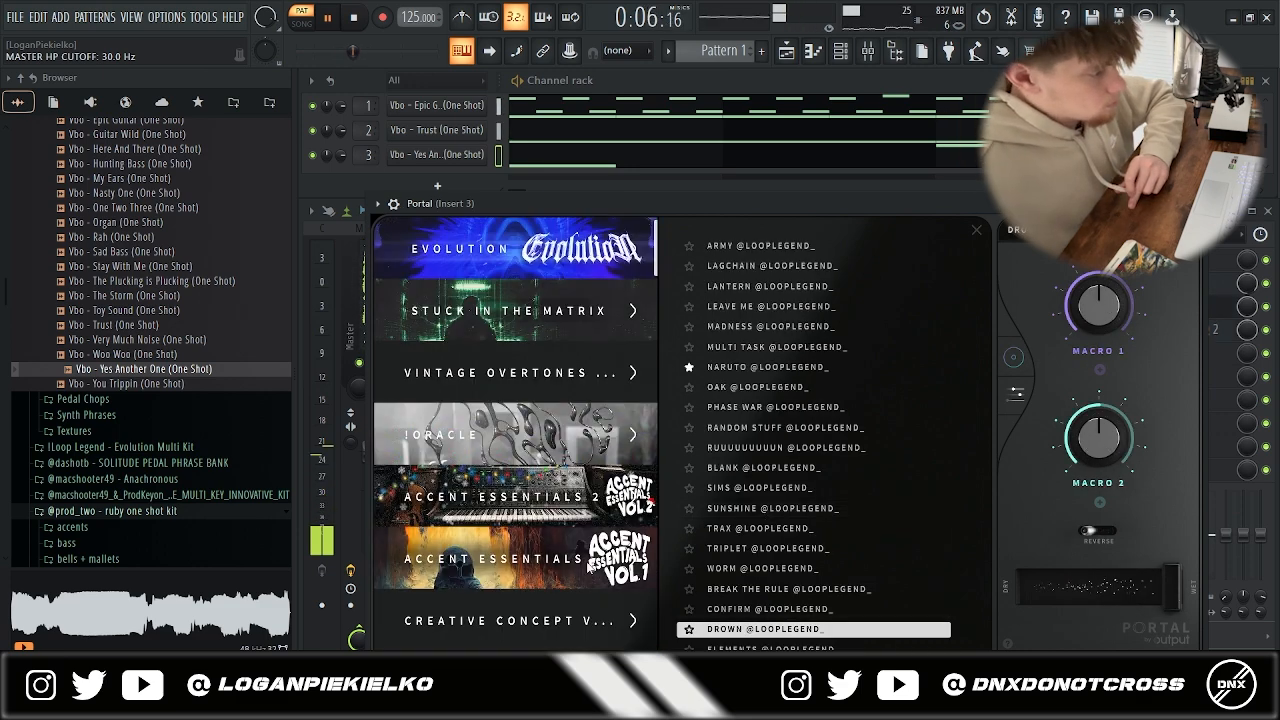
{"action": "scroll", "coordinate": [812, 411], "scroll_direction": "down", "scroll_amount": 5}
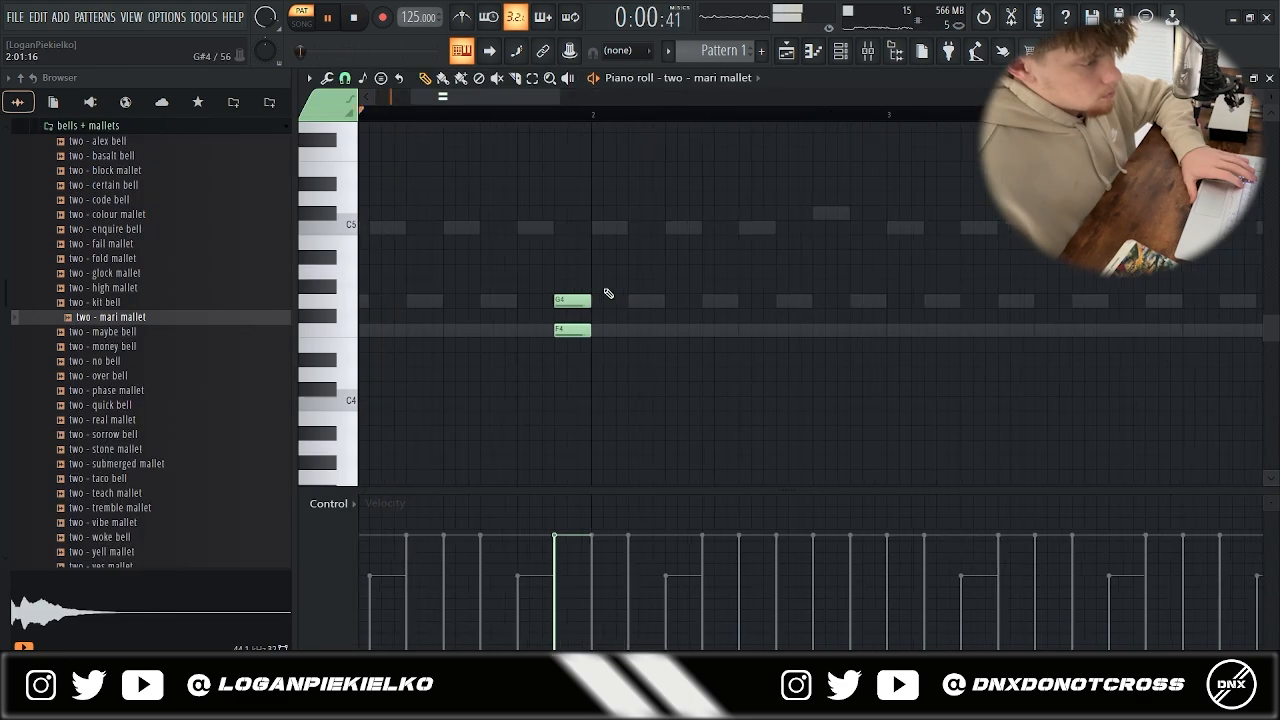
- Try a two - mari mallet melody of G#4, G4, F4 and C4 notes ending on a long C#4
{"action": "left_click", "coordinate": [587, 287]}
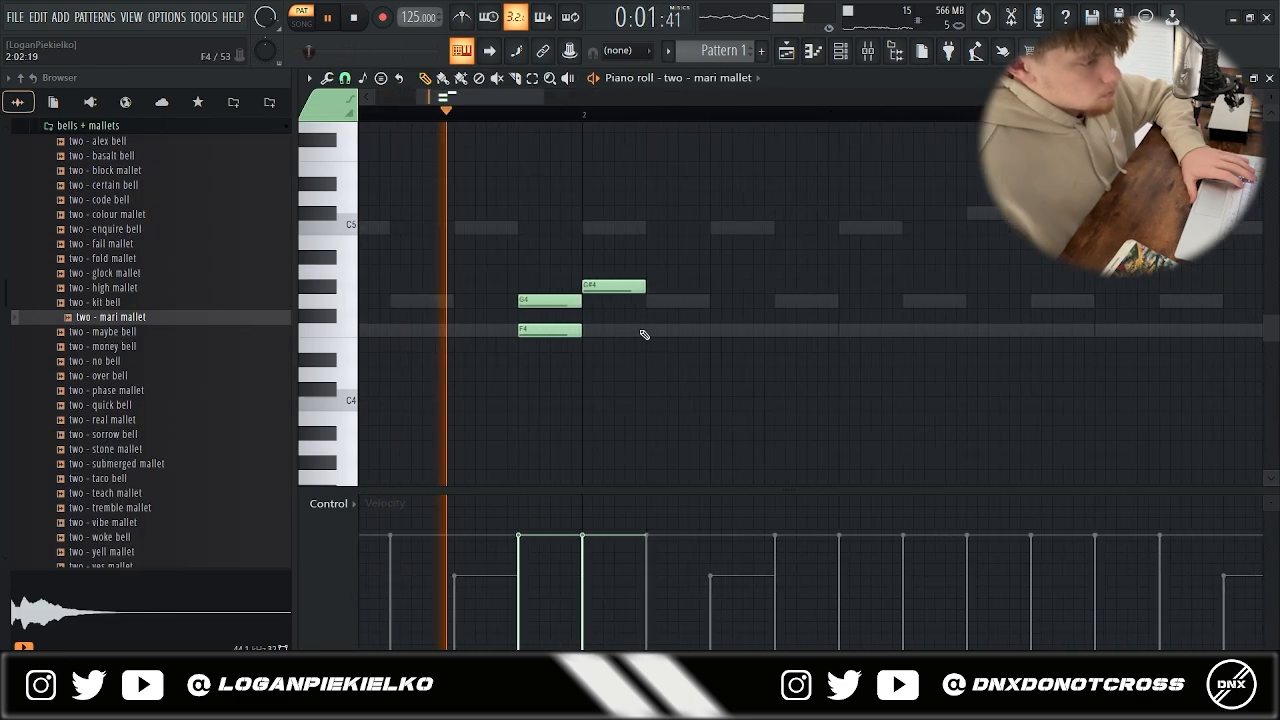
{"action": "left_click", "coordinate": [652, 300]}
{"action": "left_click", "coordinate": [712, 329]}
{"action": "key", "text": "space"}
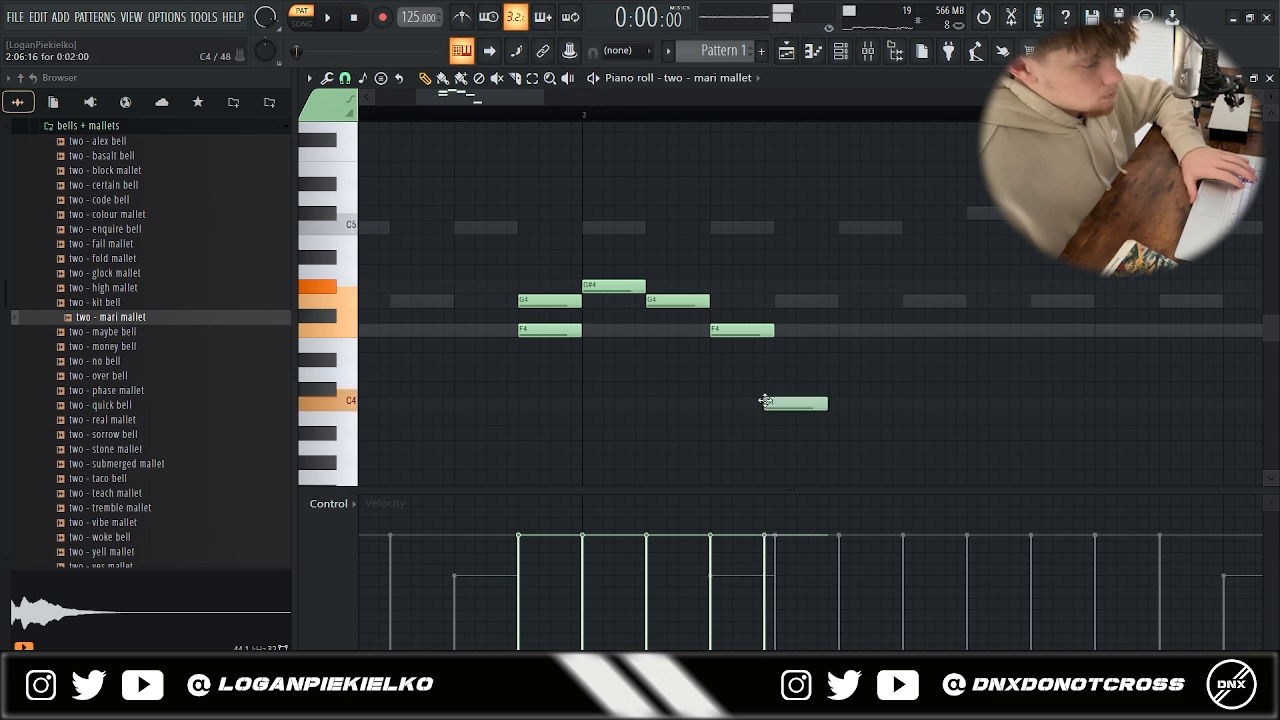
{"action": "scroll", "coordinate": [810, 412], "scroll_direction": "down", "scroll_amount": 2}
{"action": "scroll", "coordinate": [814, 400], "scroll_direction": "up", "scroll_amount": 4}
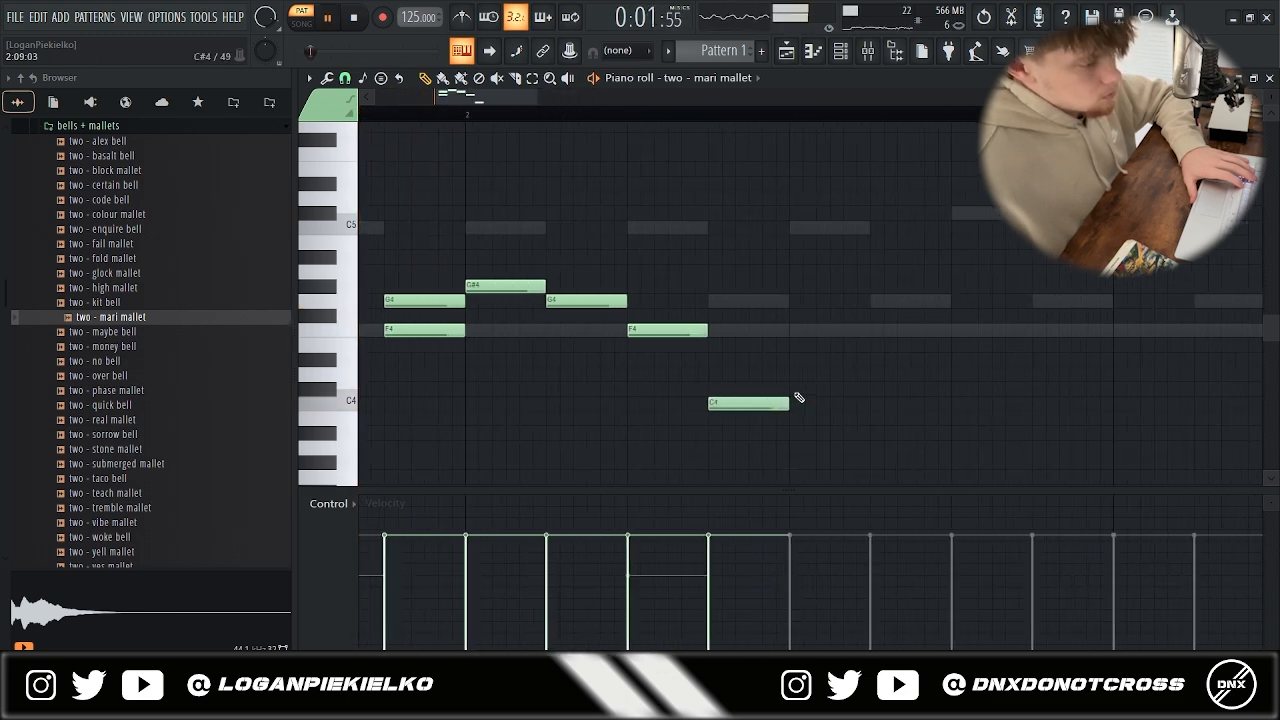
{"action": "left_click", "coordinate": [791, 389]}
{"action": "left_click_drag", "start_coordinate": [868, 389], "coordinate": [1100, 389]}
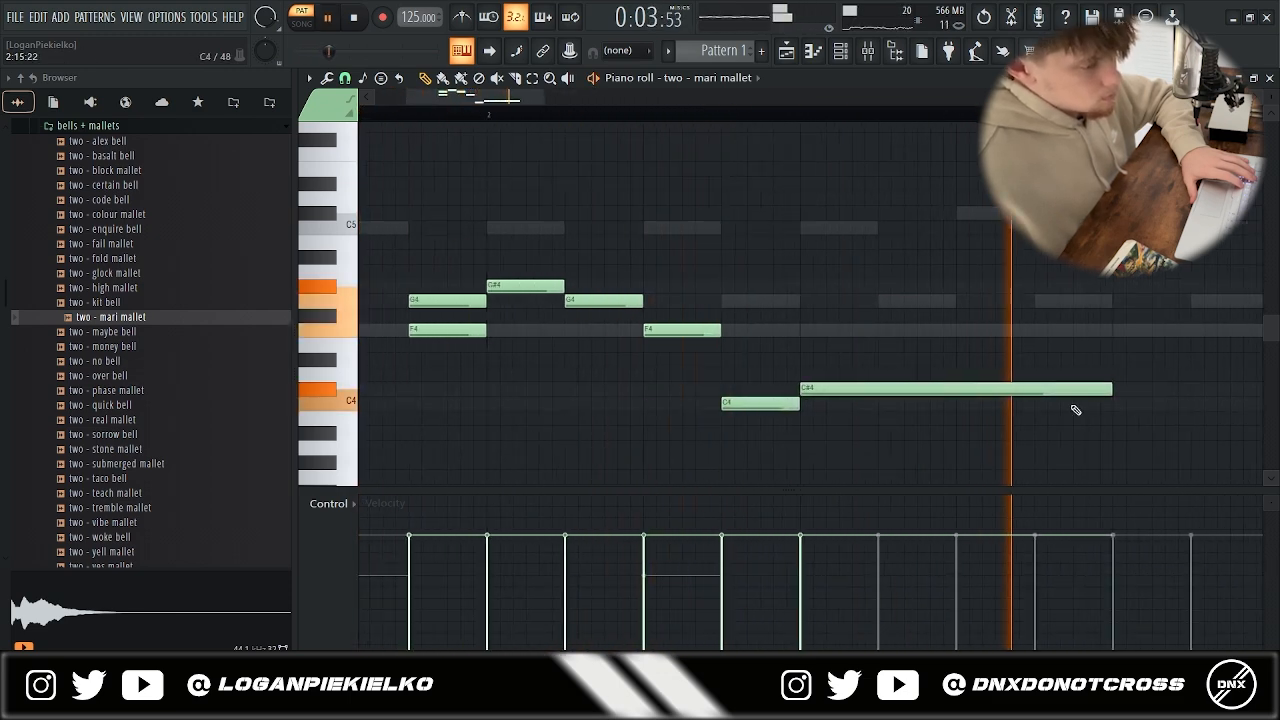
- Delete the newly drawn mari mallet notes and collapse the bells + mallets sample folder
{"action": "scroll", "coordinate": [908, 416], "scroll_direction": "down", "scroll_amount": 2}
{"action": "right_click", "coordinate": [880, 389]}
{"action": "right_click", "coordinate": [766, 300]}
{"action": "right_click", "coordinate": [723, 286]}
{"action": "right_click", "coordinate": [809, 330]}
{"action": "right_click", "coordinate": [851, 403]}
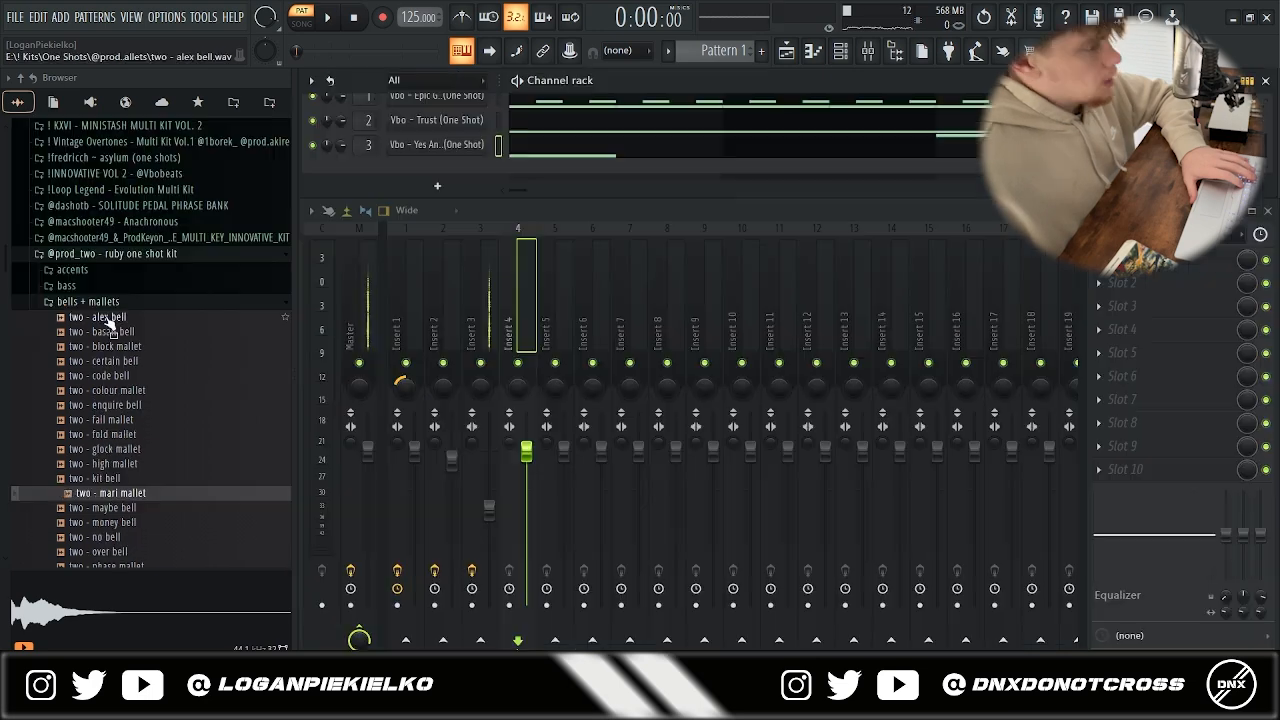
{"action": "left_click", "coordinate": [97, 302]}
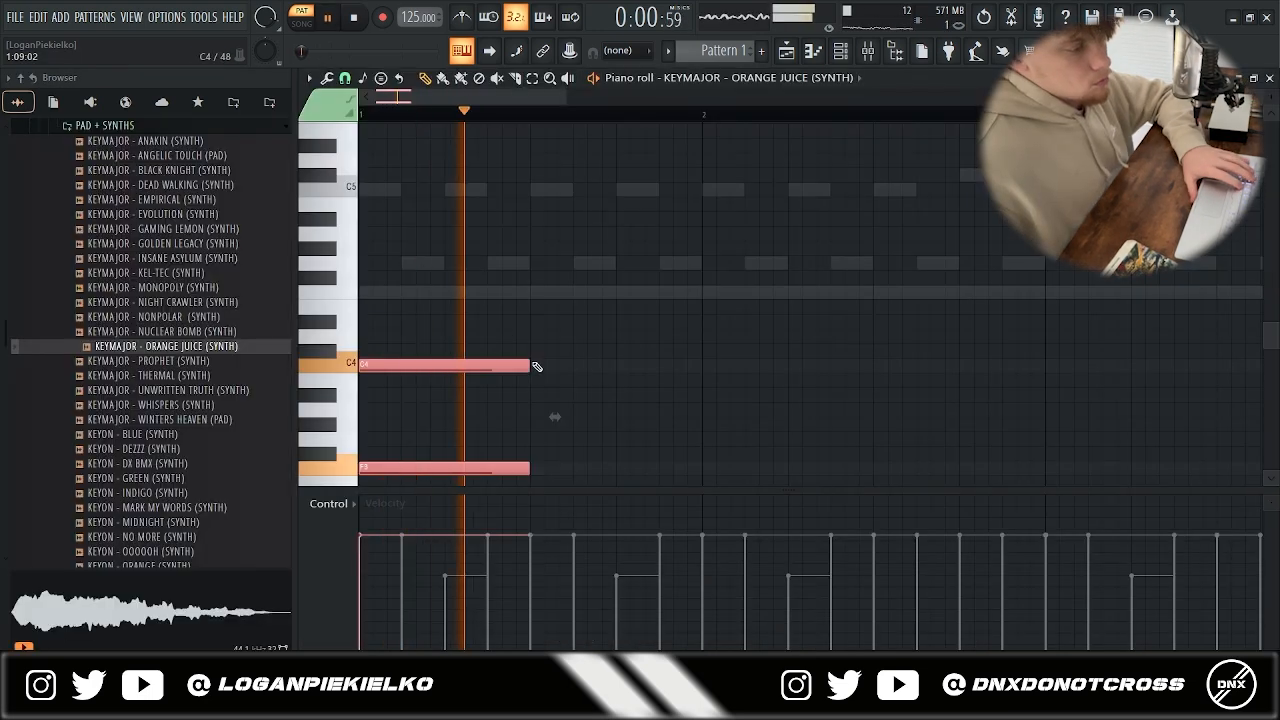
- Lengthen the opening F3 and C4 chord in the KEYMAJOR - ORANGE JUICE piano roll
{"action": "left_click", "coordinate": [538, 365]}
{"action": "right_click", "coordinate": [545, 364]}
{"action": "left_click_drag", "start_coordinate": [531, 354], "coordinate": [1042, 369]}
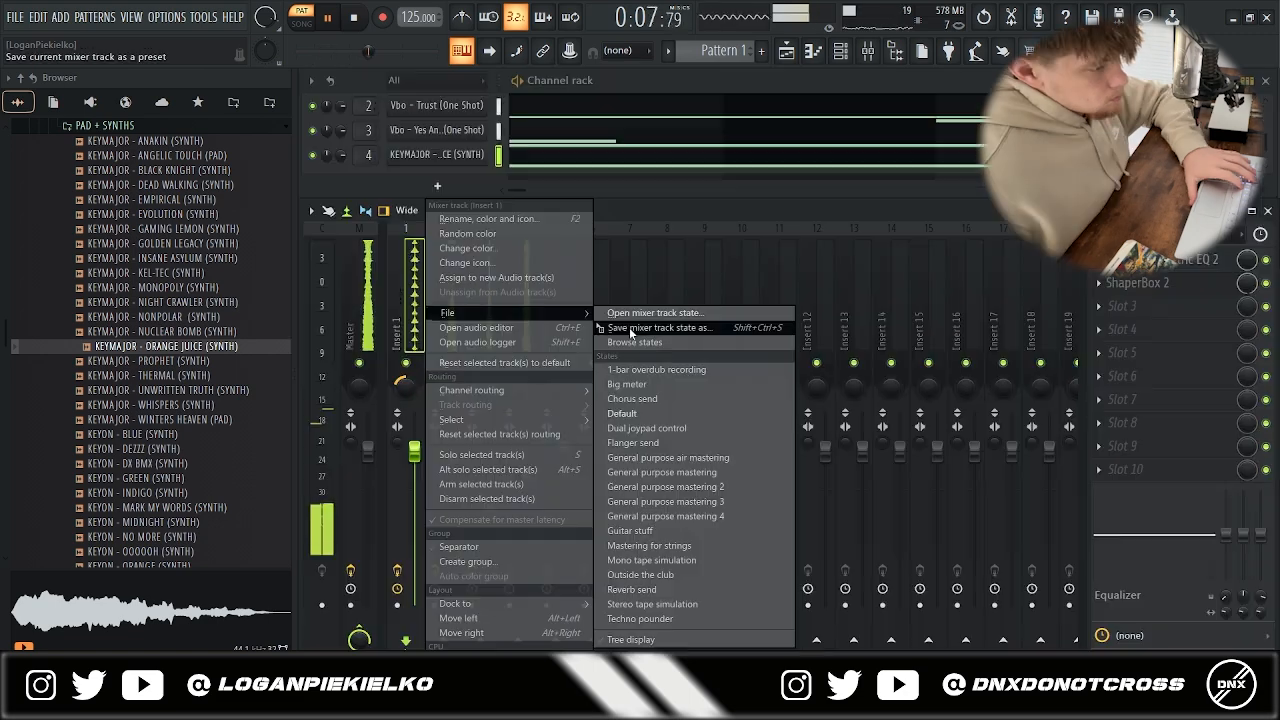
- Copy Insert 1's mixer track state to Insert 4, reset Insert 4's panning and close ShaperBox 2
{"action": "left_click", "coordinate": [615, 334]}
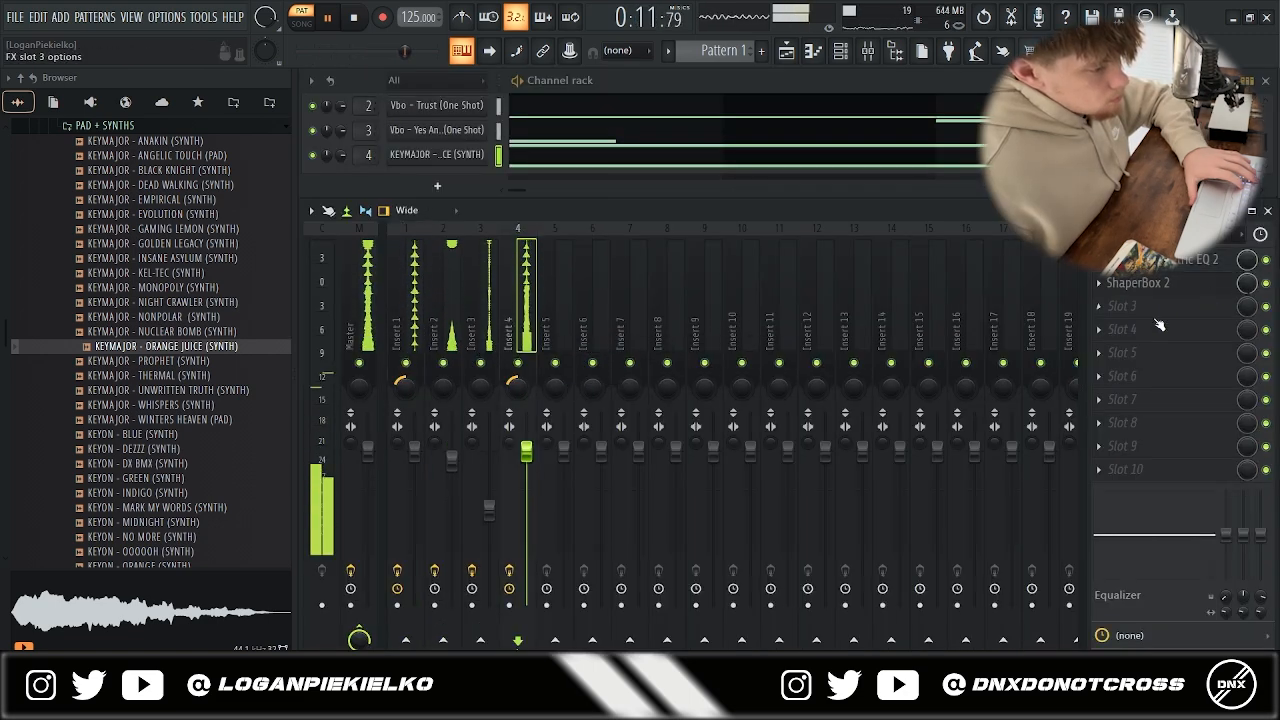
{"action": "right_click", "coordinate": [513, 388]}
{"action": "left_click", "coordinate": [533, 395]}
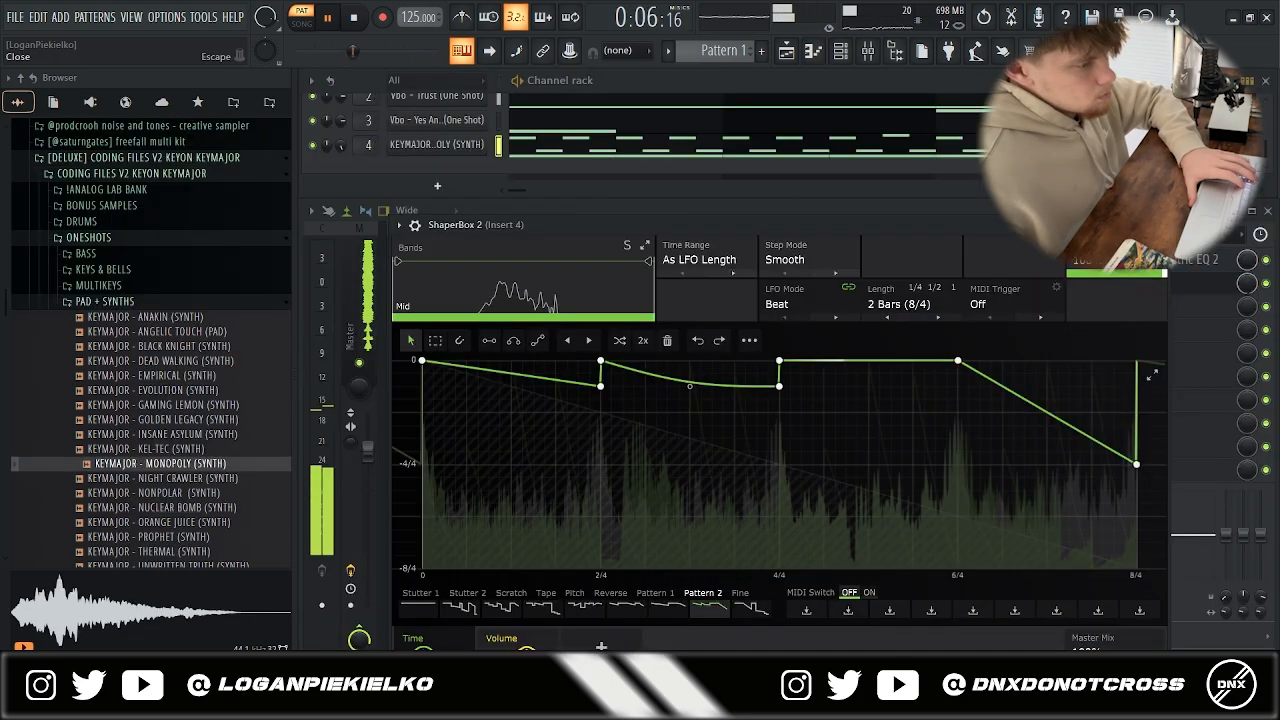
{"action": "key", "text": "Escape"}
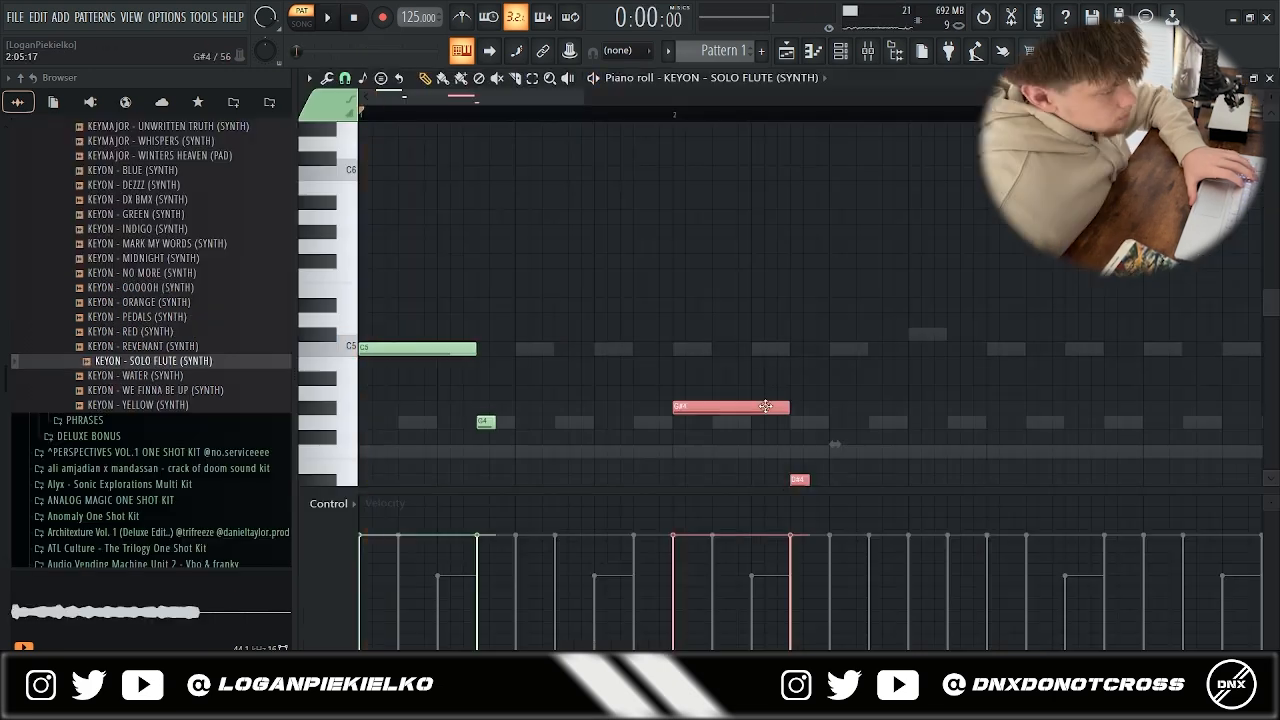
- Raise the last short note of the KEYON - SOLO FLUTE phrase to F4 and duplicate the four-note phrase
{"action": "left_click_drag", "start_coordinate": [797, 477], "coordinate": [799, 318]}
{"action": "scroll", "coordinate": [778, 319], "scroll_direction": "down", "scroll_amount": 4}
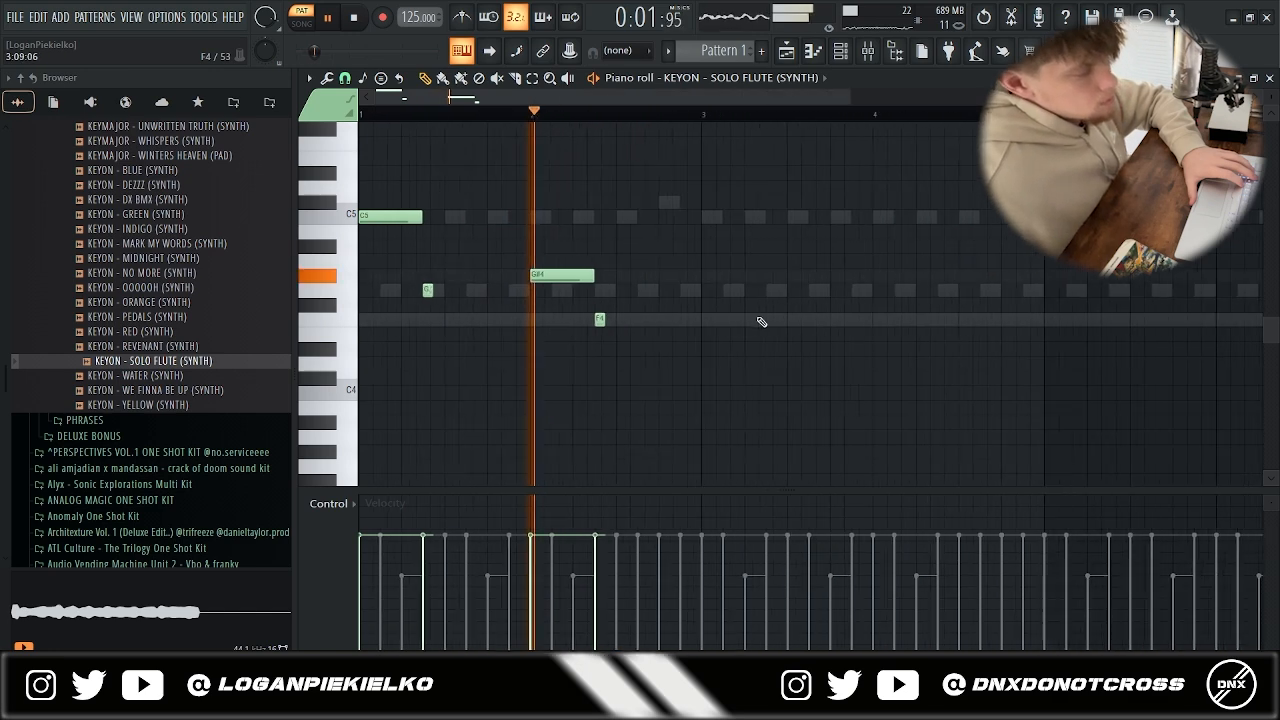
{"action": "left_click_drag", "start_coordinate": [563, 366], "coordinate": [605, 217]}
{"action": "scroll", "coordinate": [617, 218], "scroll_direction": "up", "scroll_amount": 4}
{"action": "scroll", "coordinate": [610, 217], "scroll_direction": "down", "scroll_amount": 5}
{"action": "left_click", "coordinate": [758, 211], "text": "ctrl"}
{"action": "key", "text": "ctrl+b"}
{"action": "scroll", "coordinate": [758, 211], "scroll_direction": "down", "scroll_amount": 2}
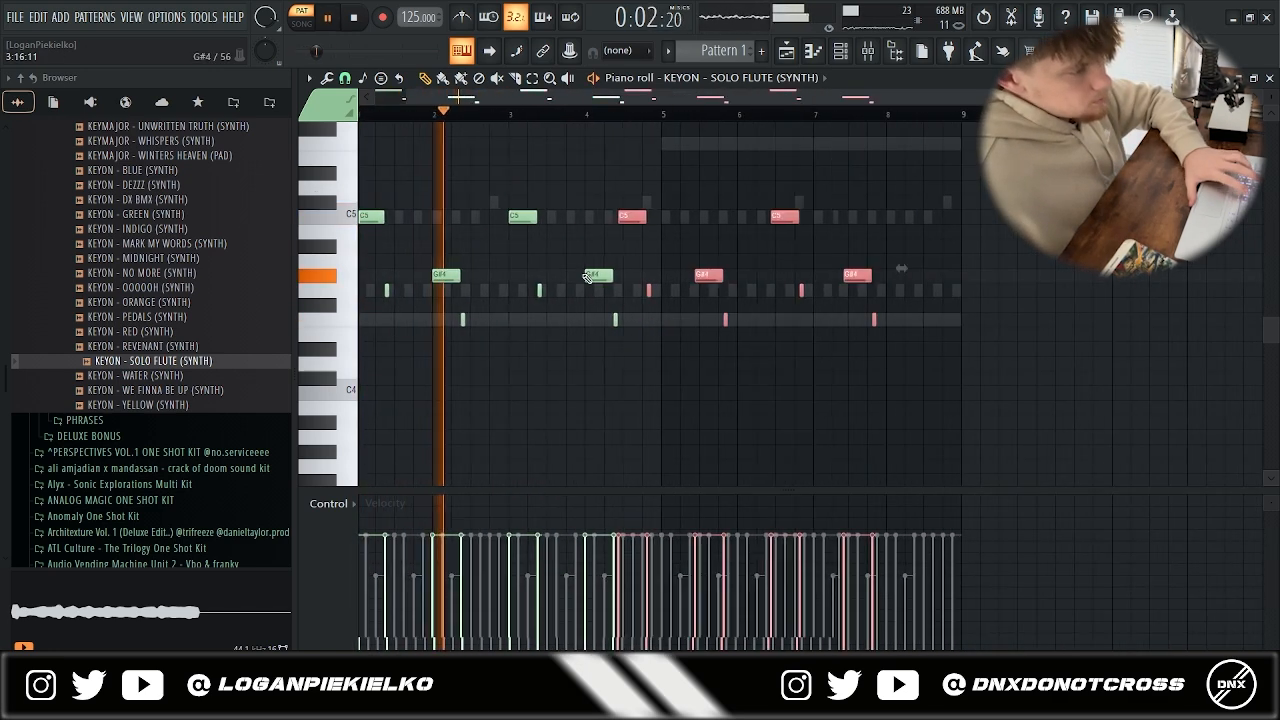
- Align the duplicated flute phrases to start at bar 5, filling eight bars, and close the piano roll
{"action": "scroll", "coordinate": [610, 217], "scroll_direction": "up", "scroll_amount": 5}
{"action": "left_click_drag", "start_coordinate": [724, 218], "coordinate": [866, 218]}
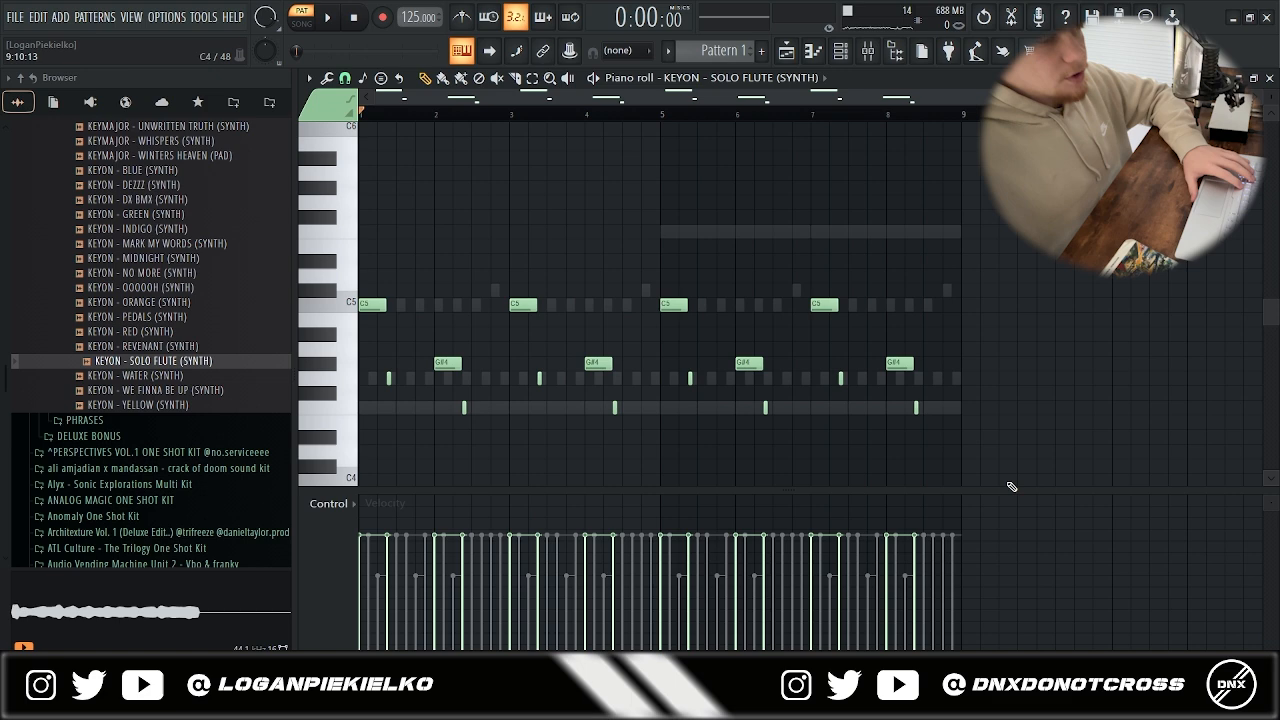
{"action": "left_click_drag", "start_coordinate": [1012, 487], "coordinate": [262, 212]}
{"action": "left_click", "coordinate": [495, 230], "text": "ctrl"}
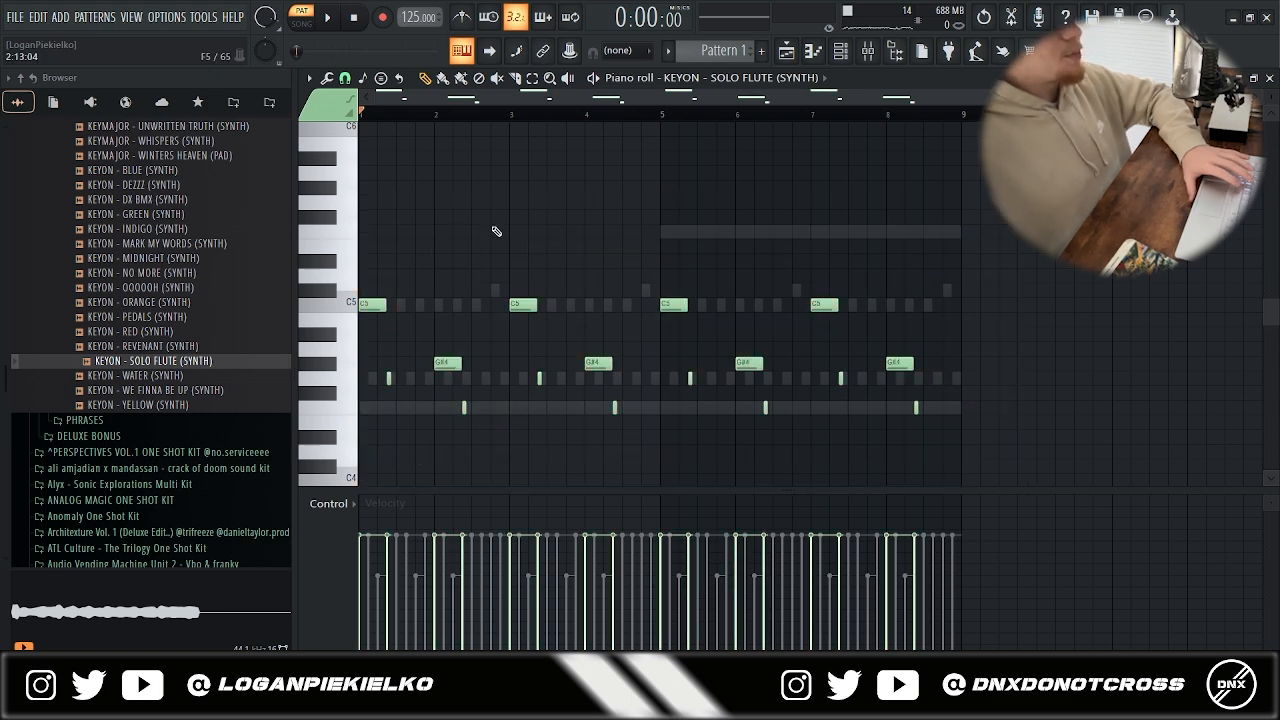
{"action": "left_click", "coordinate": [1268, 78]}
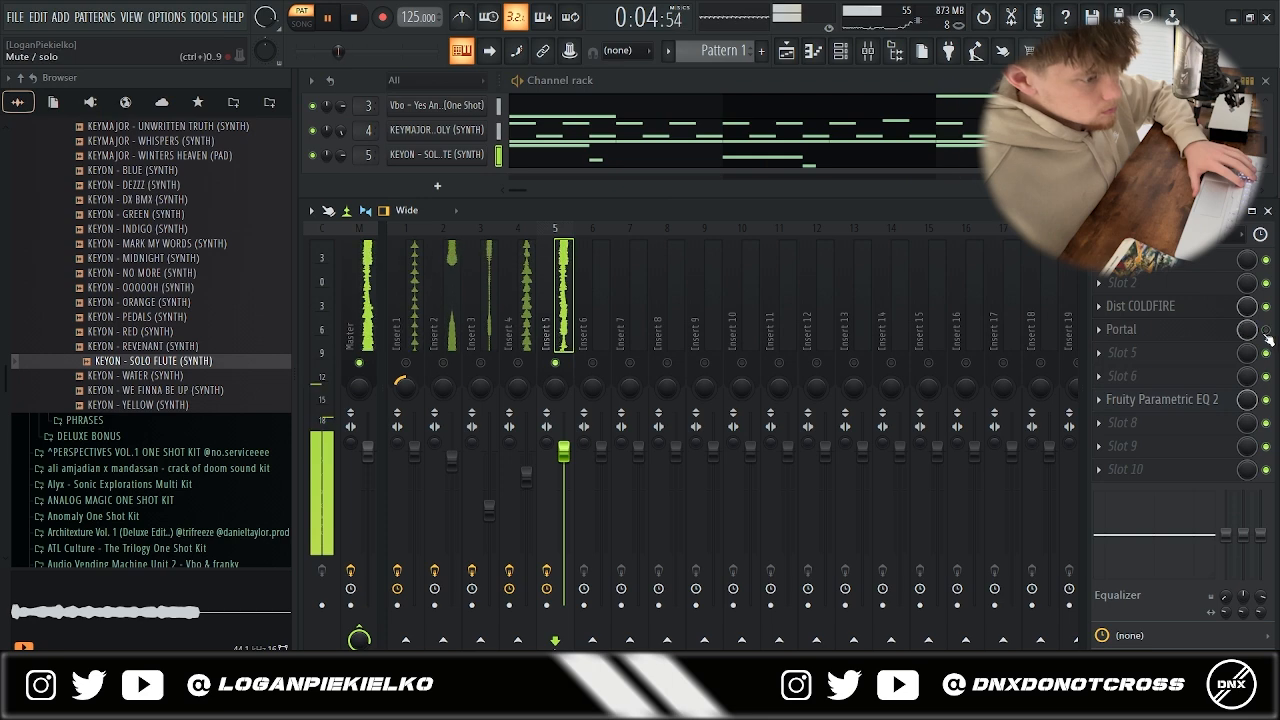
- Step Dist COLDFIRE on Insert 5 from the Neurotomize preset past Noisy Sub to the following preset
{"action": "left_click", "coordinate": [1140, 306]}
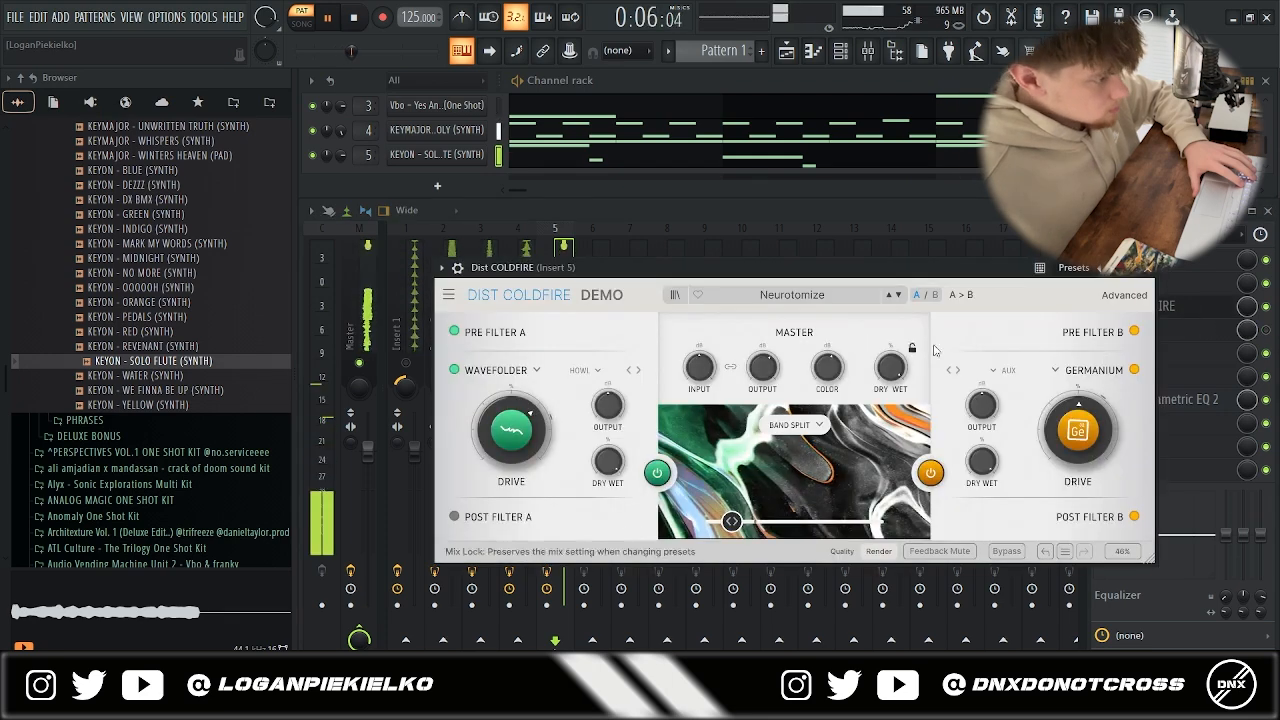
{"action": "left_click", "coordinate": [902, 298]}
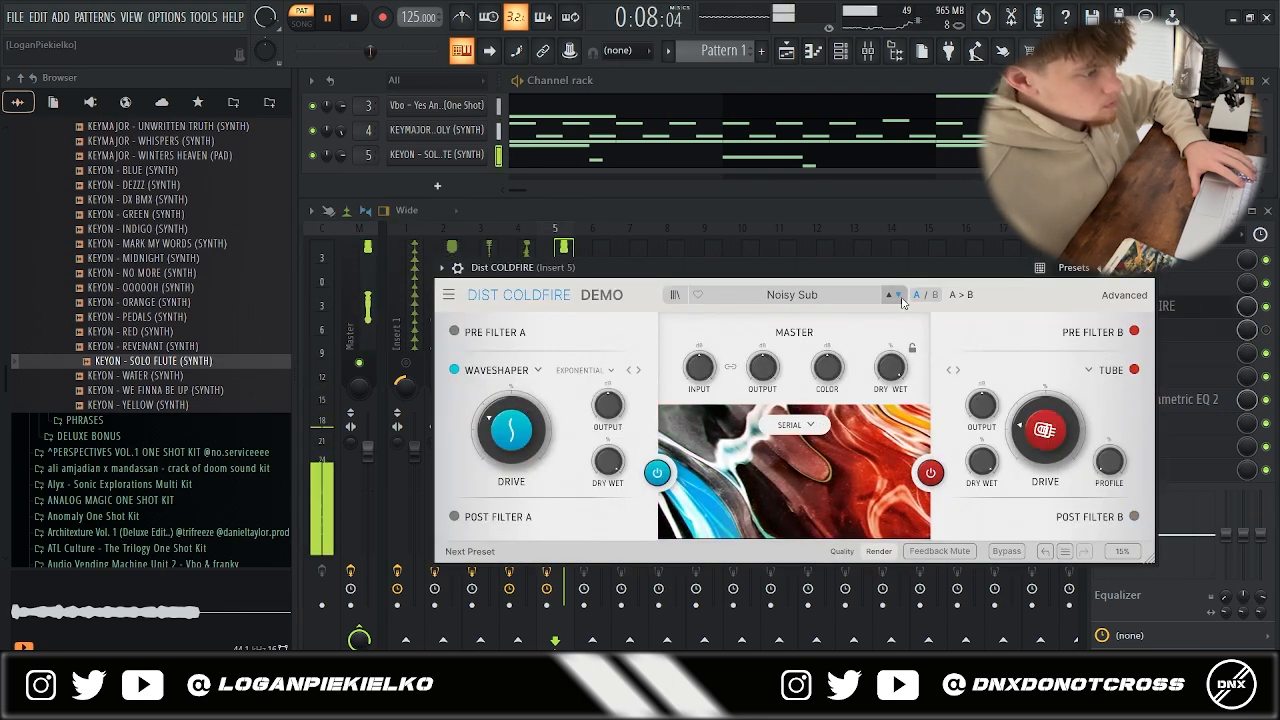
{"action": "left_click", "coordinate": [898, 296]}
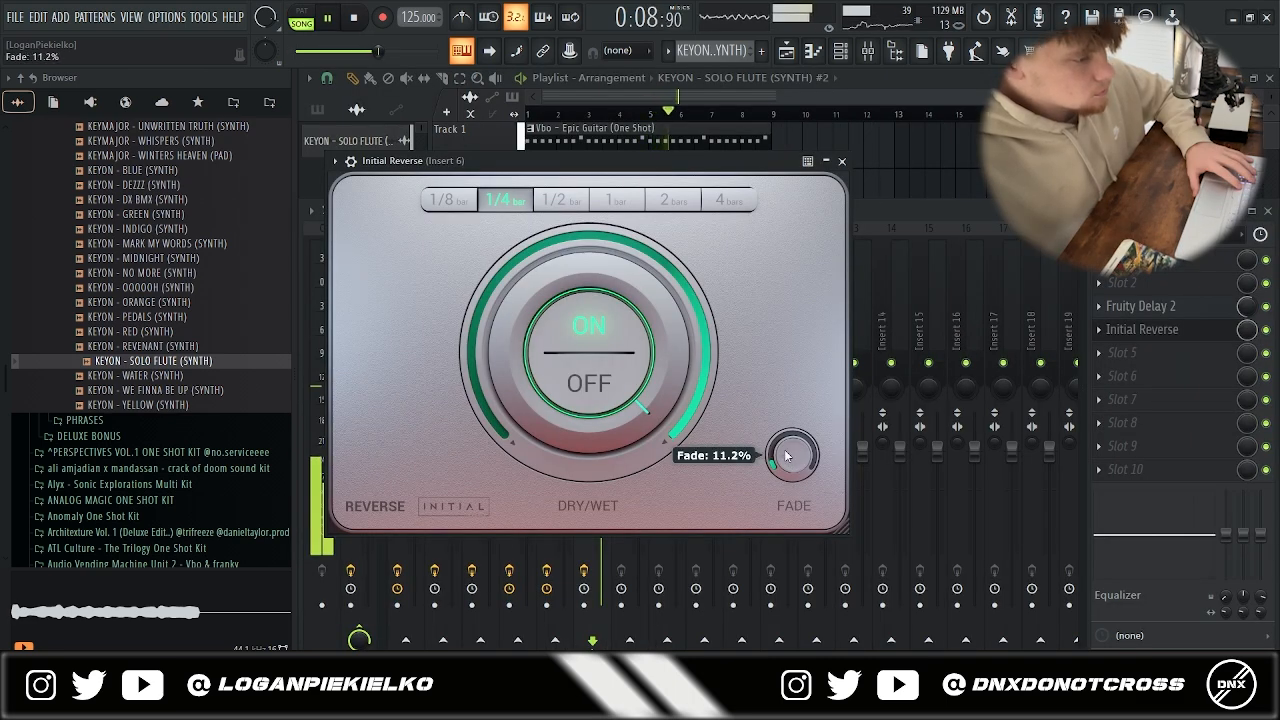
- Close Initial Reverse and consolidate the KEYON - SOLO FLUTE audio on playlist Track 5
{"action": "left_click", "coordinate": [841, 161]}
{"action": "key", "text": "F9"}
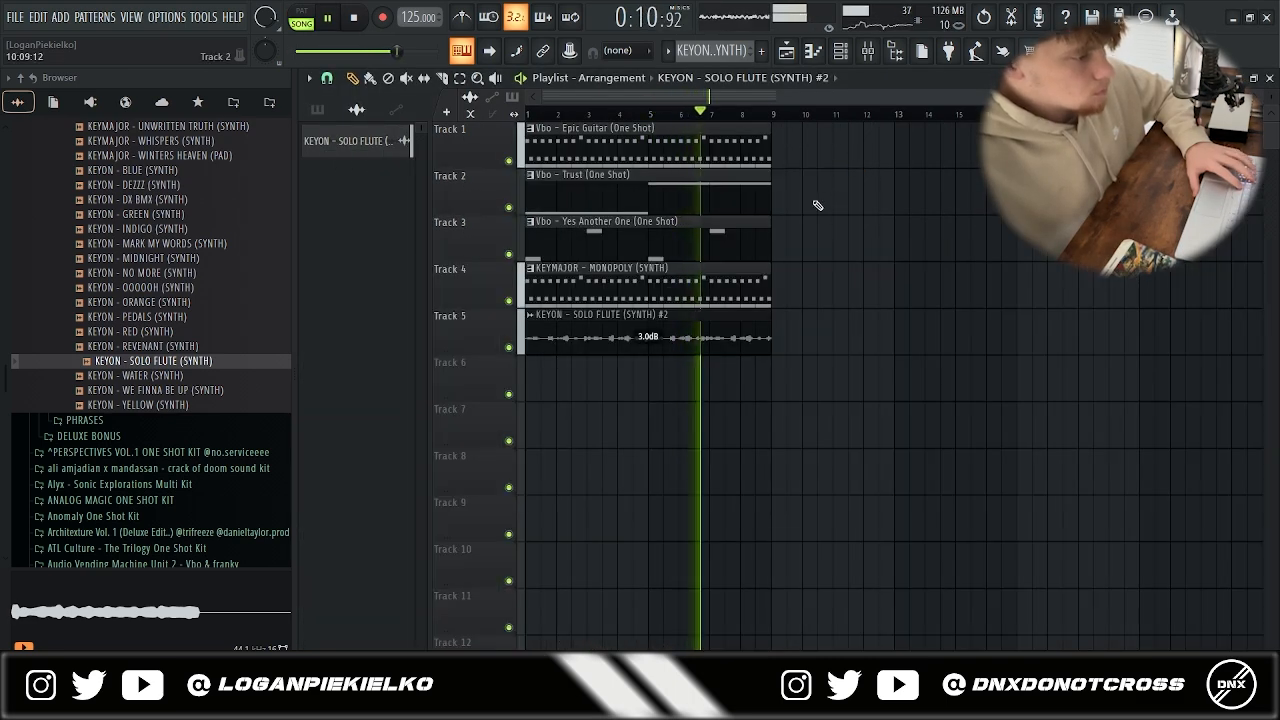
{"action": "right_click", "coordinate": [485, 338]}
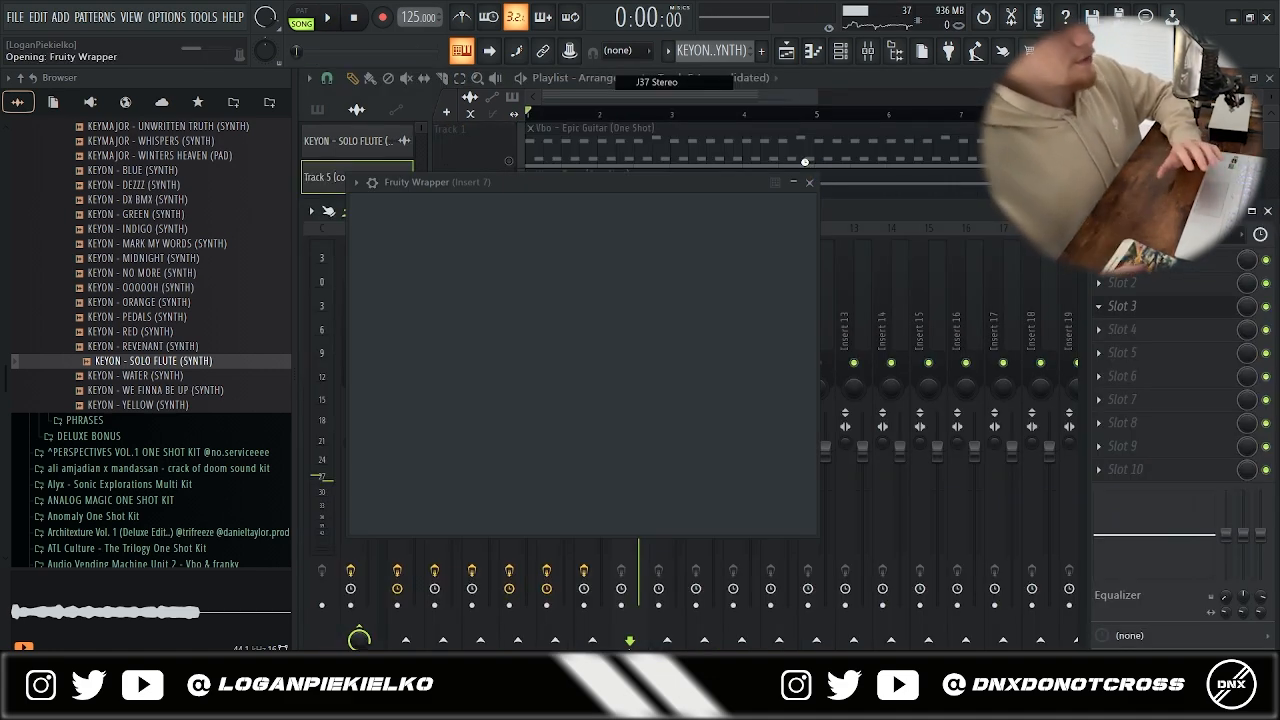
- Audition J37 Stereo presets on Insert 7 during playback, including String Poke, Synth (Stereo) and Wide Overdrive (Stereo)
{"action": "left_click_drag", "start_coordinate": [640, 188], "coordinate": [652, 143]}
{"action": "left_click", "coordinate": [841, 155]}
{"action": "key", "text": "space"}
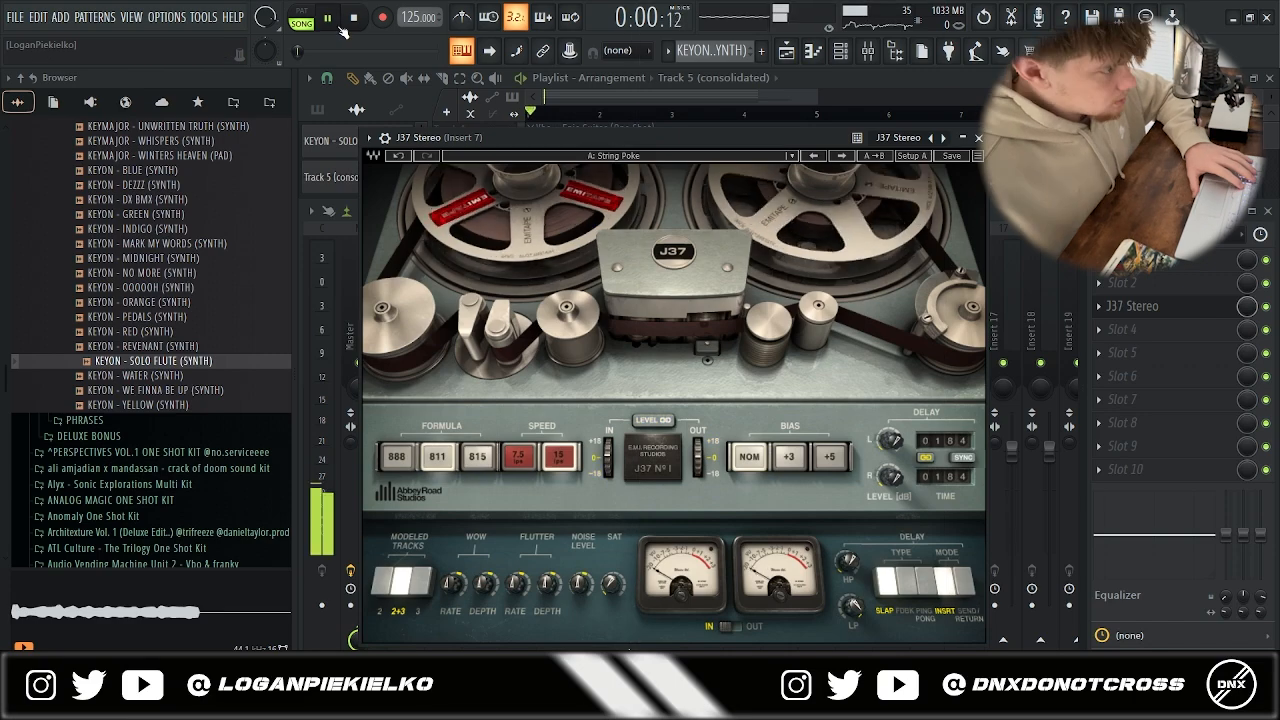
{"action": "left_click", "coordinate": [841, 155]}
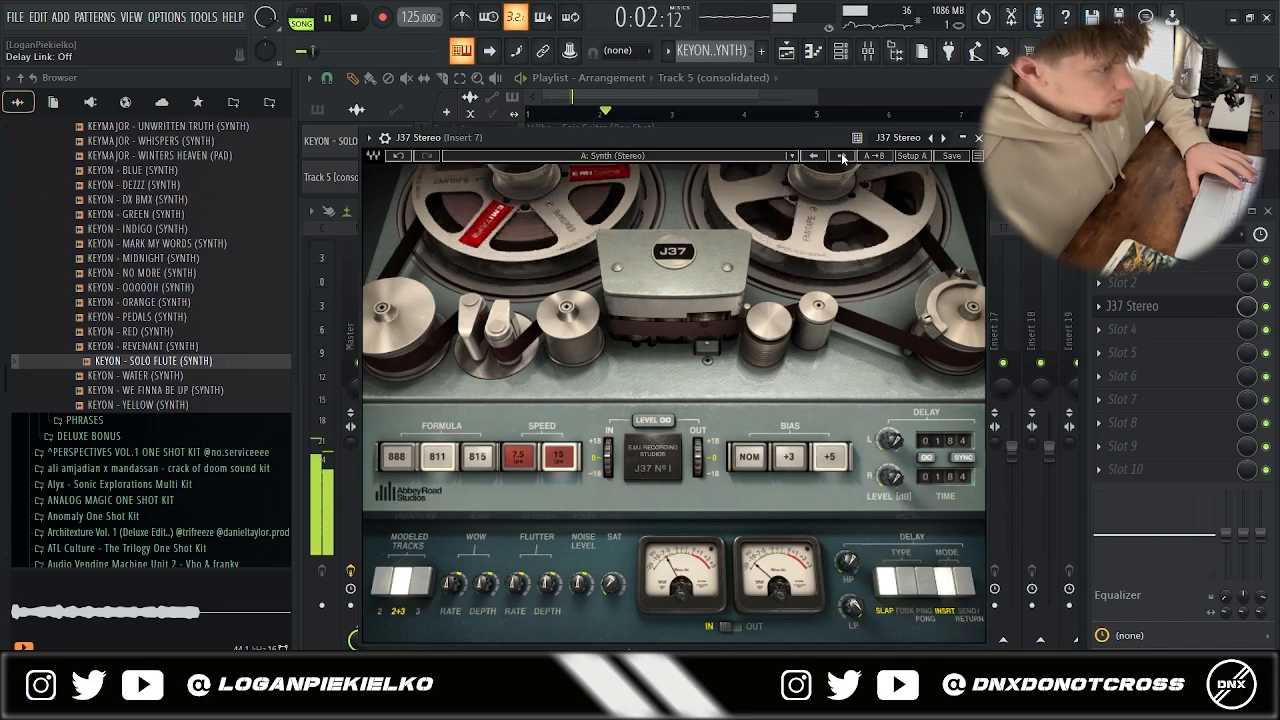
{"action": "left_click", "coordinate": [757, 157]}
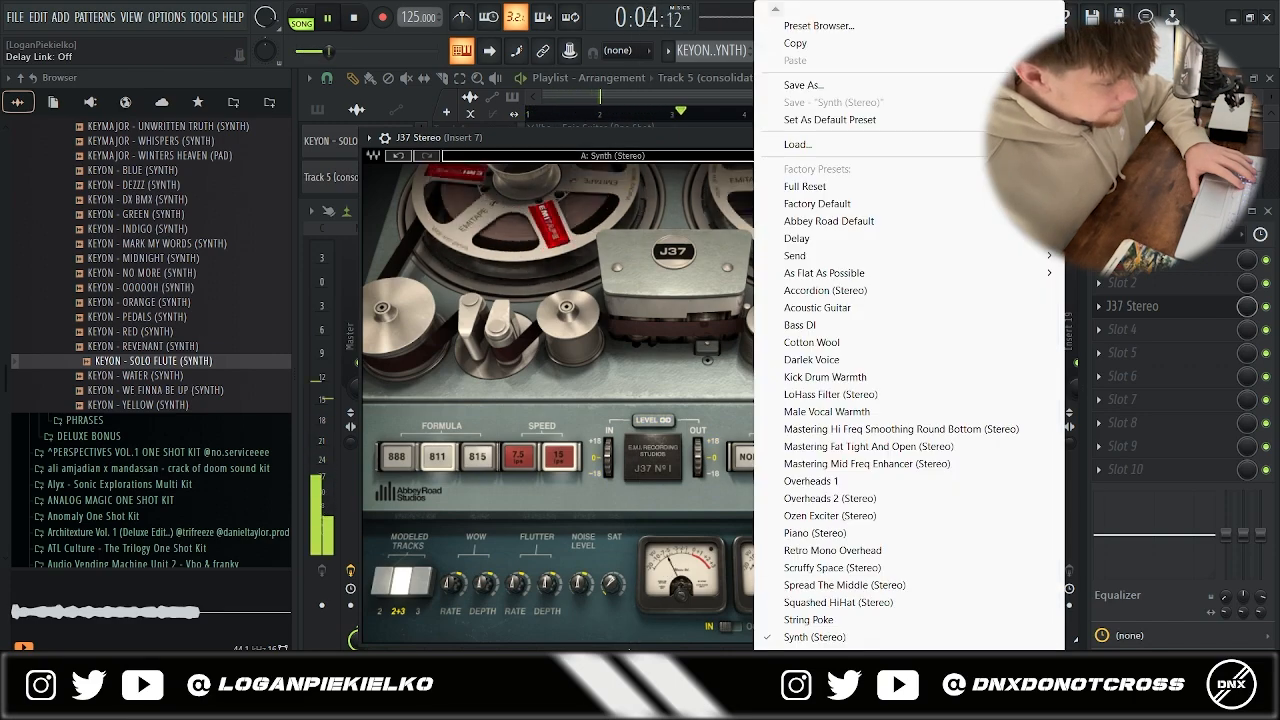
{"action": "left_click", "coordinate": [841, 155]}
{"action": "left_click", "coordinate": [841, 155]}
{"action": "left_click", "coordinate": [815, 156]}
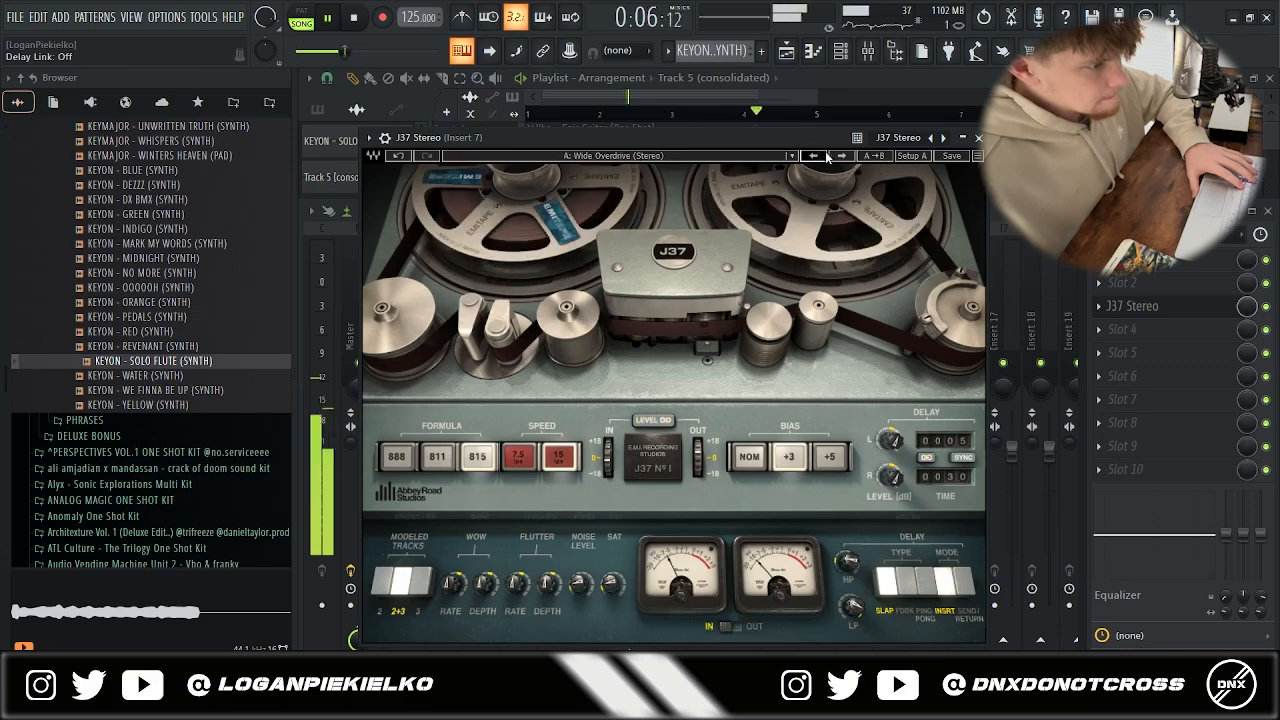
{"action": "left_click", "coordinate": [717, 156]}
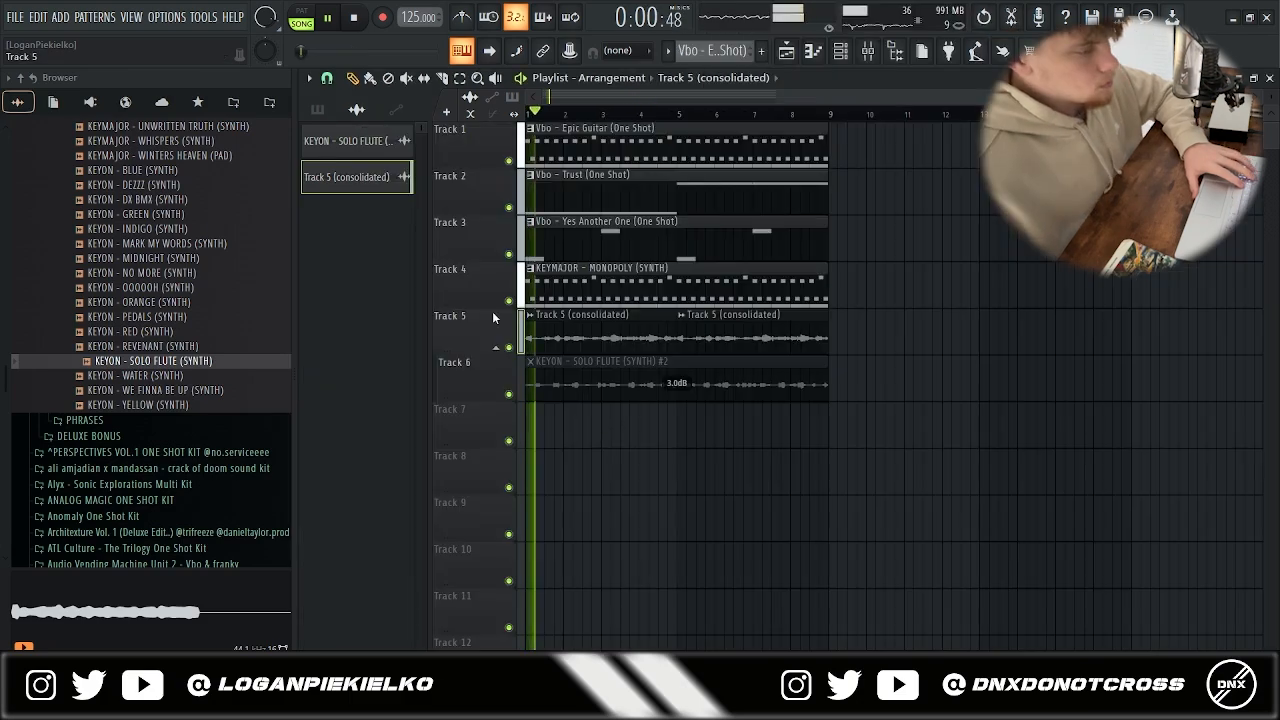
- Check the Track 5 (consolidated) clip's settings and add Fruity Parametric EQ 2 after J37 Stereo on Insert 7
{"action": "double_click", "coordinate": [585, 330]}
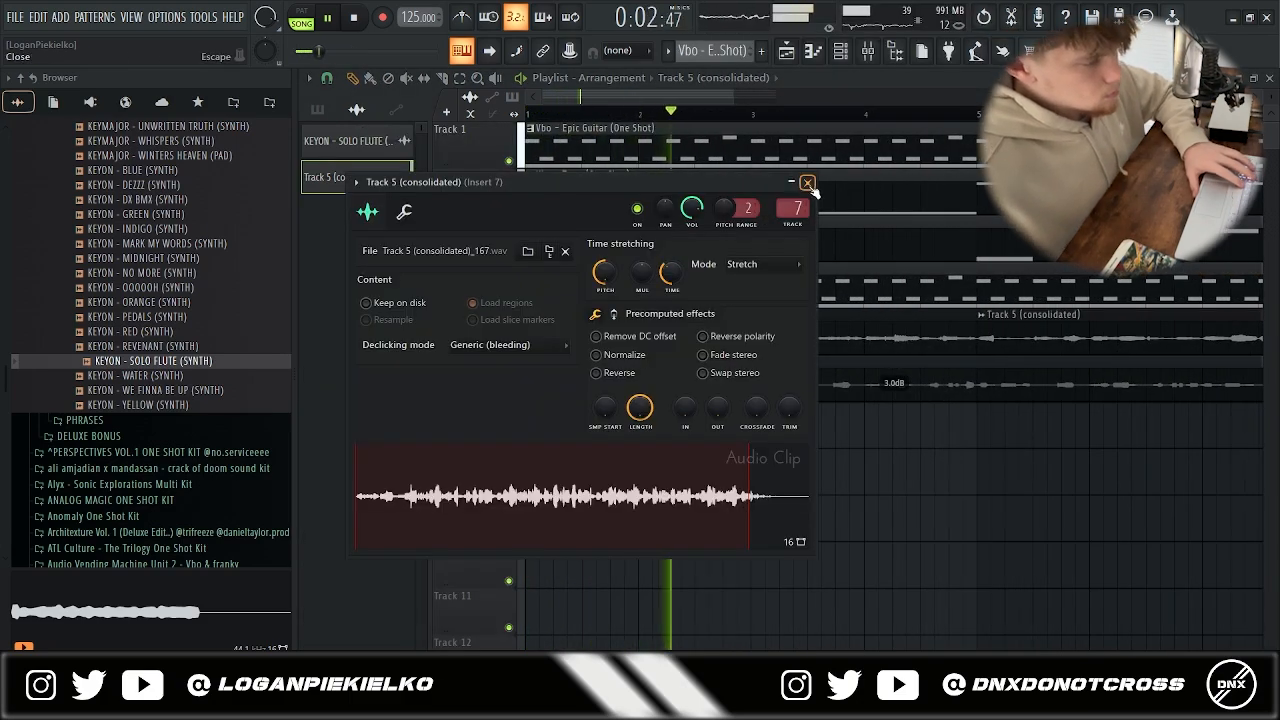
{"action": "left_click", "coordinate": [807, 182]}
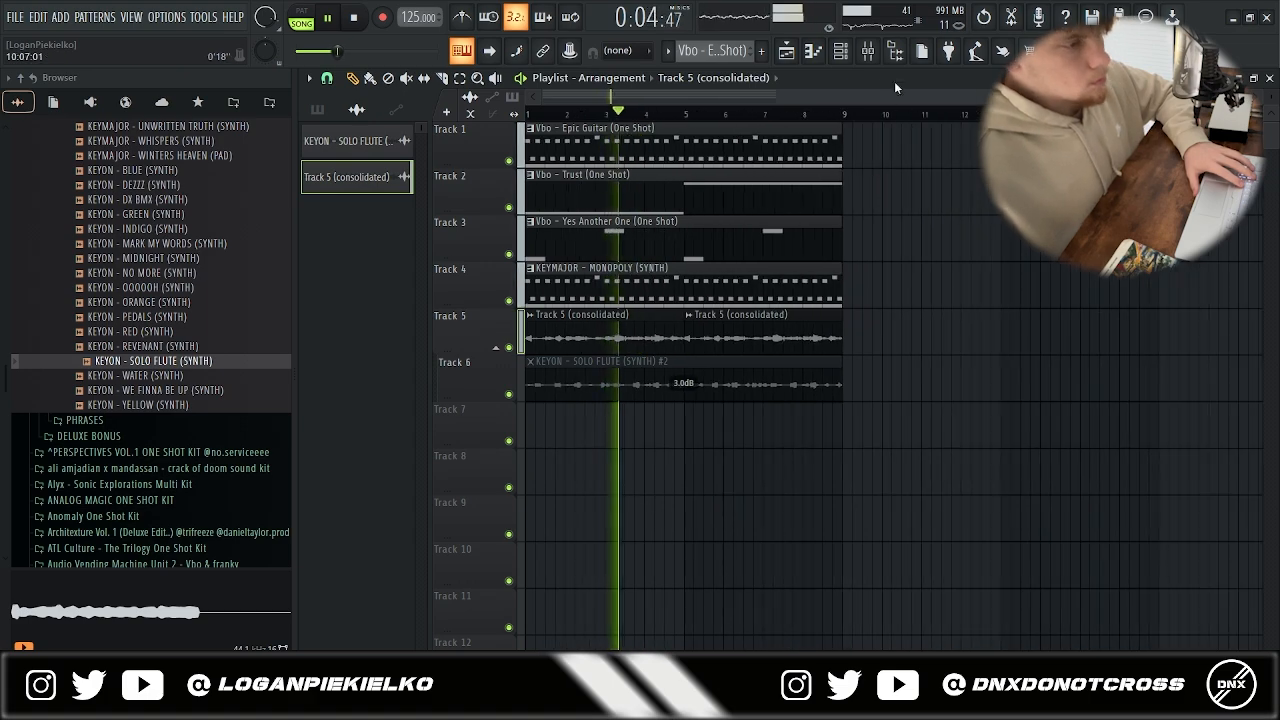
{"action": "key", "text": "F9"}
{"action": "left_click", "coordinate": [1121, 329]}
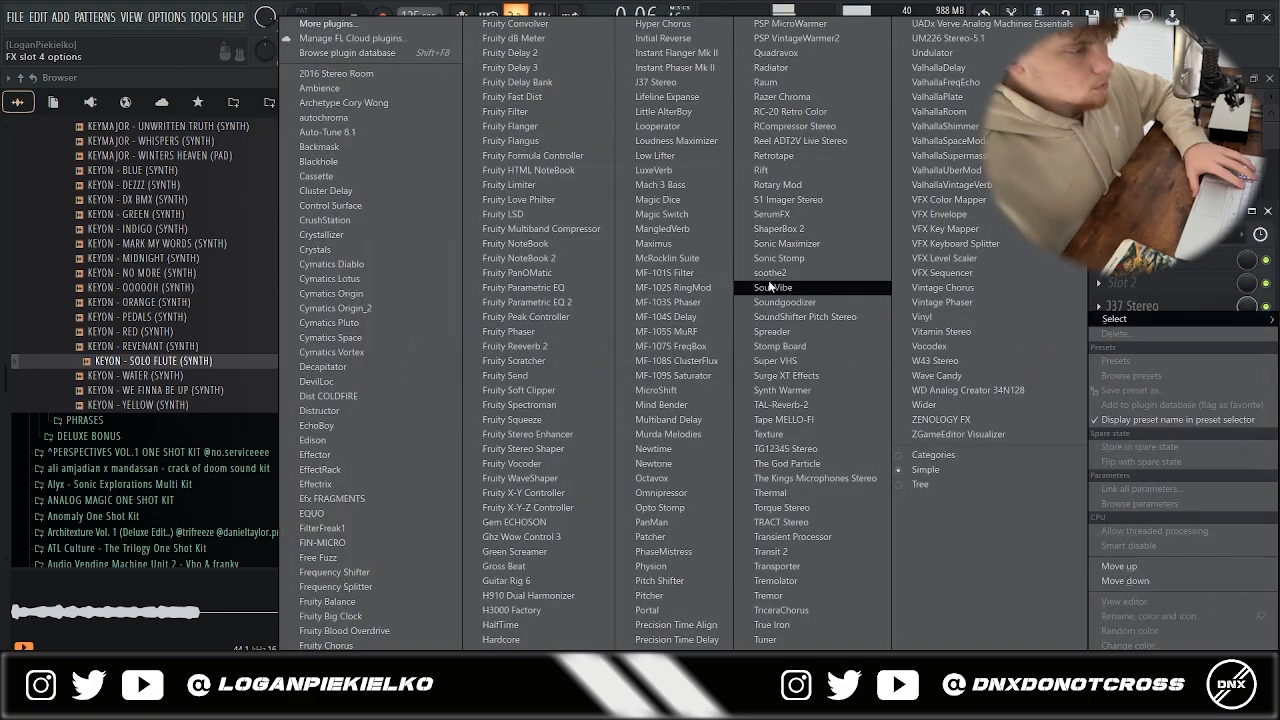
{"action": "left_click", "coordinate": [569, 305]}
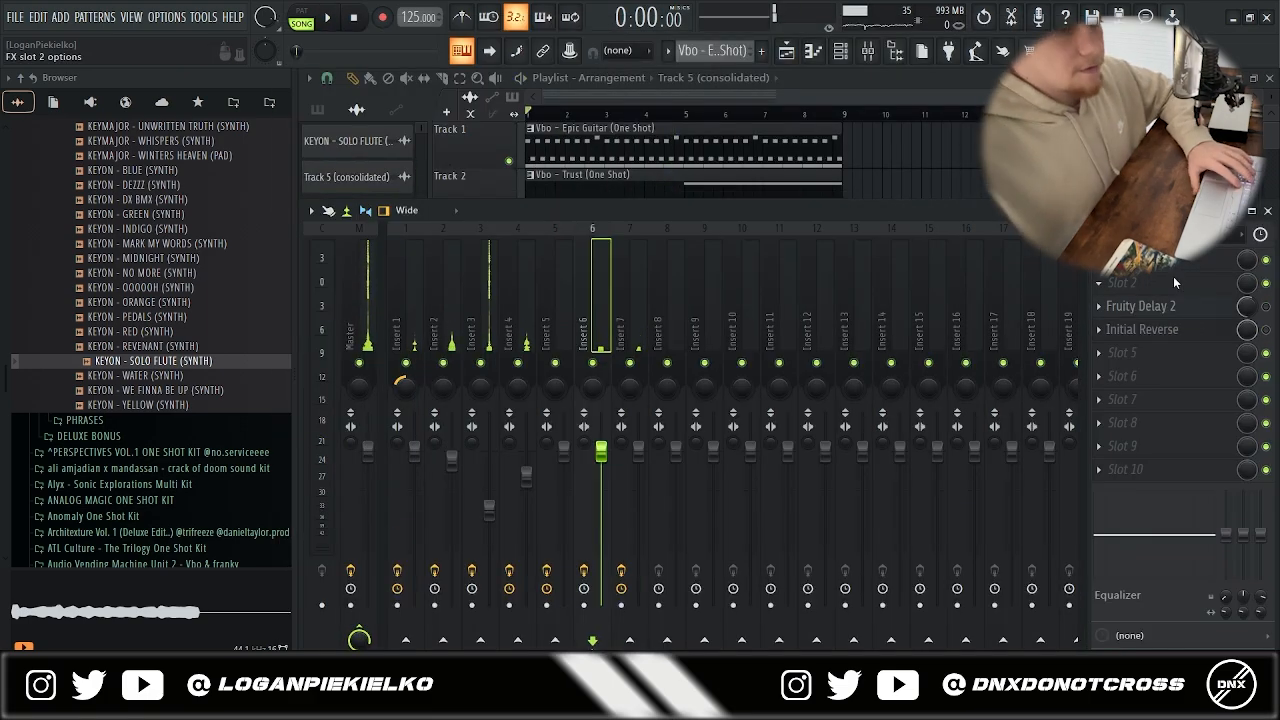
- Add Tape MELLO-FI with the Late Night Drive preset before Fruity Delay 2 on Insert 6 and open its preset options
{"action": "left_click", "coordinate": [1173, 279]}
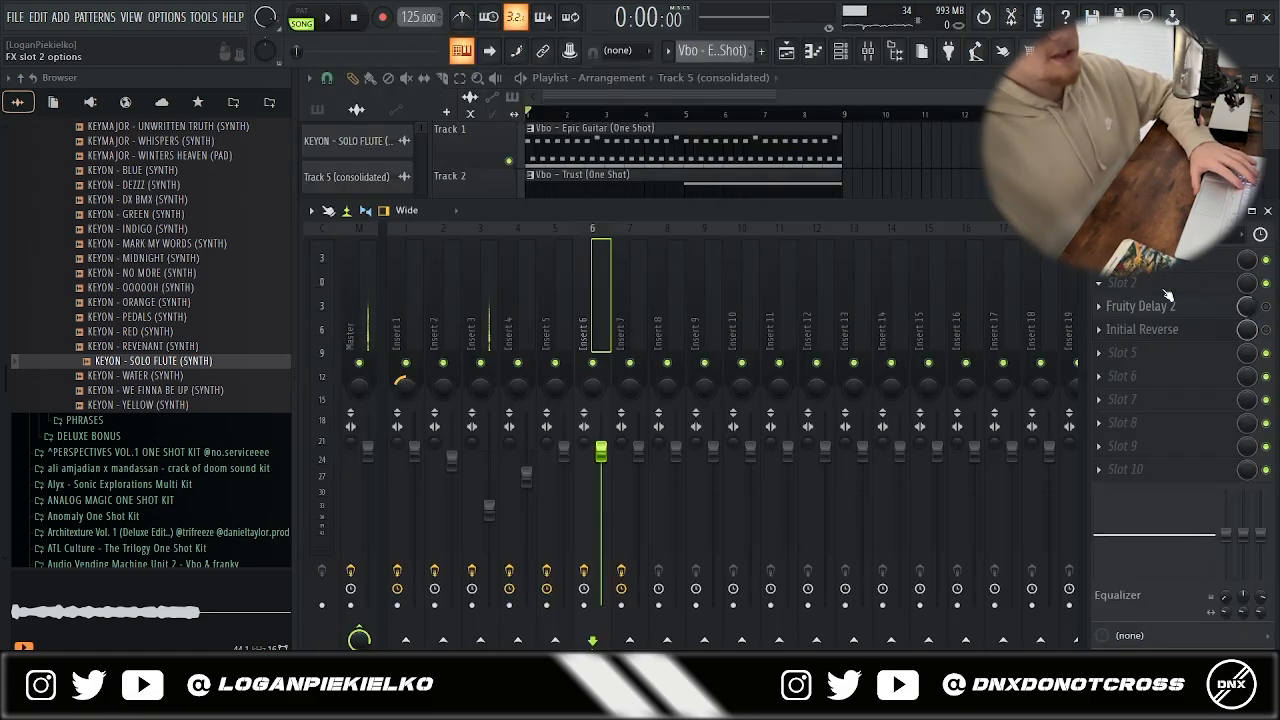
{"action": "left_click", "coordinate": [1161, 281]}
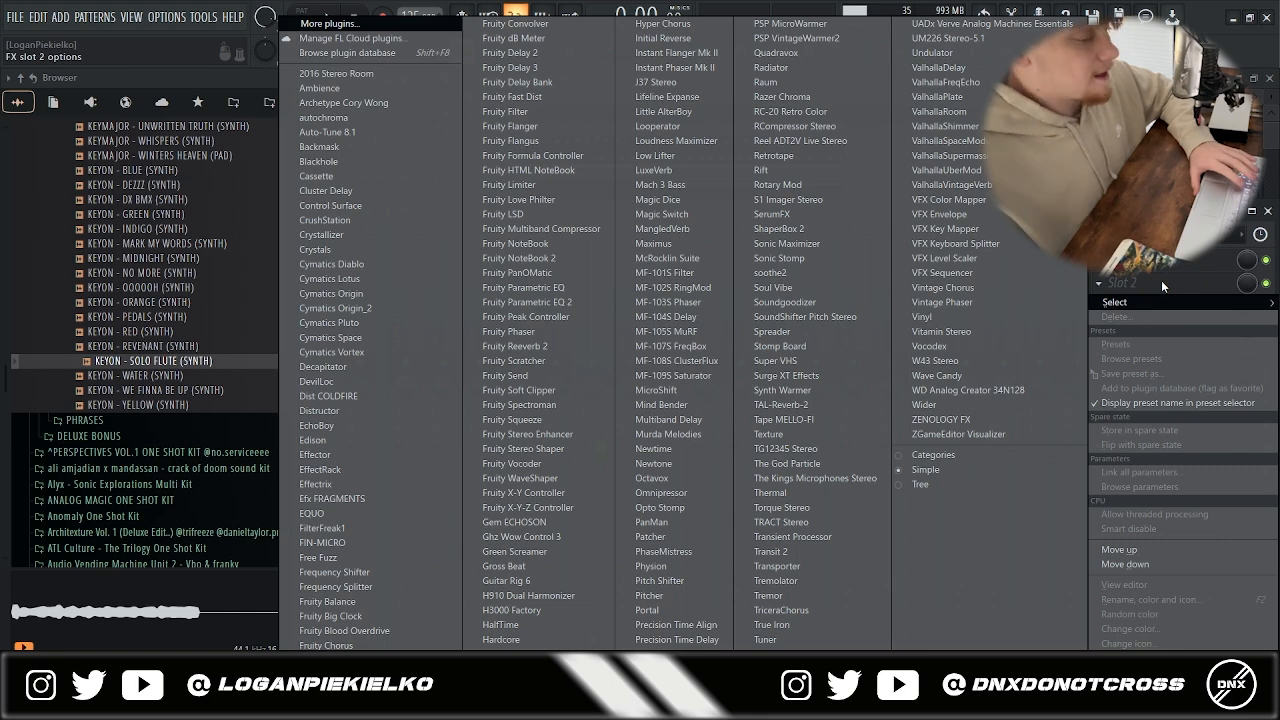
{"action": "left_click", "coordinate": [805, 419]}
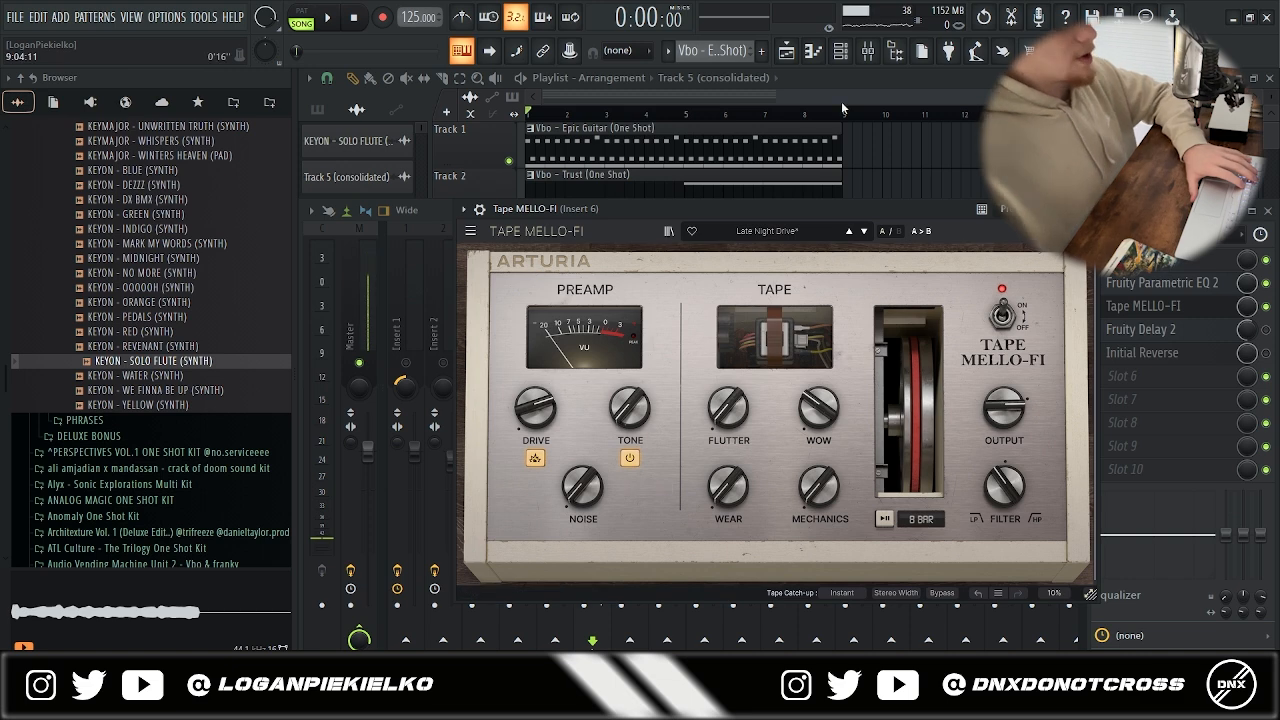
{"action": "left_click", "coordinate": [1268, 210]}
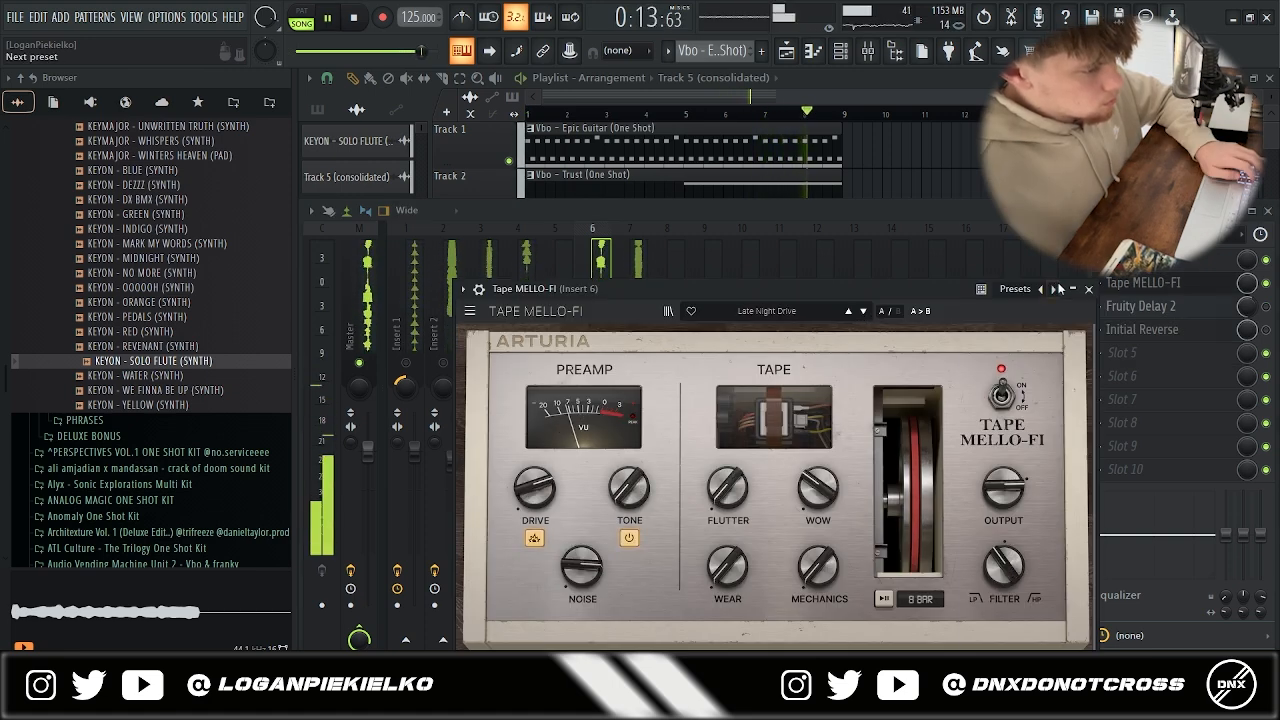
{"action": "left_click", "coordinate": [1015, 288]}
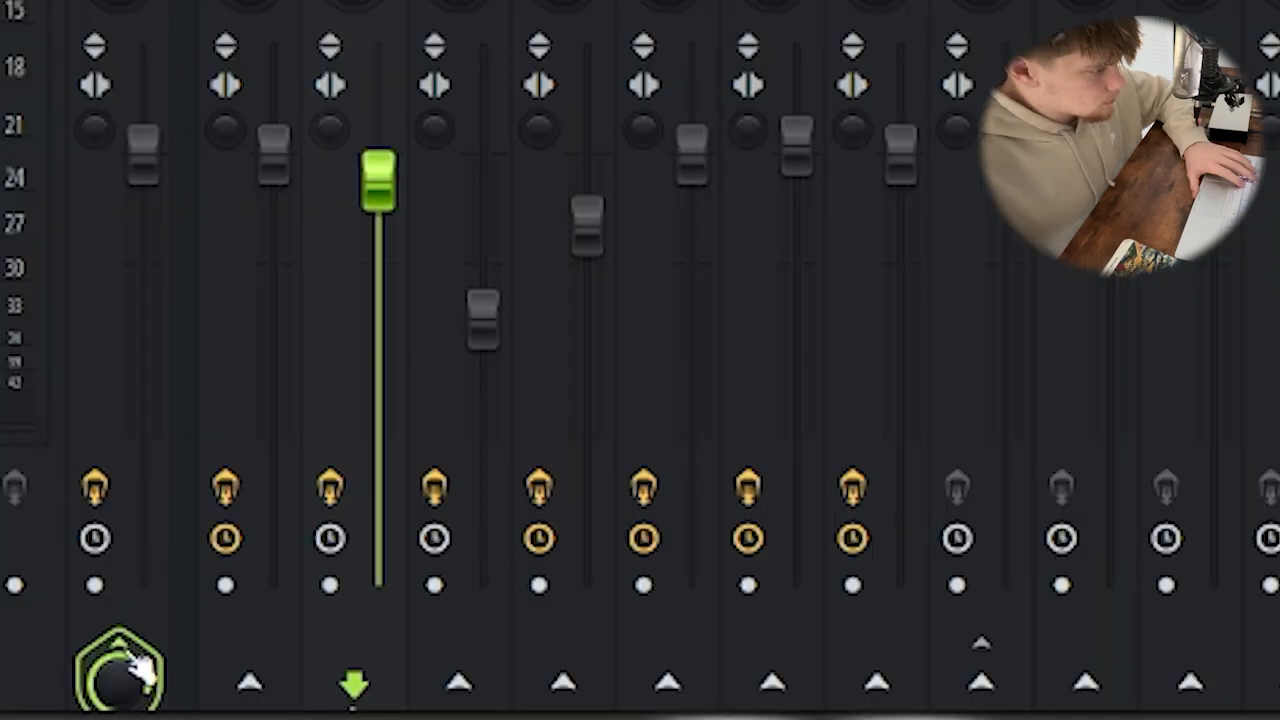
- Route Insert 2 to Insert 8 instead of the Master
{"action": "left_click", "coordinate": [125, 652]}
{"action": "left_click", "coordinate": [981, 668]}
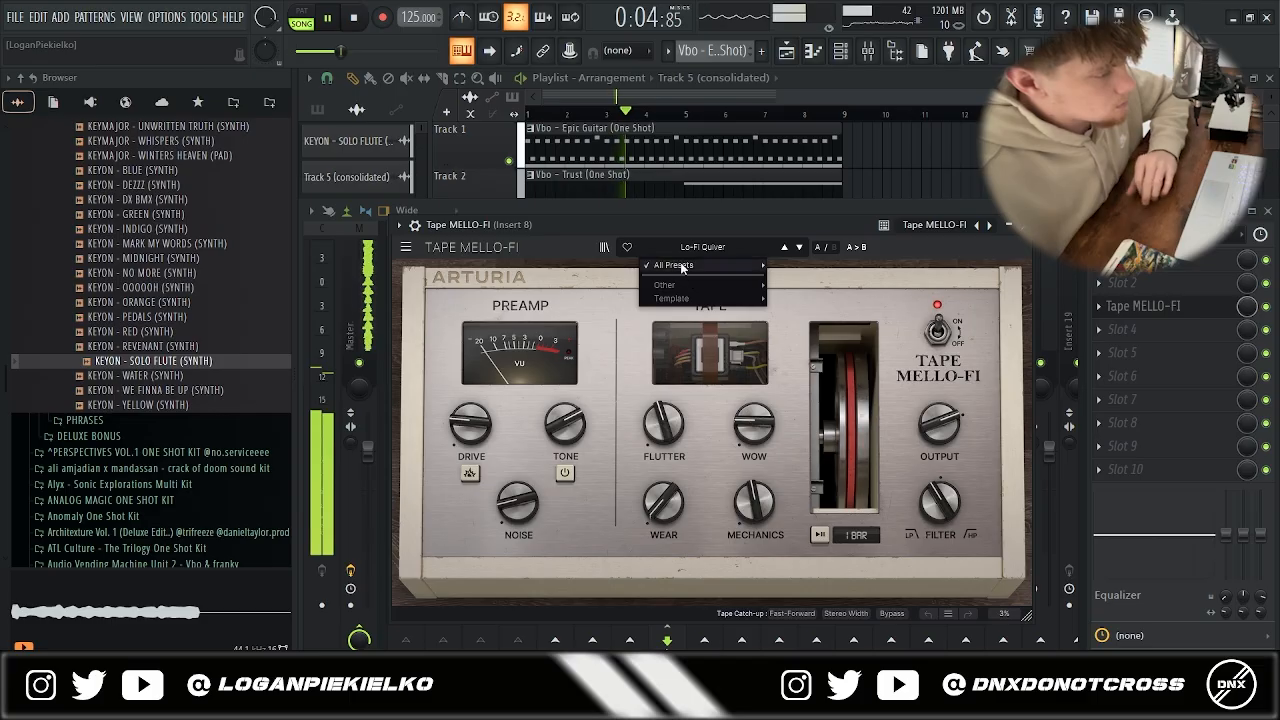
- Load the Noisy Tape preset in Tape MELLO-FI on Insert 8 and check the tracks feeding that bus
{"action": "mouse_move", "coordinate": [705, 265]}
{"action": "left_click", "coordinate": [815, 280]}
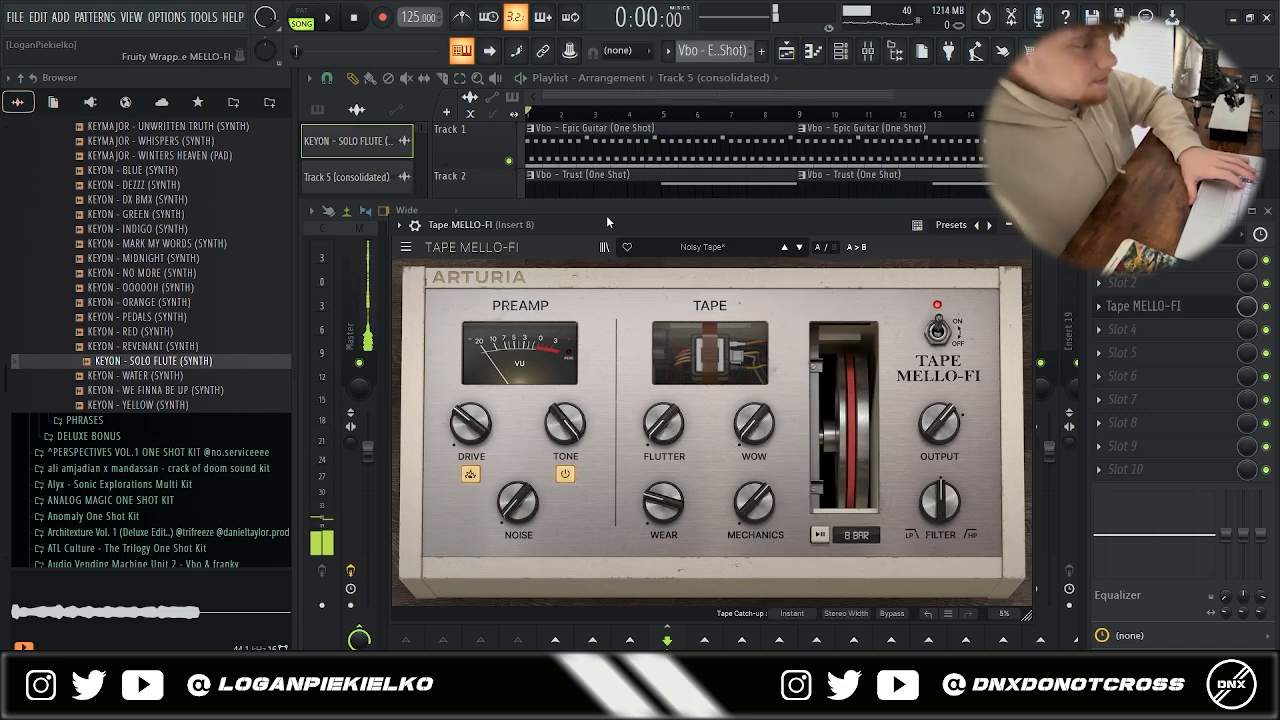
{"action": "left_click_drag", "start_coordinate": [607, 219], "coordinate": [656, 175]}
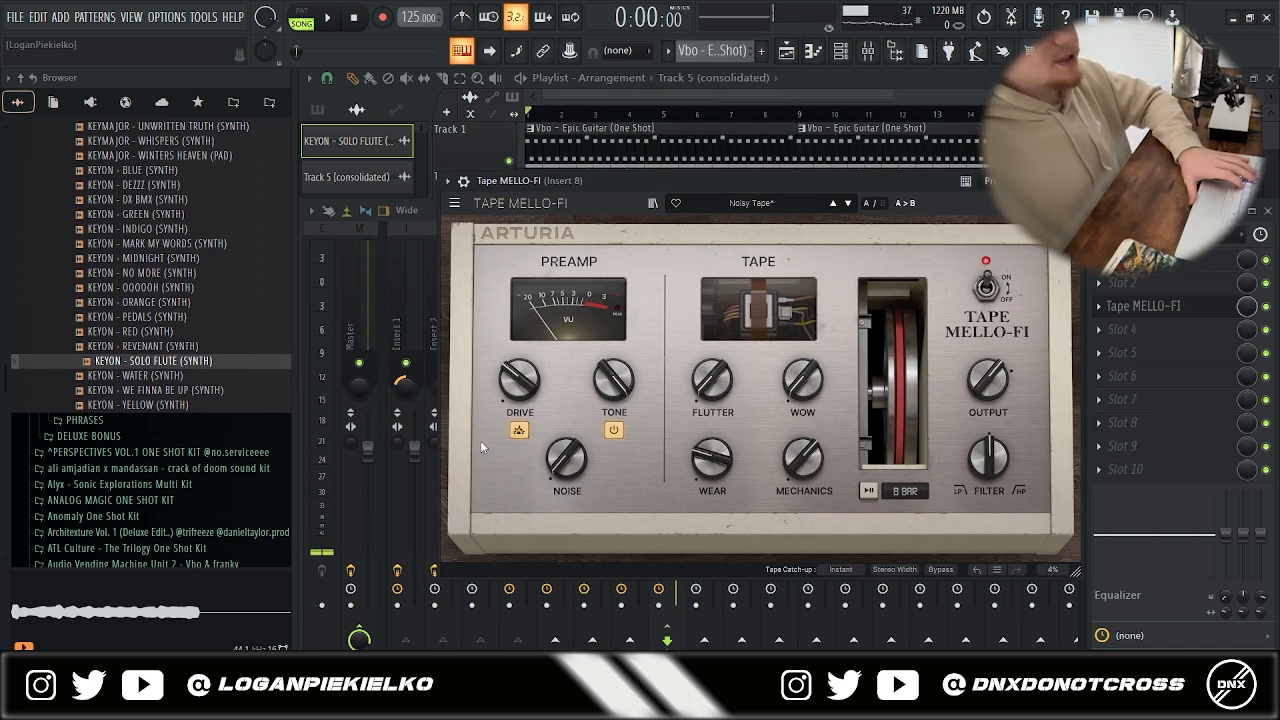
{"action": "left_click", "coordinate": [1072, 180]}
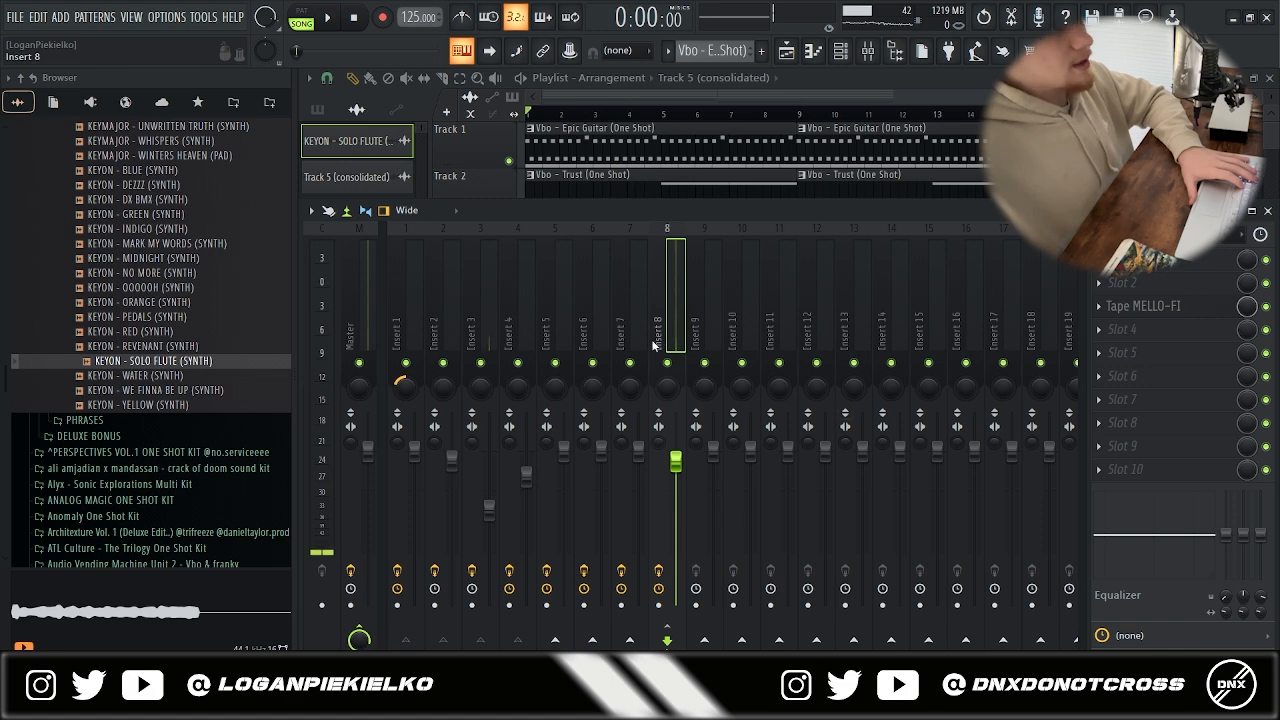
{"action": "left_click", "coordinate": [407, 317]}
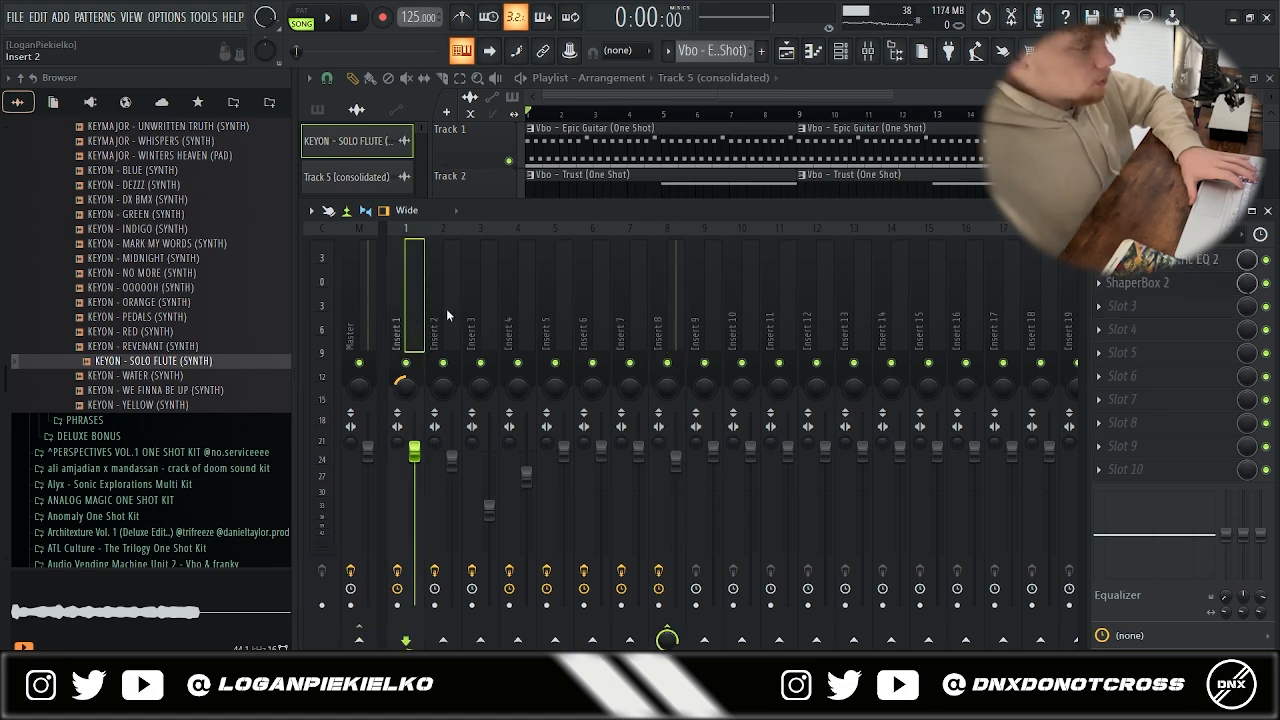
{"action": "left_click", "coordinate": [525, 313]}
{"action": "left_click", "coordinate": [670, 295]}
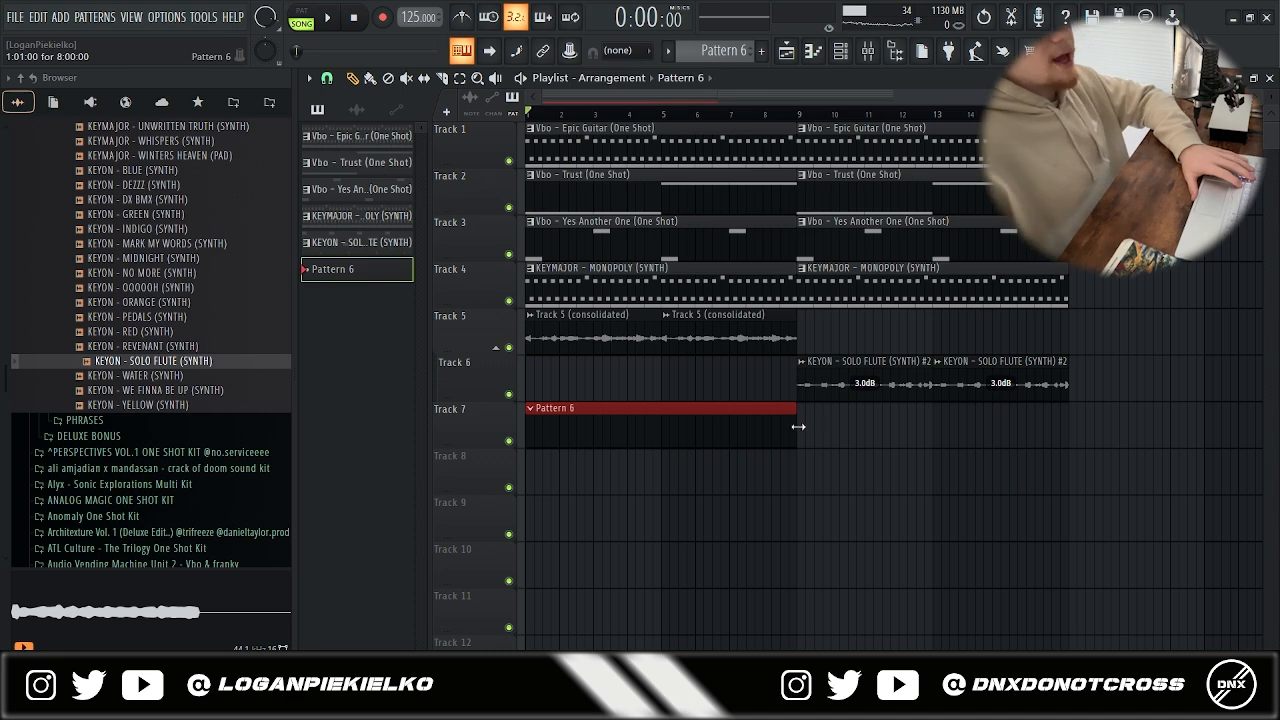
- Place an eight-bar Pattern 6 clip at the start of Track 7 and list all channels in the channel rack
{"action": "left_click", "coordinate": [798, 426]}
{"action": "left_click", "coordinate": [1269, 78]}
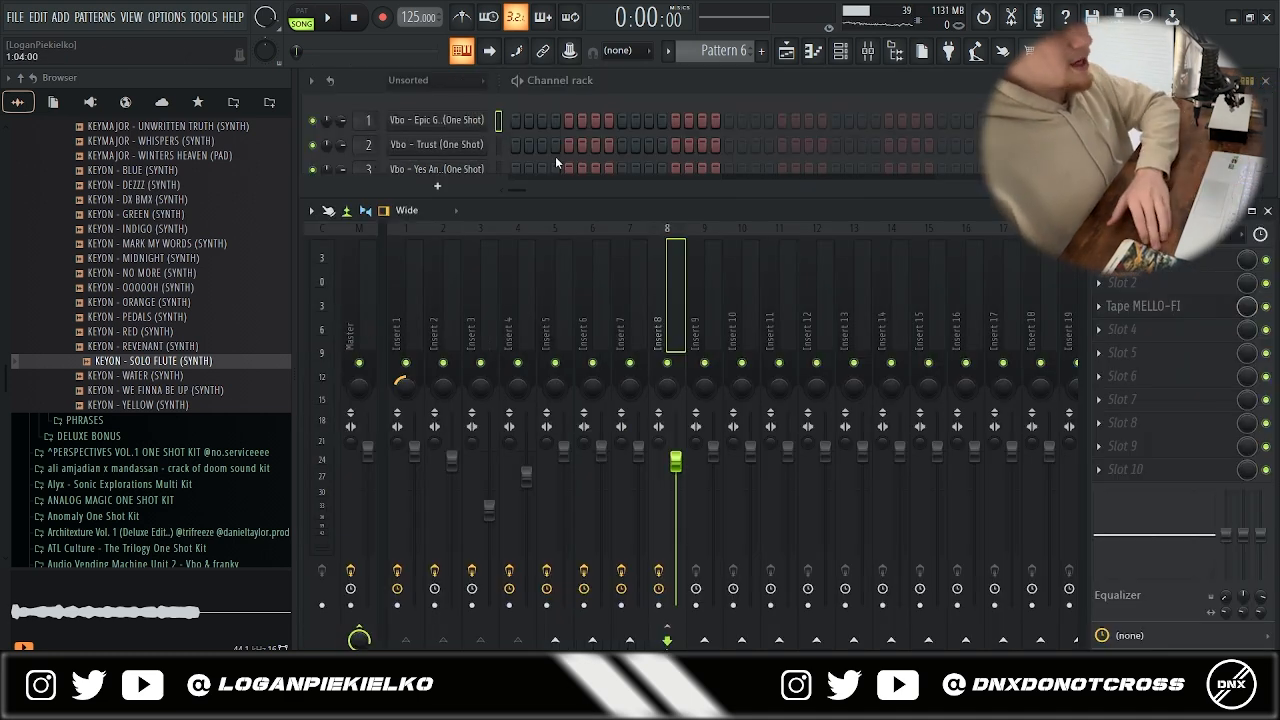
{"action": "left_click", "coordinate": [415, 81]}
{"action": "left_click", "coordinate": [430, 97]}
- Write a four-bar bass phrase with the notes F5, D#5, C#5 and D#5, and duplicate it for the next four bars
{"action": "scroll", "coordinate": [597, 147], "scroll_direction": "down", "scroll_amount": 4}
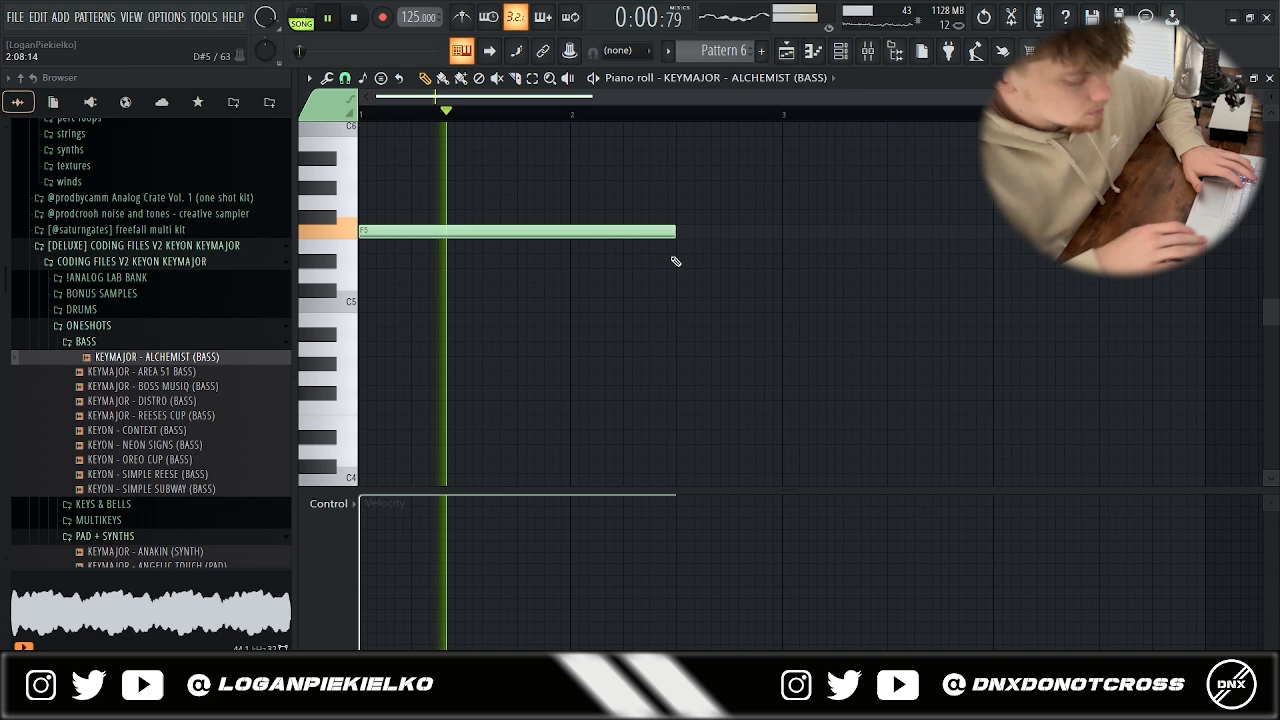
{"action": "scroll", "coordinate": [674, 260], "scroll_direction": "up", "scroll_amount": 3}
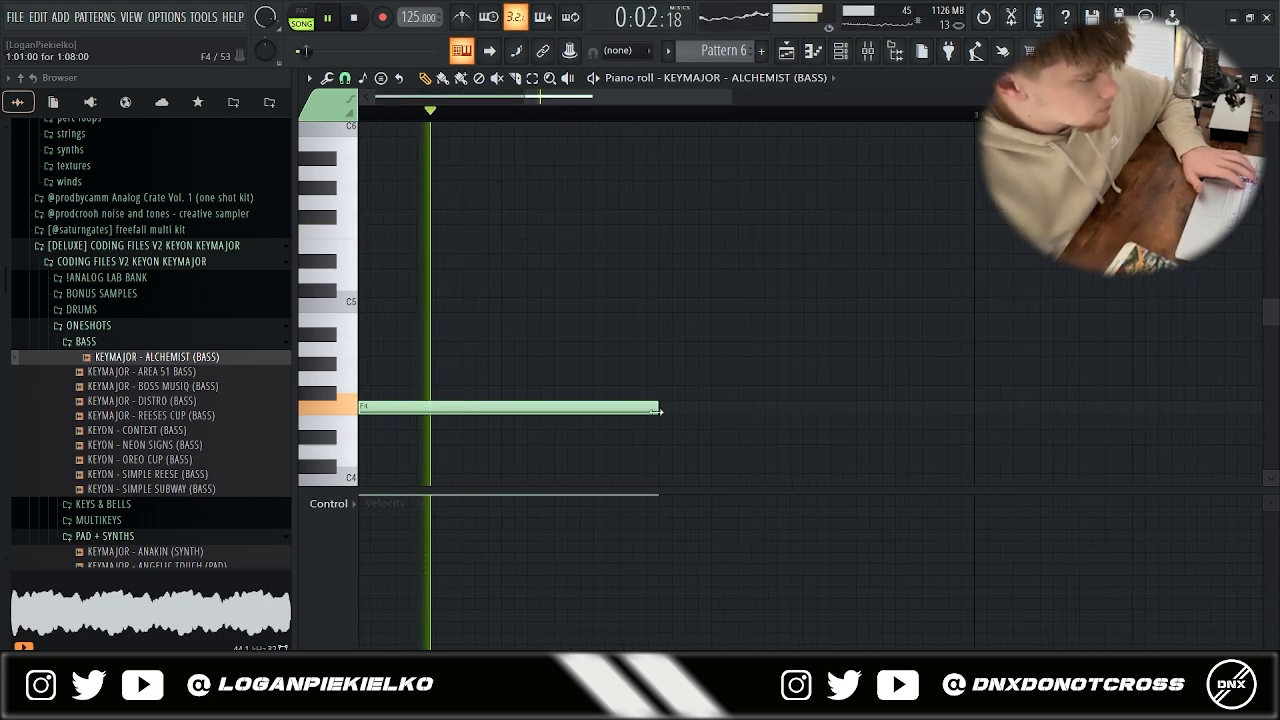
{"action": "left_click", "coordinate": [857, 413]}
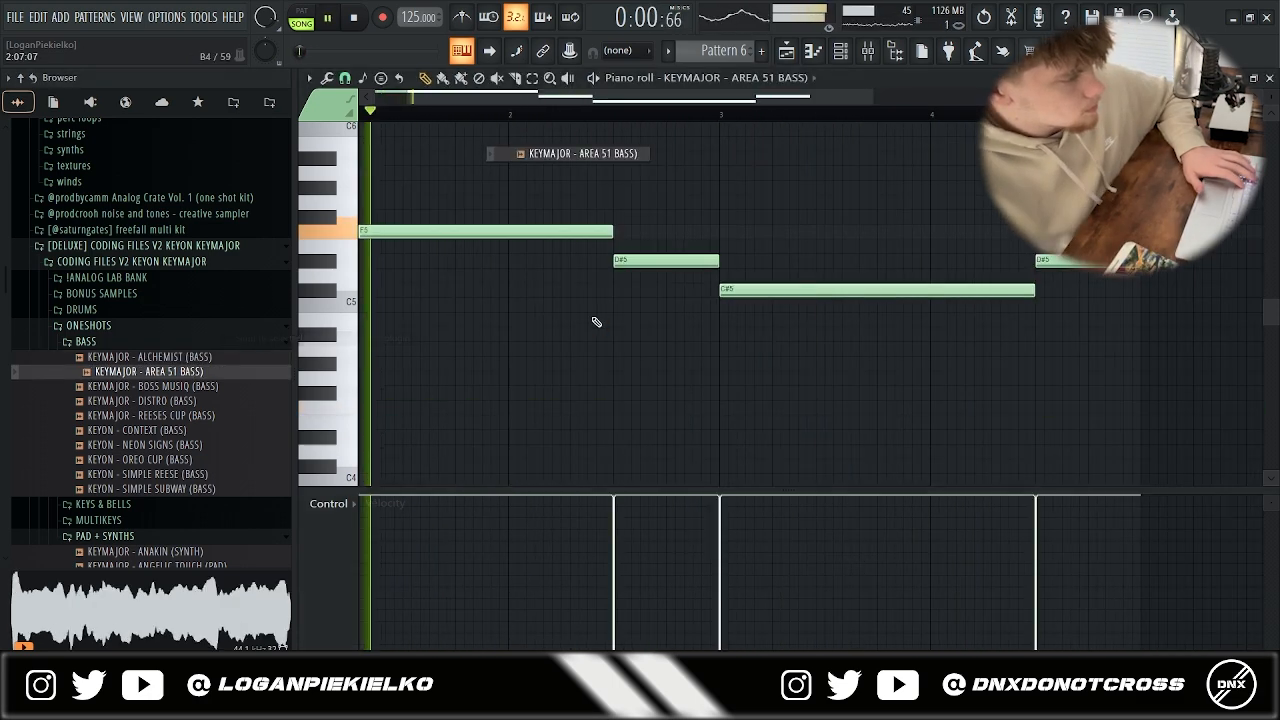
{"action": "scroll", "coordinate": [597, 322], "scroll_direction": "down", "scroll_amount": 2}
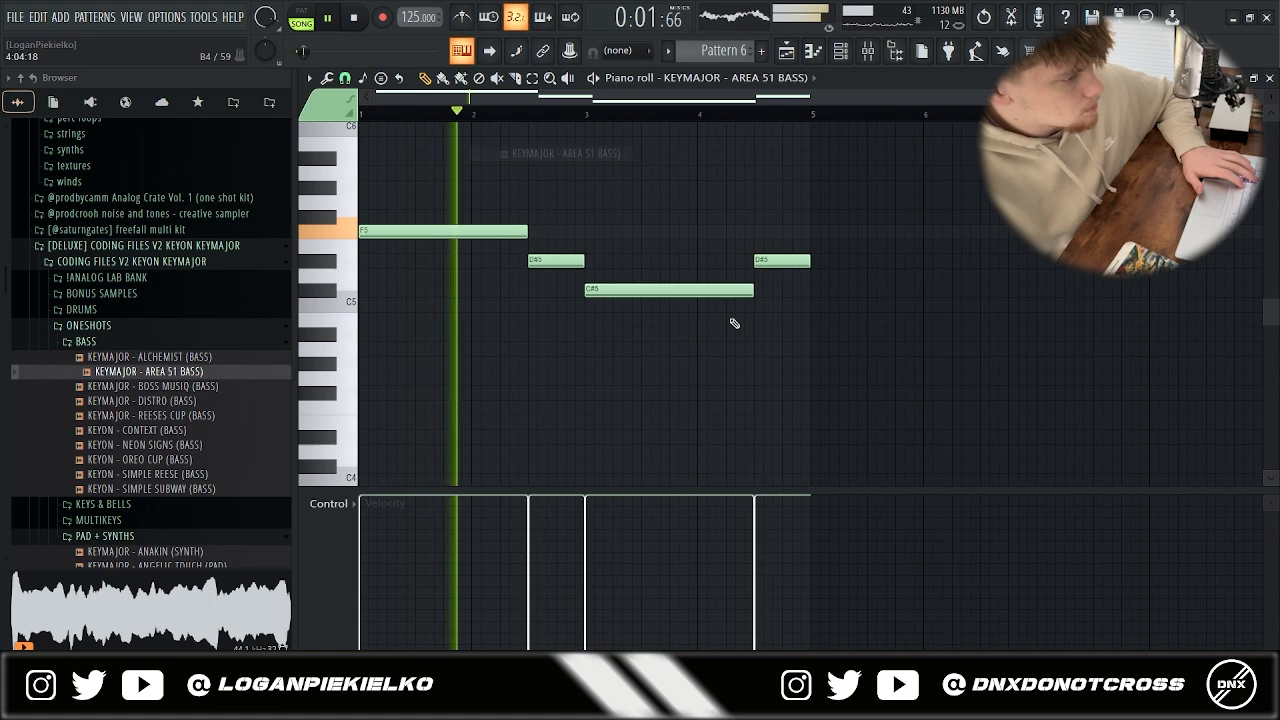
{"action": "left_click_drag", "start_coordinate": [846, 328], "coordinate": [522, 180]}
{"action": "key", "text": "ctrl+b"}
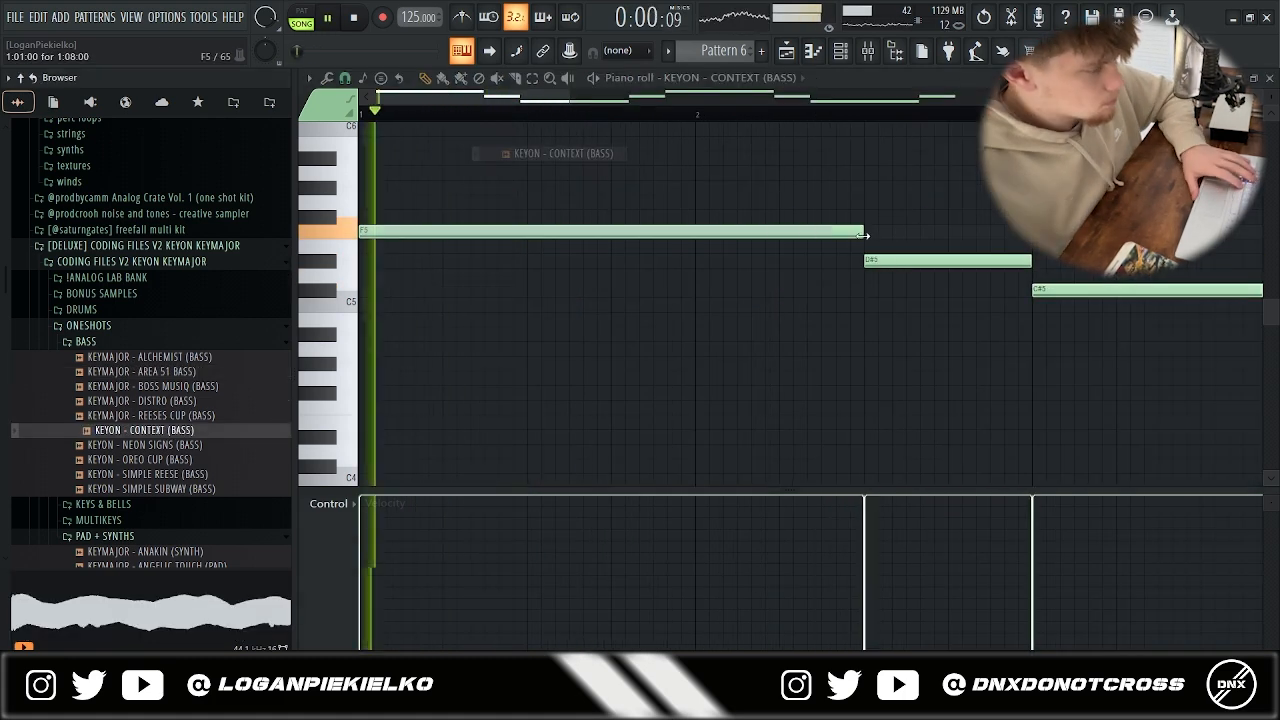
- Split the first long F5 and C#5 notes of the KEYON - CONTEXT bass into two equal repeated notes each
{"action": "left_click_drag", "start_coordinate": [862, 231], "coordinate": [604, 254]}
{"action": "left_click", "coordinate": [612, 231]}
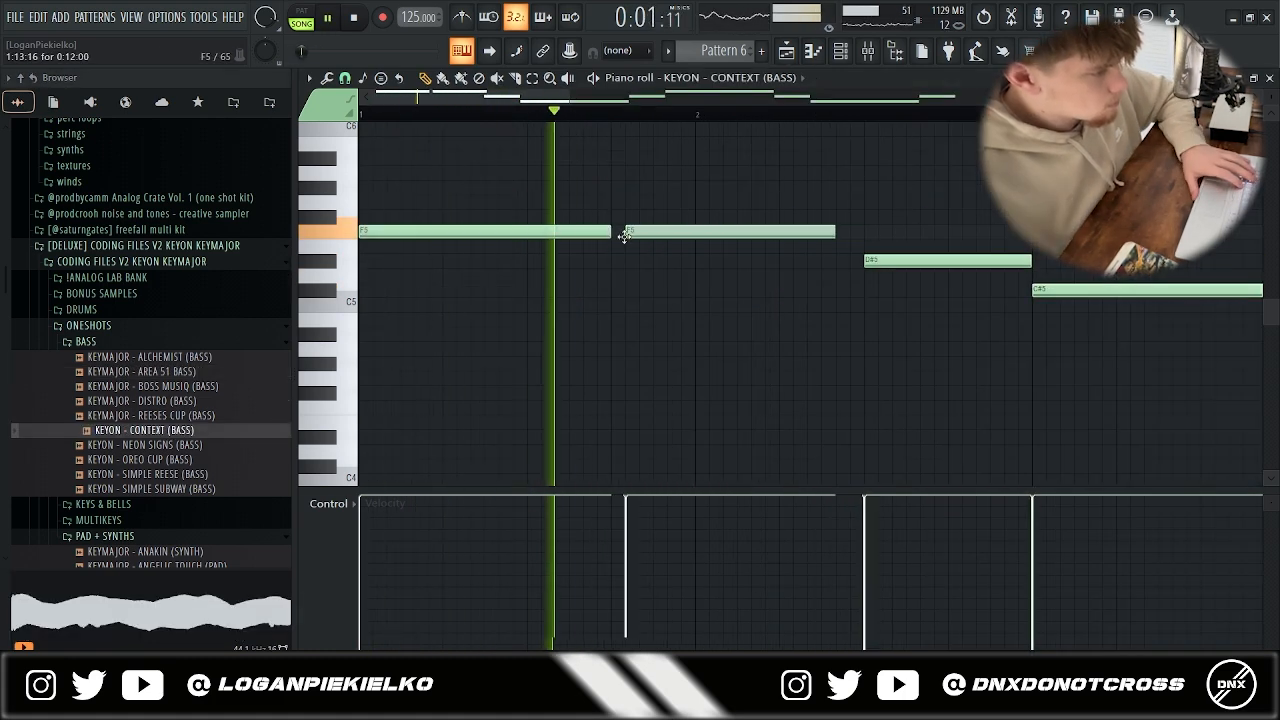
{"action": "scroll", "coordinate": [750, 296], "scroll_direction": "down", "scroll_amount": 2}
{"action": "scroll", "coordinate": [768, 294], "scroll_direction": "up", "scroll_amount": 1}
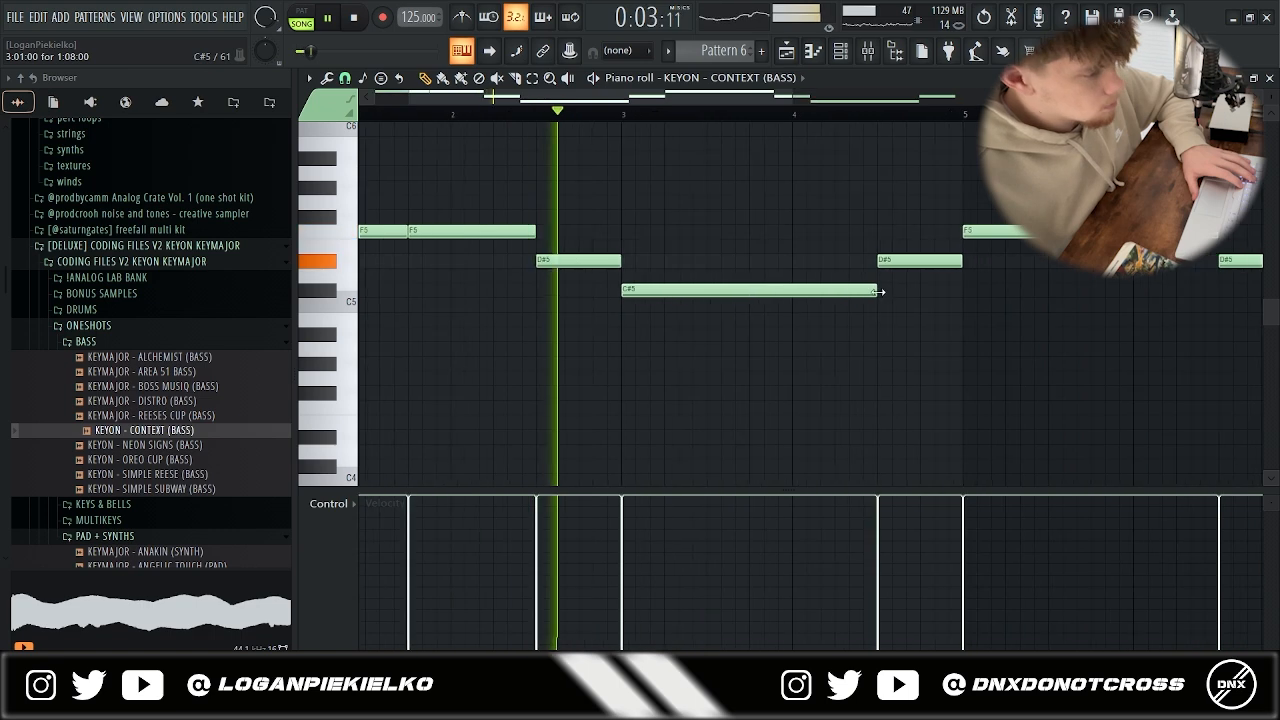
{"action": "left_click", "coordinate": [751, 290]}
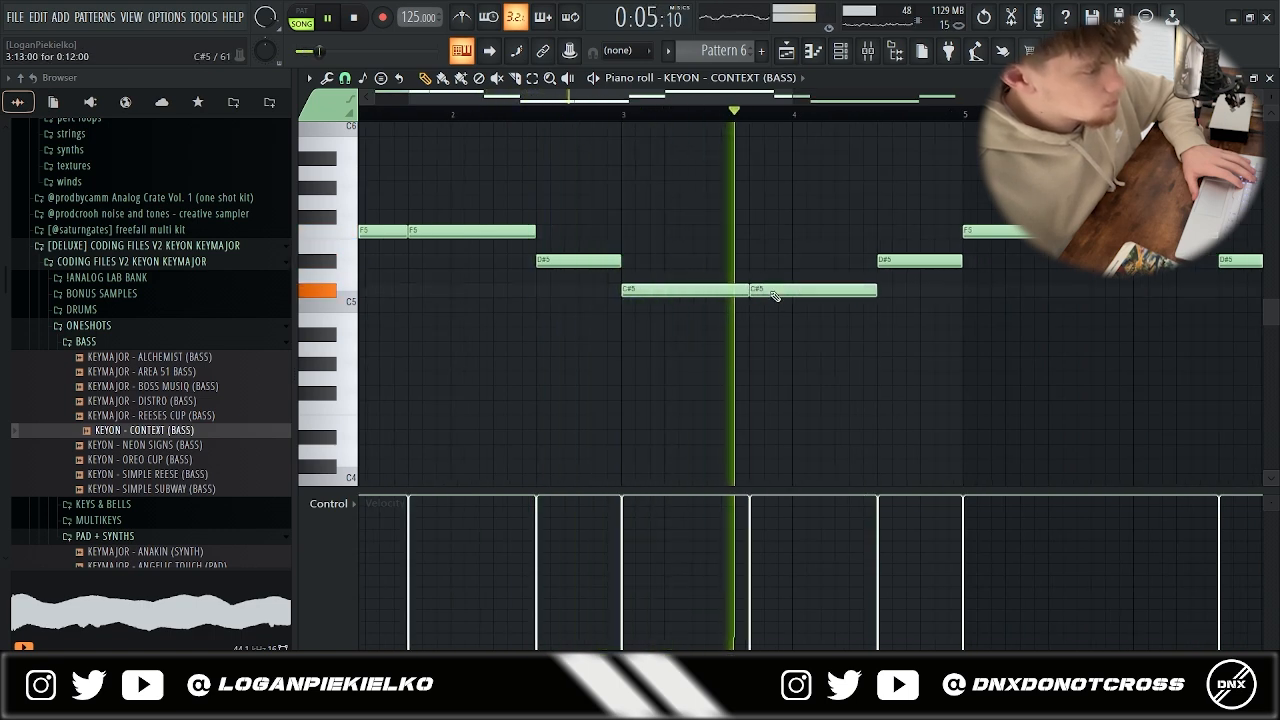
- Replace the second four-bar bass phrase with a copy of the first one containing the split notes
{"action": "scroll", "coordinate": [760, 300], "scroll_direction": "down", "scroll_amount": 2}
{"action": "left_click_drag", "start_coordinate": [1064, 326], "coordinate": [666, 166]}
{"action": "key", "text": "Delete"}
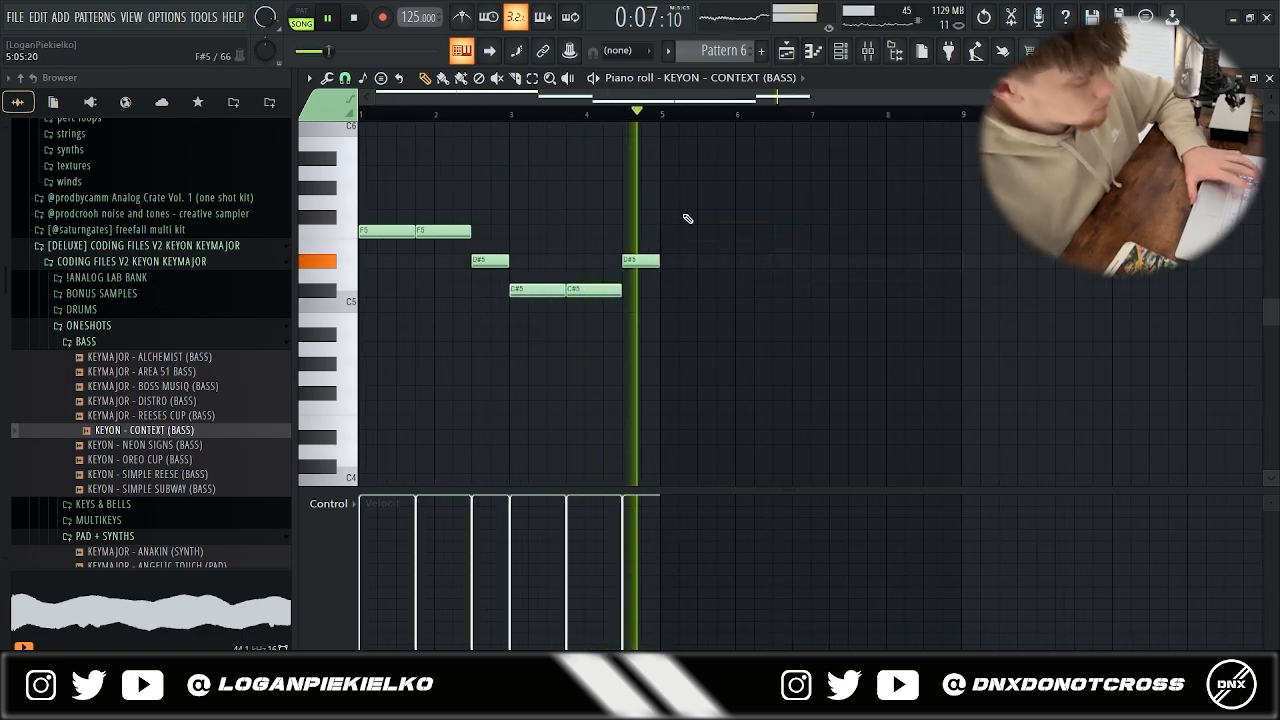
{"action": "key", "text": "ctrl+z"}
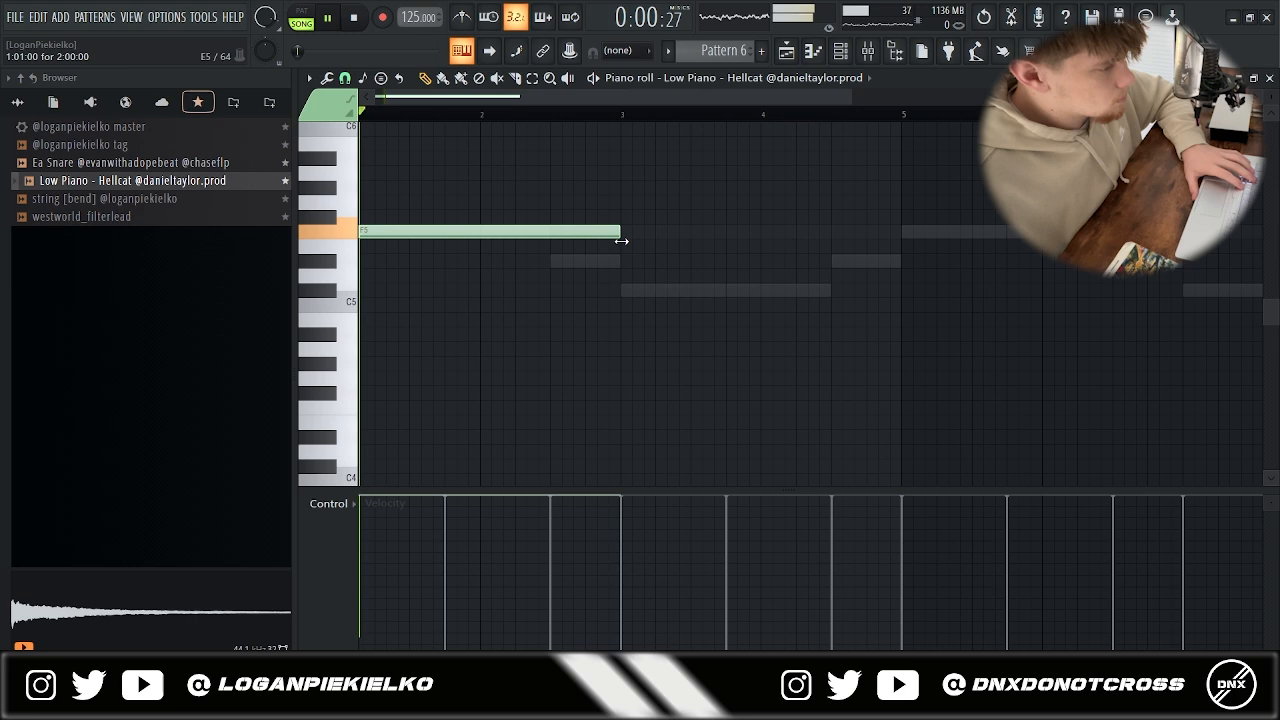
- Write two-bar F5 notes for Low Piano - Hellcat and duplicate them to fill eight bars
{"action": "scroll", "coordinate": [621, 241], "scroll_direction": "up", "scroll_amount": 2}
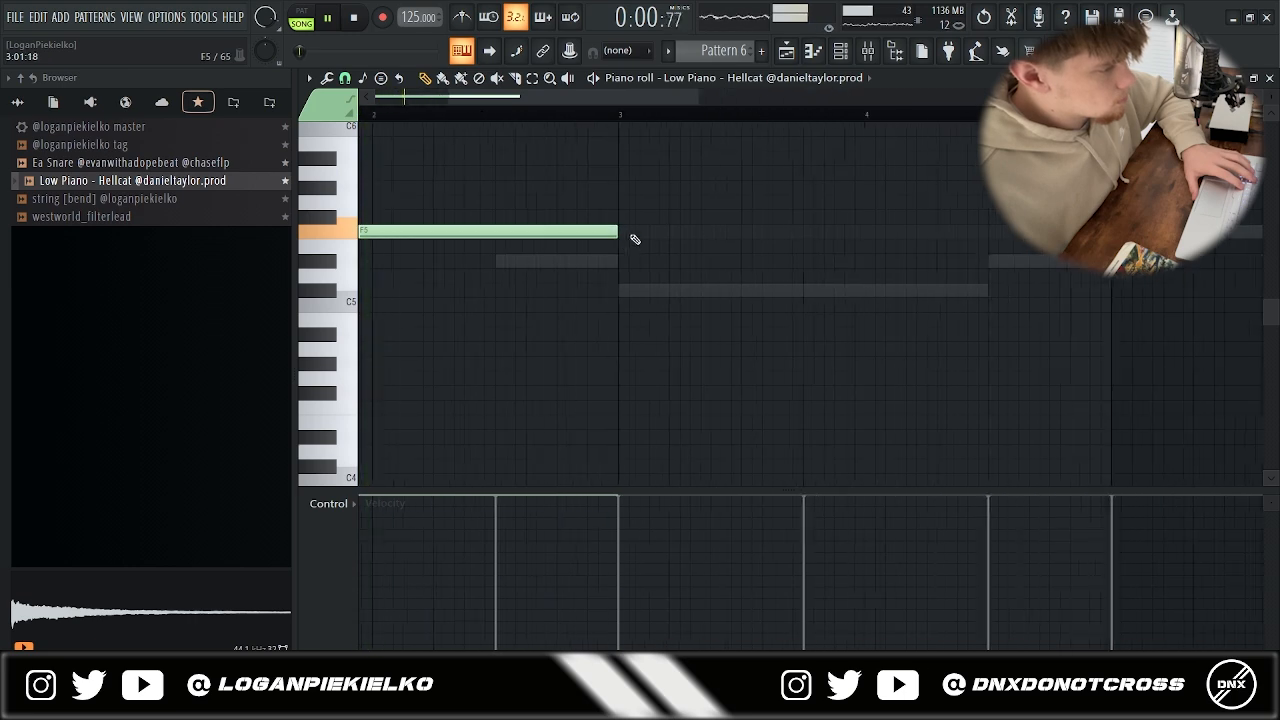
{"action": "left_click", "coordinate": [621, 232]}
{"action": "scroll", "coordinate": [620, 233], "scroll_direction": "down", "scroll_amount": 4}
{"action": "key", "text": "ctrl+a"}
{"action": "key", "text": "ctrl+b"}
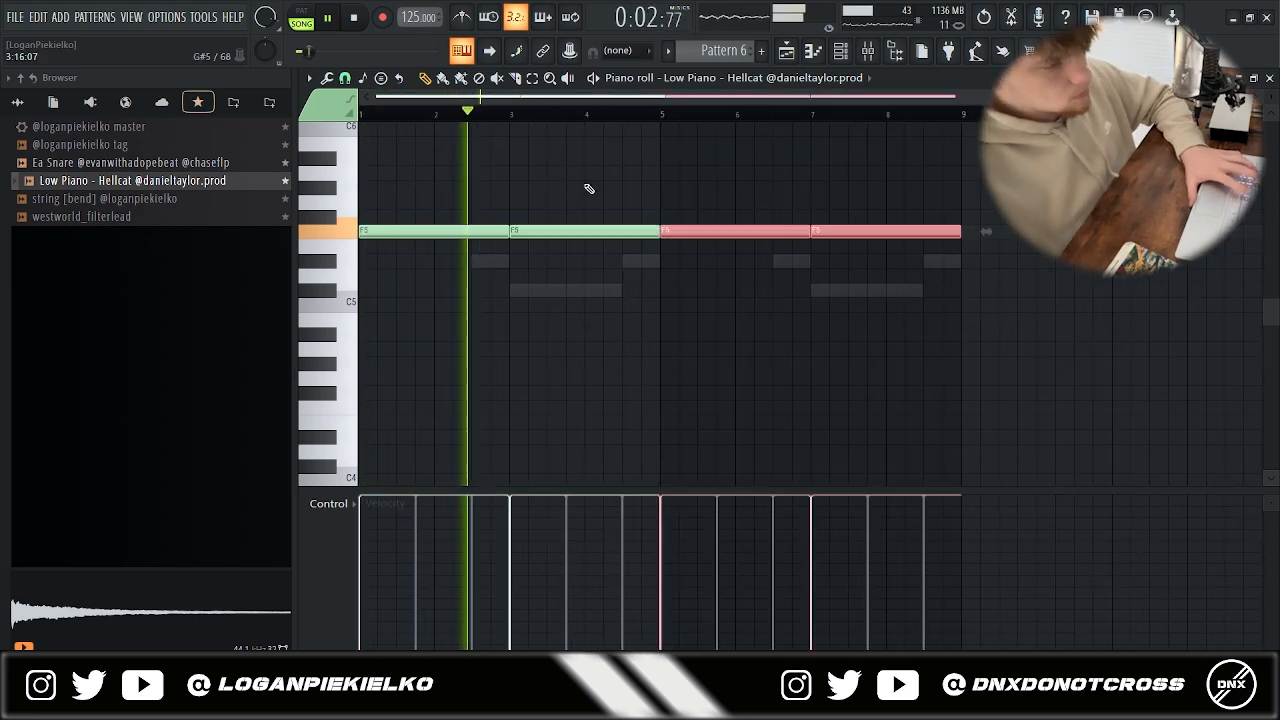
{"action": "key", "text": "ctrl+d"}
{"action": "left_click", "coordinate": [1270, 78]}
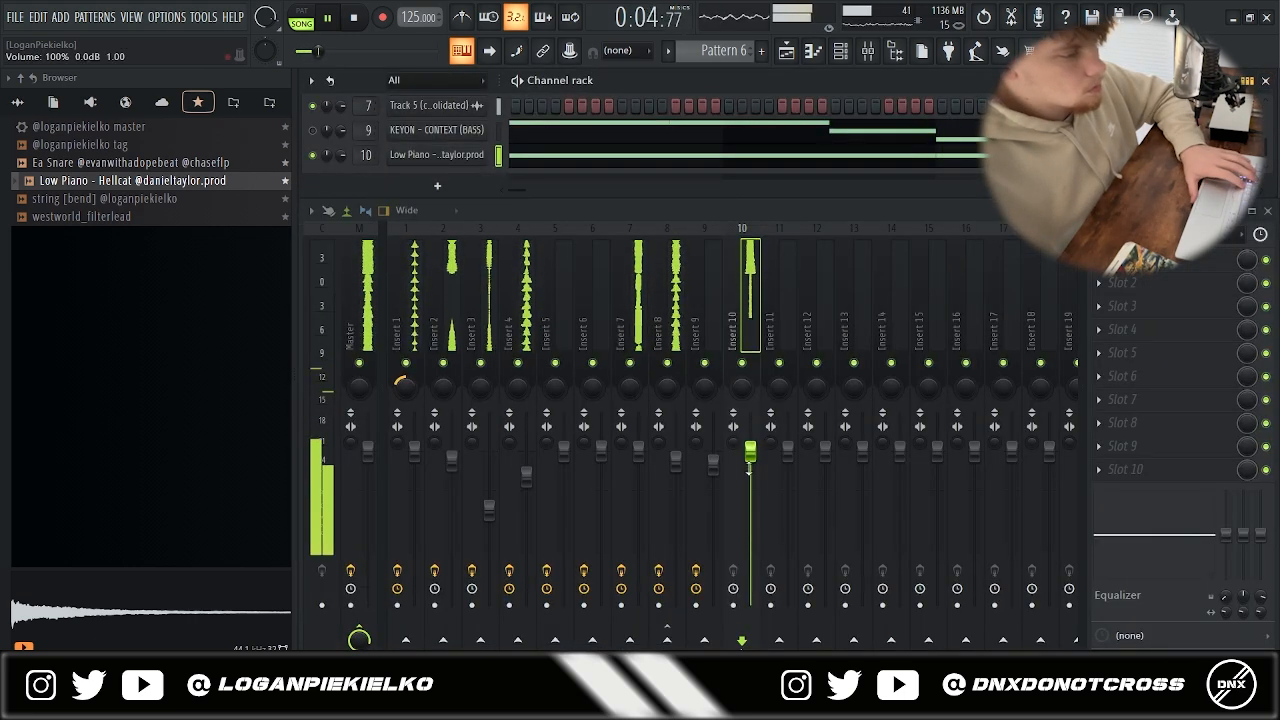
- Open the Low Piano channel's volume envelope settings and its channel options
{"action": "left_click", "coordinate": [433, 160]}
{"action": "left_click", "coordinate": [447, 254]}
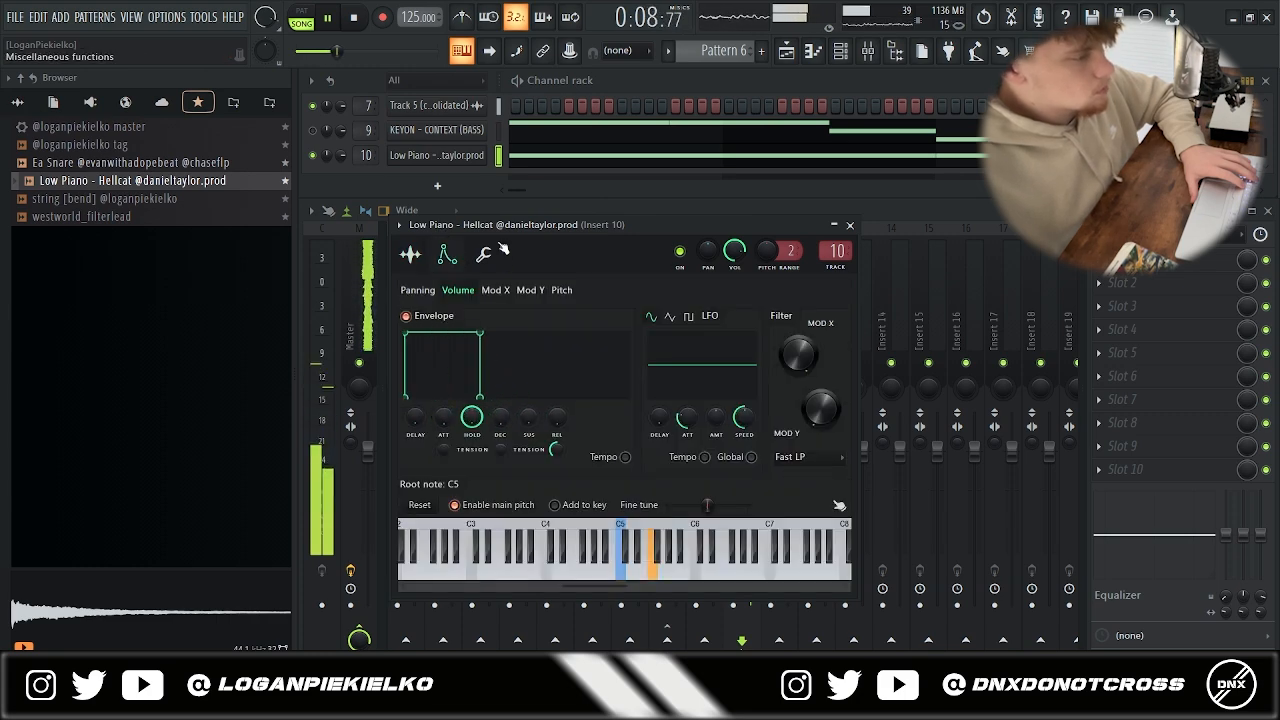
{"action": "right_click", "coordinate": [465, 152]}
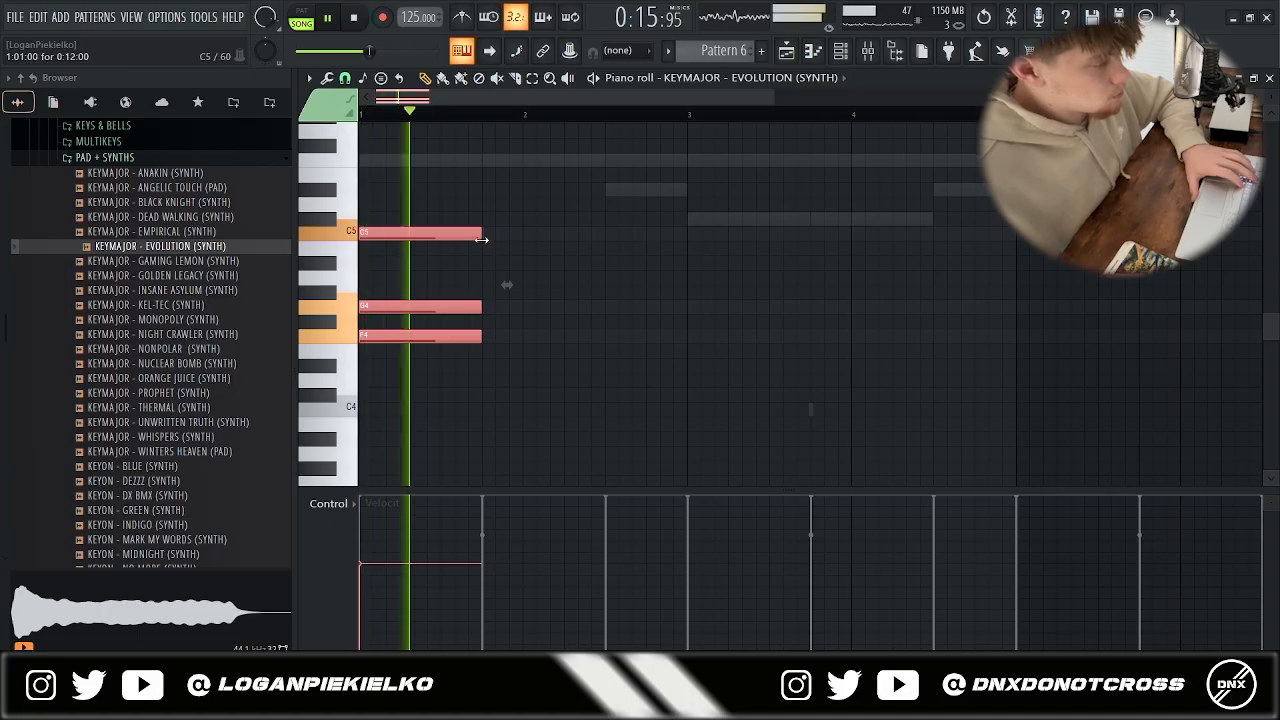
- Lengthen the KEYMAJOR - EVOLUTION chord to two bars, remove its G4 note and repeat the chord three more times
{"action": "left_click_drag", "start_coordinate": [486, 232], "coordinate": [690, 242]}
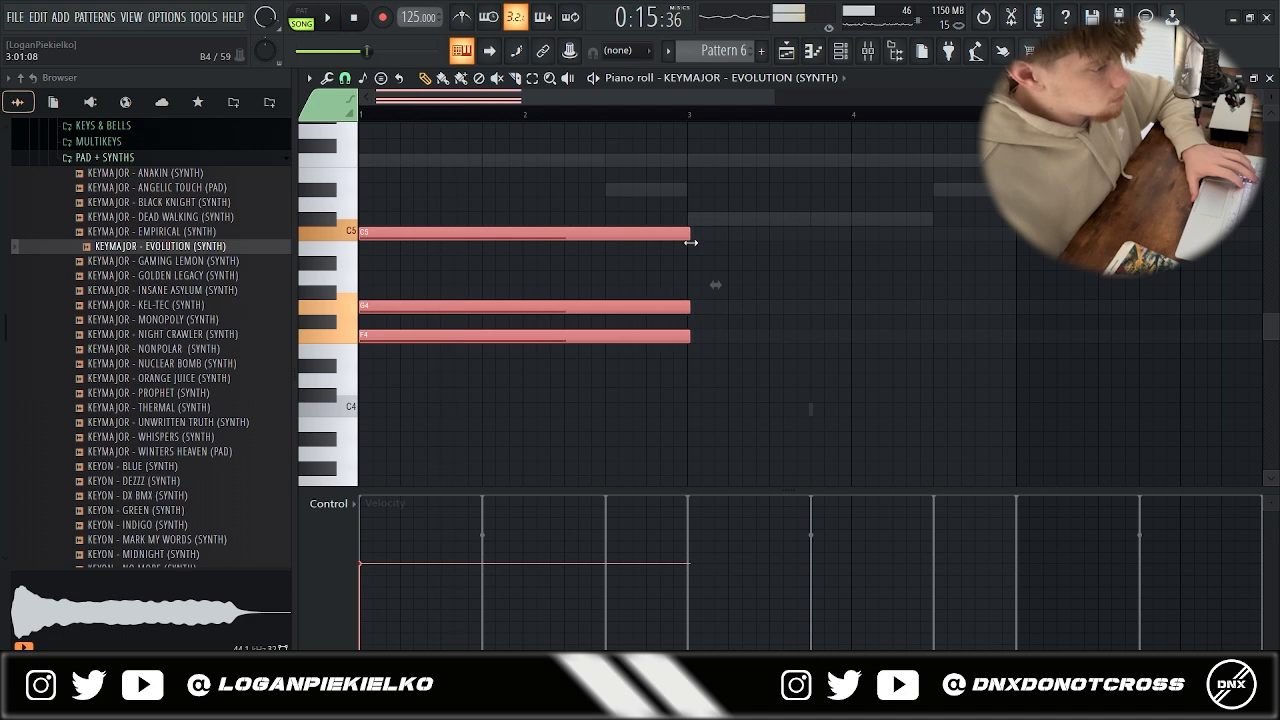
{"action": "left_click", "coordinate": [681, 265]}
{"action": "key", "text": "ctrl+a"}
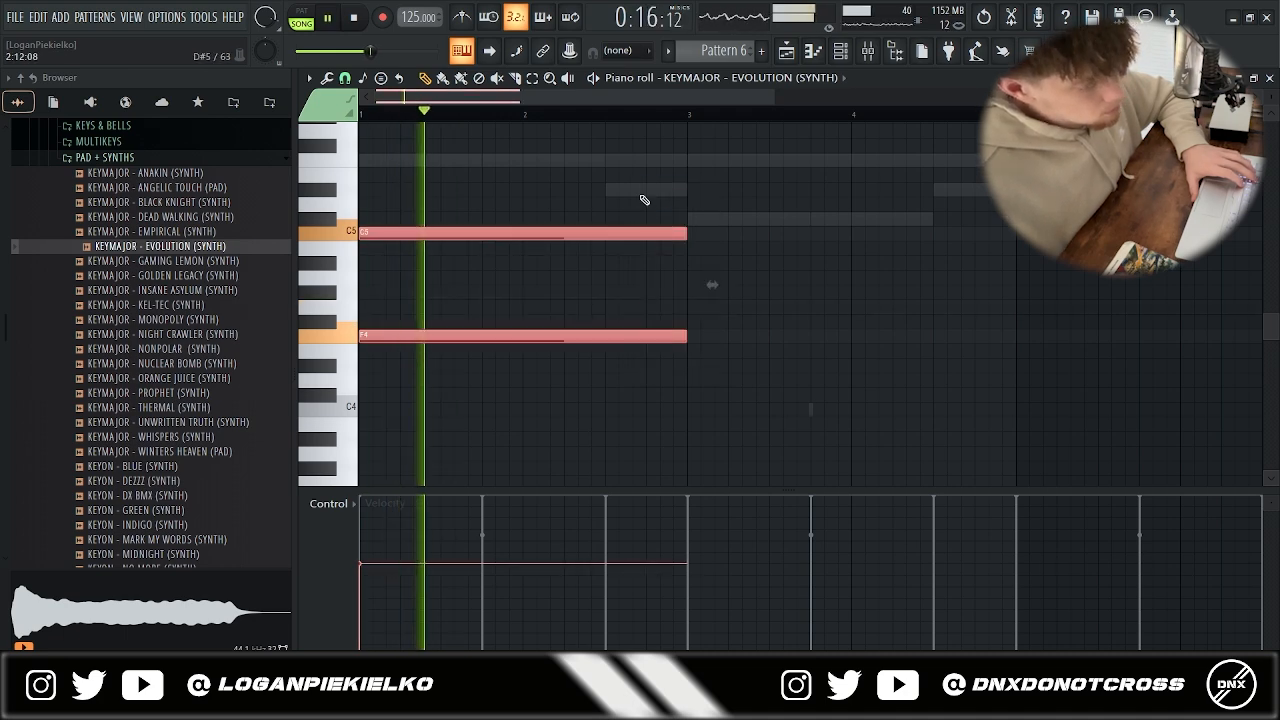
{"action": "key", "text": "ctrl+b"}
{"action": "key", "text": "ctrl+b"}
{"action": "key", "text": "ctrl+b"}
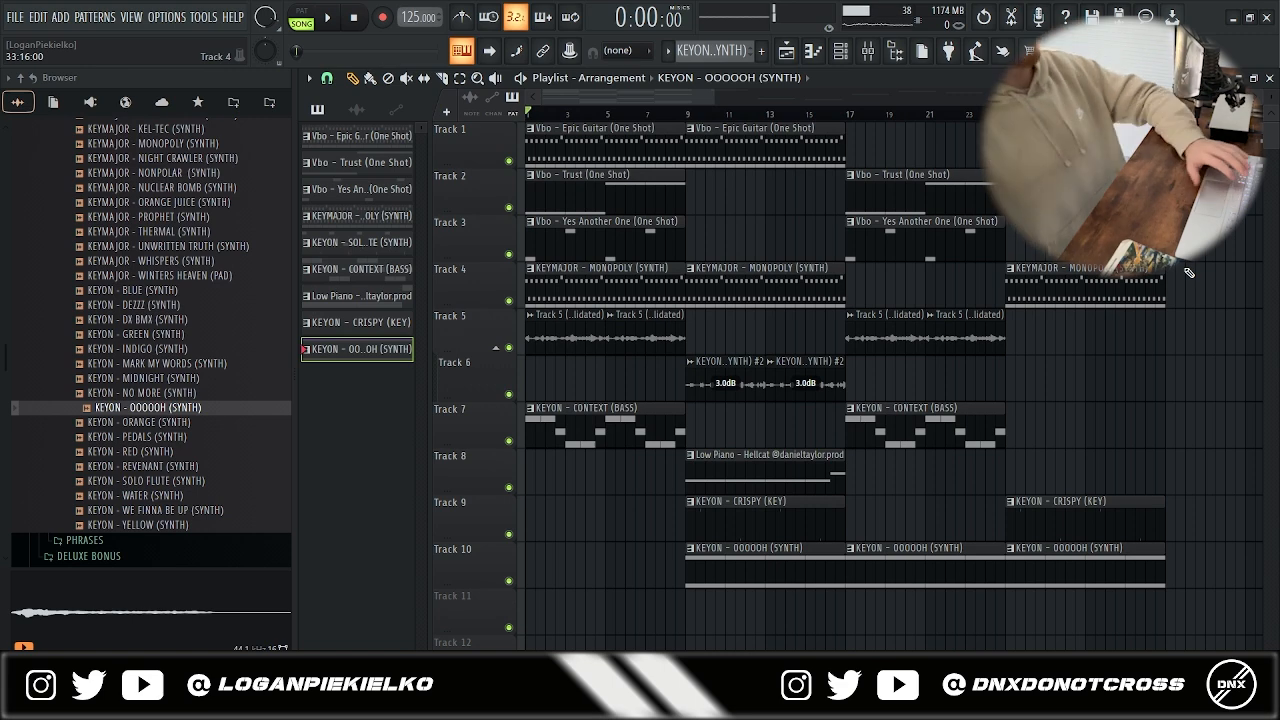
- Review the notes in the KEYON - CONTEXT bass and Low Piano - Hellcat patterns
{"action": "left_click_drag", "start_coordinate": [712, 98], "coordinate": [693, 98]}
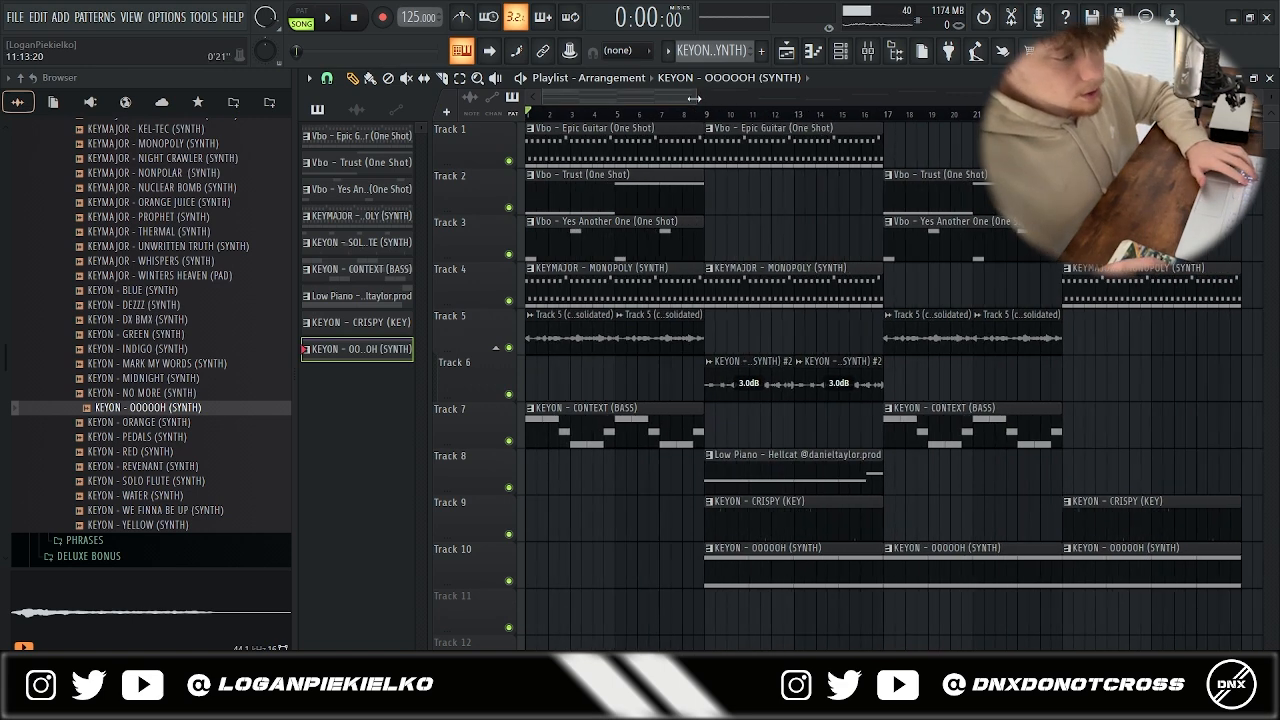
{"action": "double_click", "coordinate": [564, 418]}
{"action": "key", "text": "ctrl+a"}
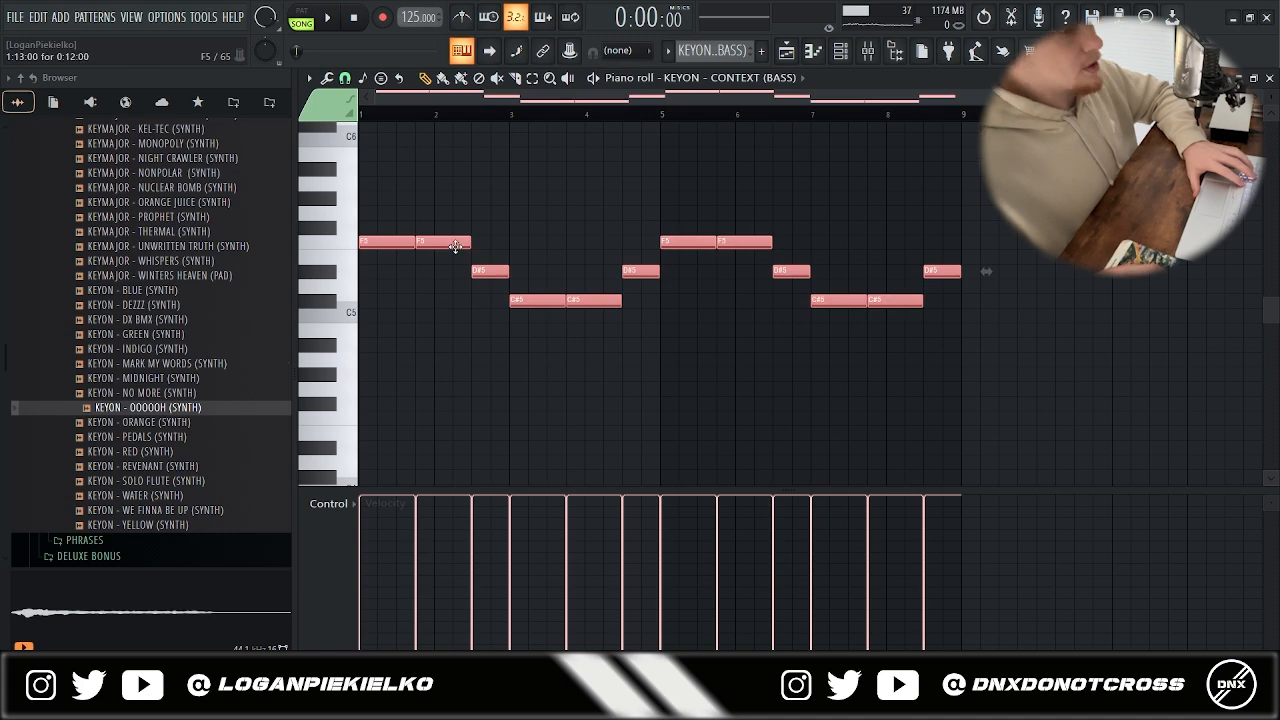
{"action": "key", "text": "ctrl+d"}
{"action": "left_click", "coordinate": [1270, 77]}
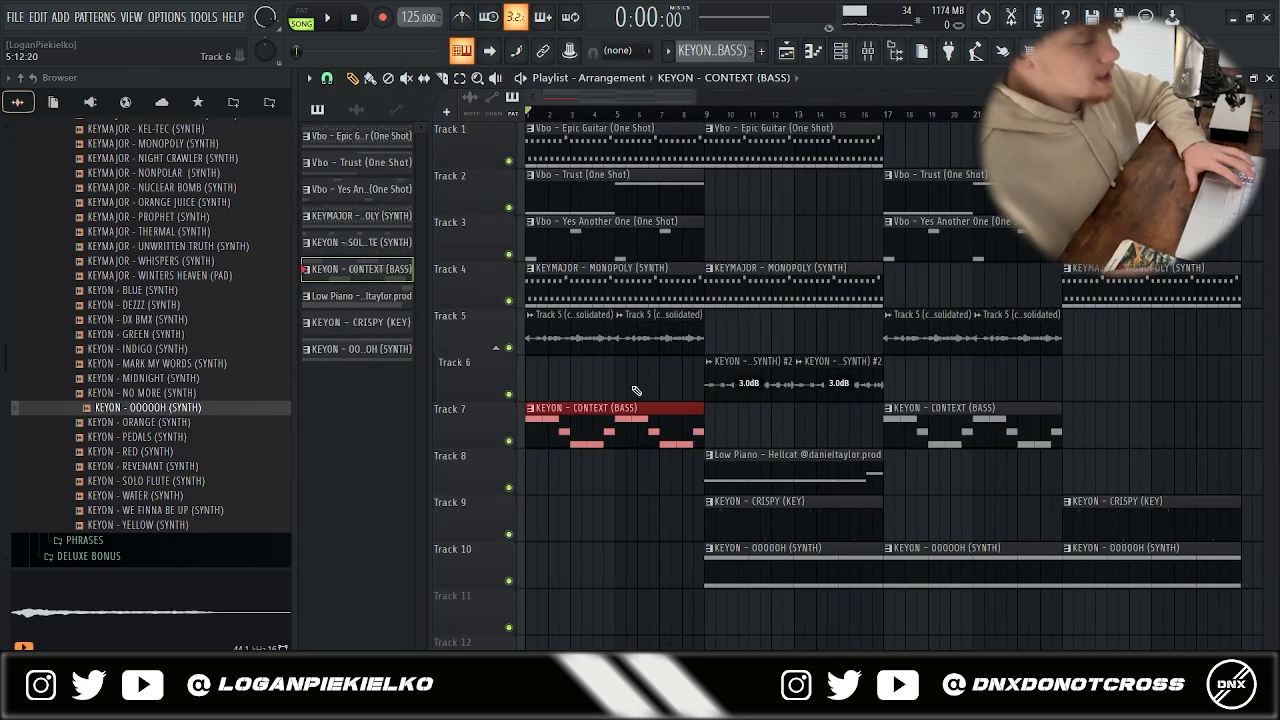
{"action": "double_click", "coordinate": [717, 464]}
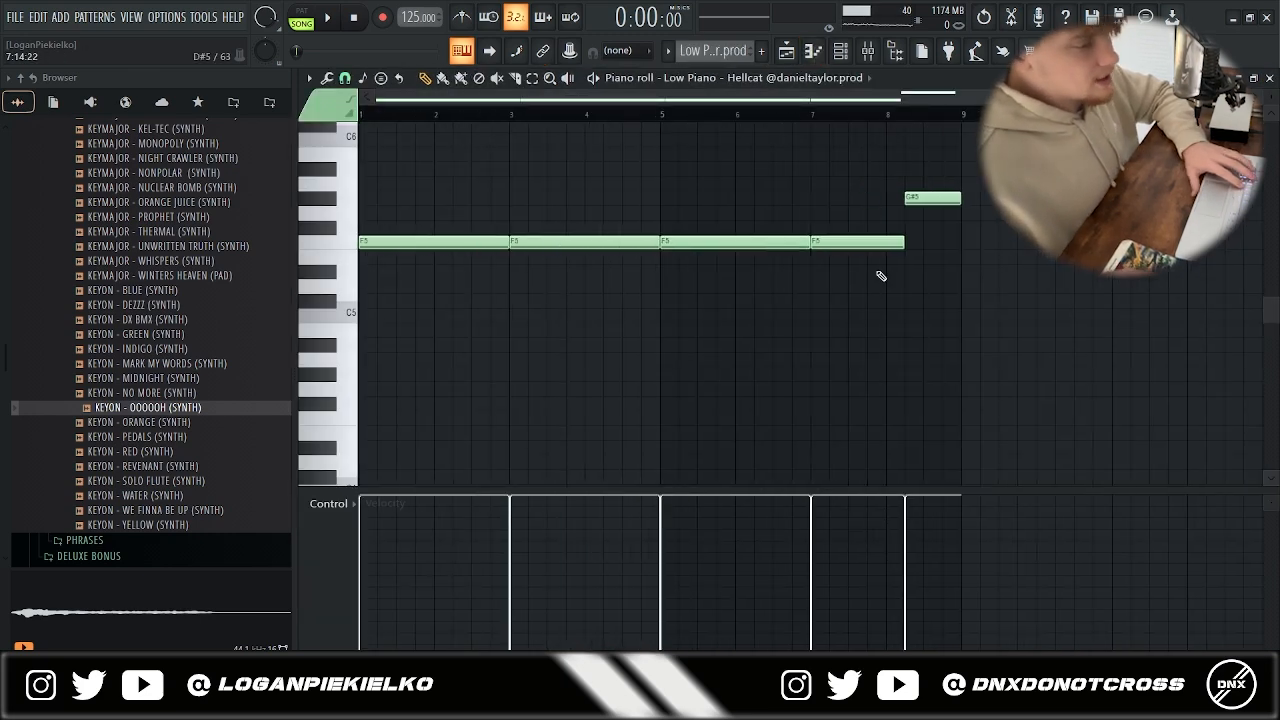
{"action": "left_click_drag", "start_coordinate": [972, 268], "coordinate": [420, 185]}
{"action": "key", "text": "ctrl+x"}
{"action": "key", "text": "KP_Subtract"}
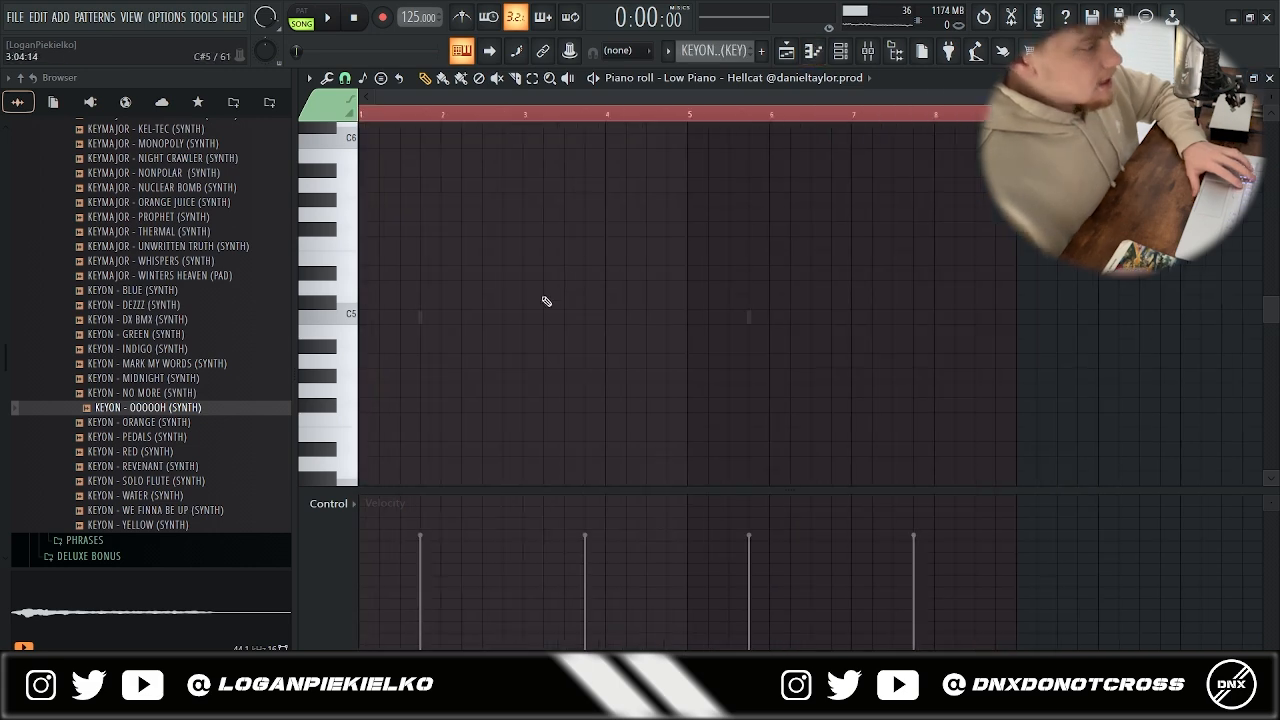
- Review the notes in the KEYON - CRISPY (KEY) and KEYON - OOOOOH (SYNTH) patterns
{"action": "right_click", "coordinate": [421, 319]}
{"action": "right_click", "coordinate": [421, 319]}
{"action": "key", "text": "Escape"}
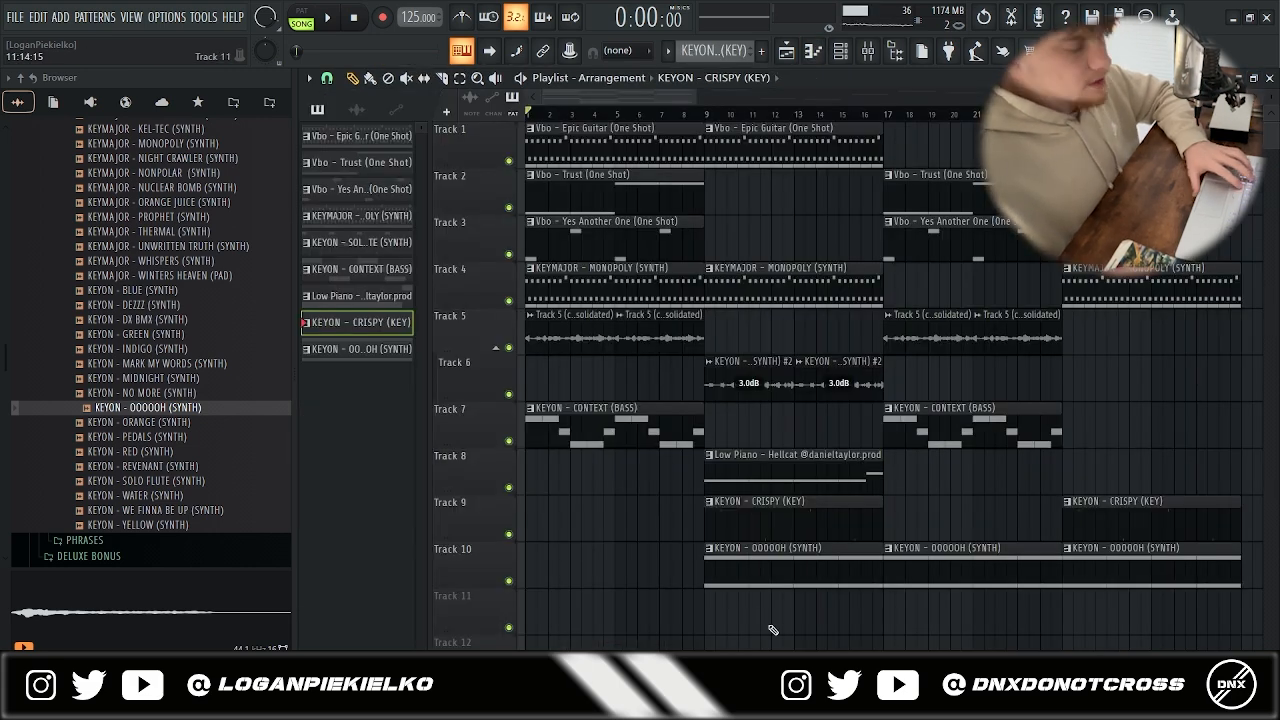
{"action": "double_click", "coordinate": [750, 568]}
{"action": "scroll", "coordinate": [620, 430], "scroll_direction": "up", "scroll_amount": 2}
{"action": "key", "text": "Escape"}
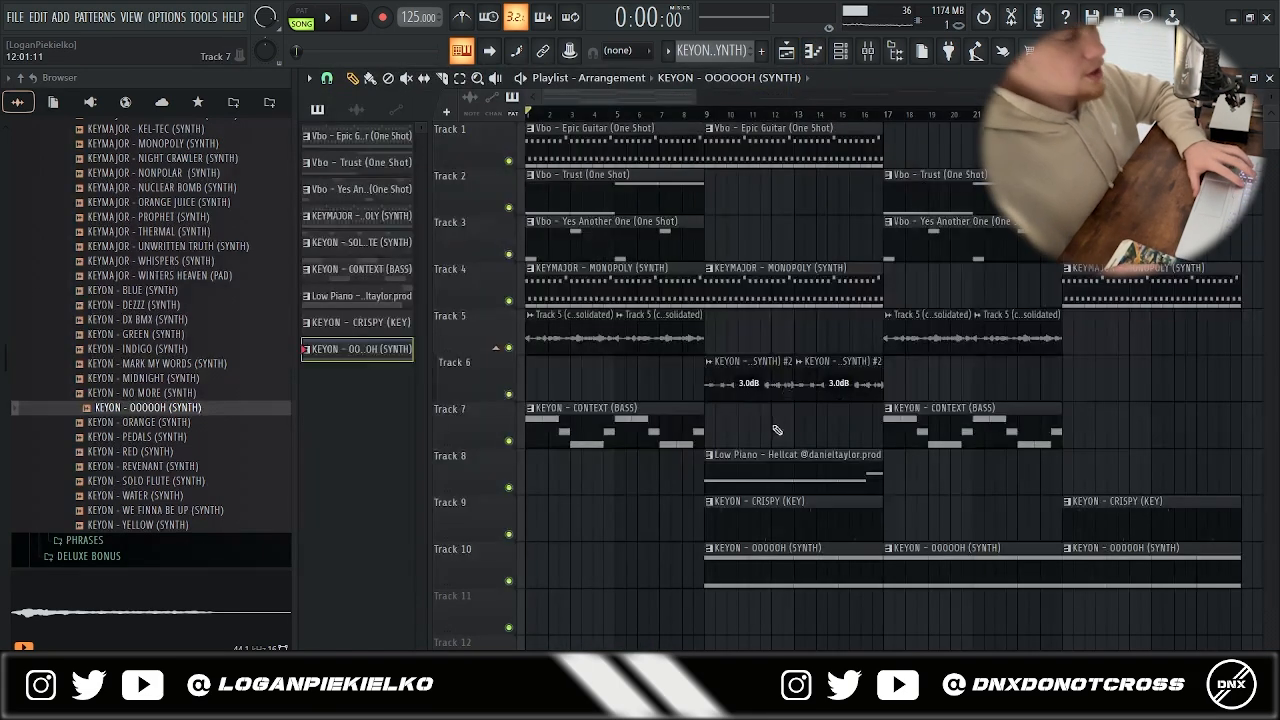
- Show the mixer, add SoundShifter Pitch Stereo to the Master and start playback
{"action": "key", "text": "F9"}
{"action": "key", "text": "space"}
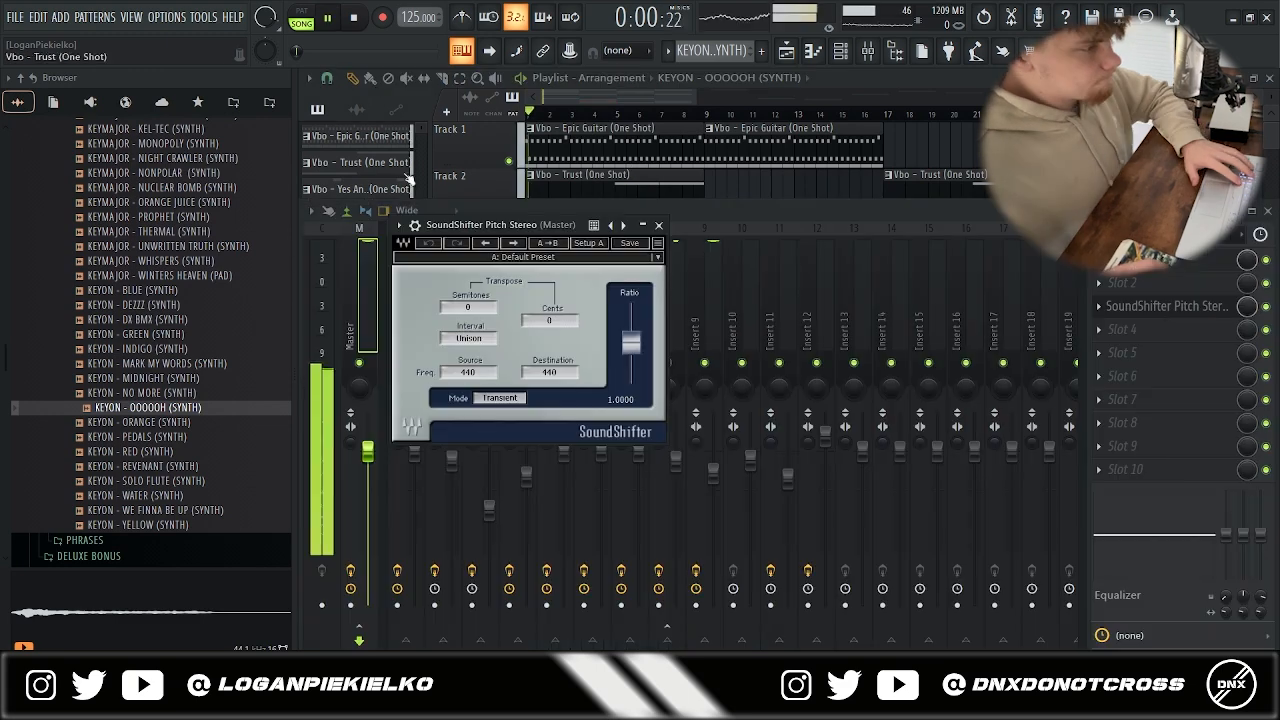